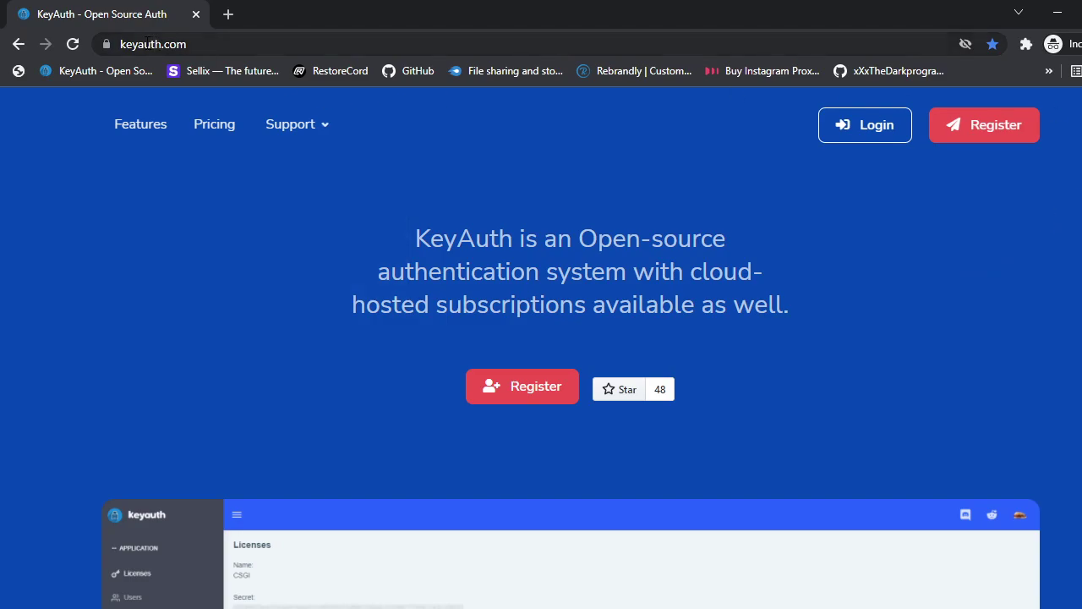
# Skim the KeyAuth home page from the introduction down to the subscription plans and back
pyautogui.scroll(-20, 808, 447)
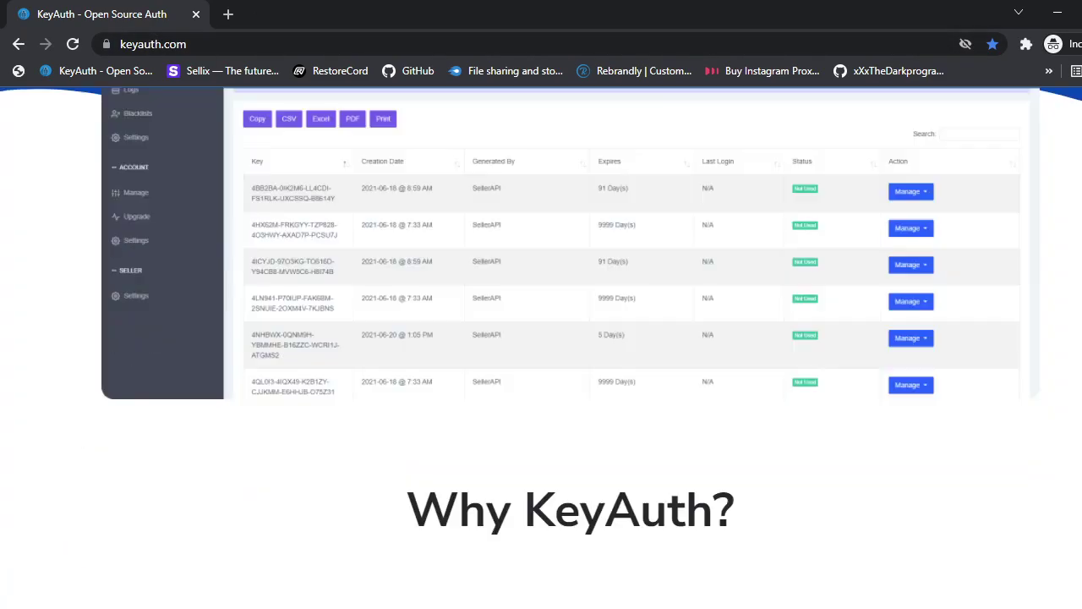
pyautogui.scroll(-5, 541, 338)
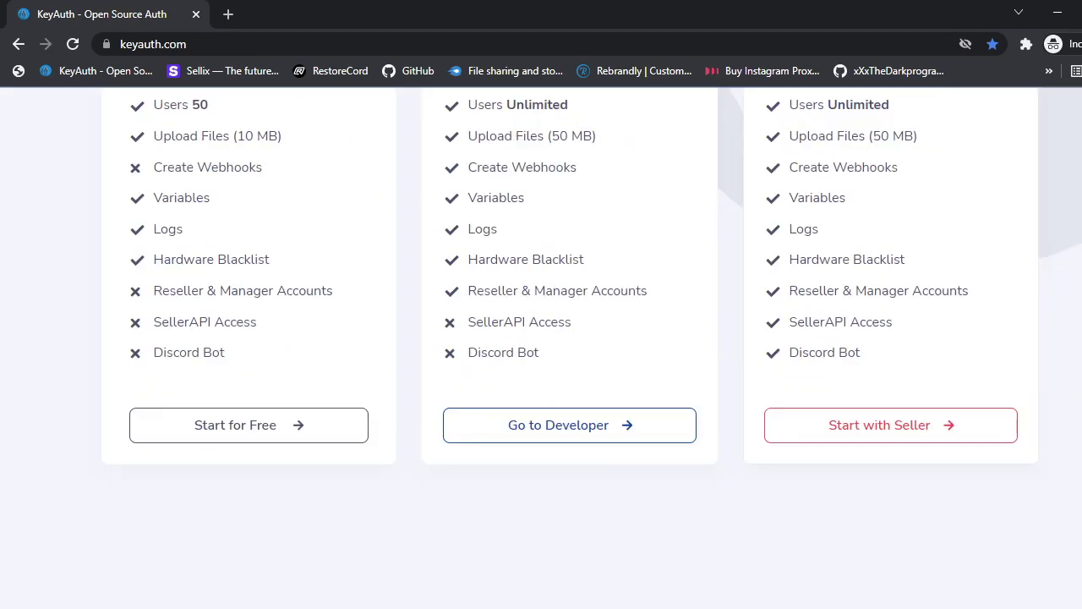
pyautogui.scroll(10, 541, 338)
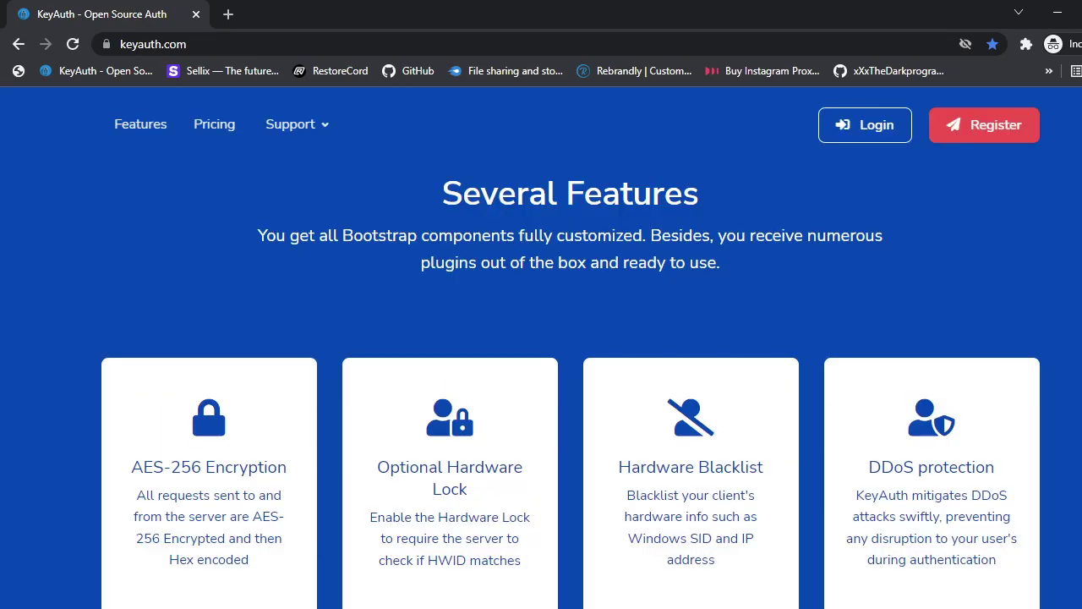
pyautogui.scroll(5, 541, 339)
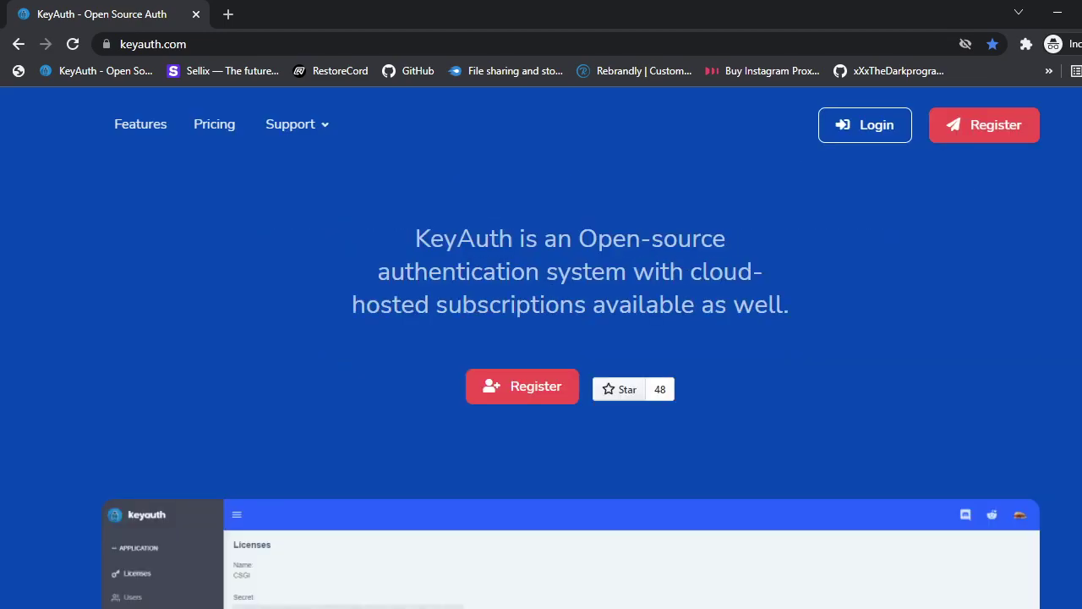
# Examine the Why KeyAuth section on end-to-end encryption and the usage statistics, including last month's uptime
pyautogui.scroll(-8, 541, 338)
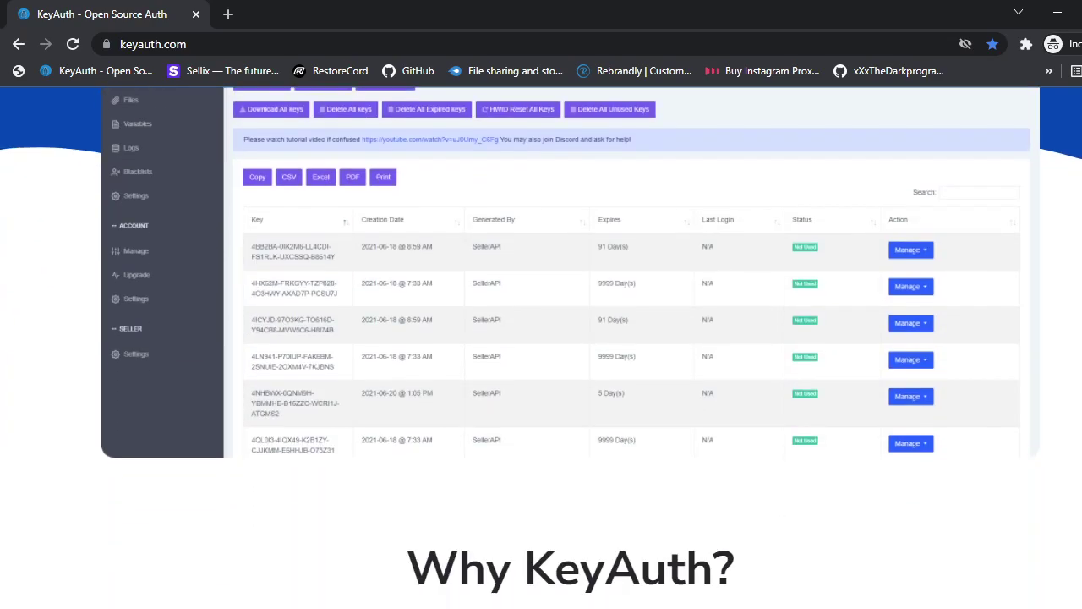
pyautogui.scroll(-2, 541, 338)
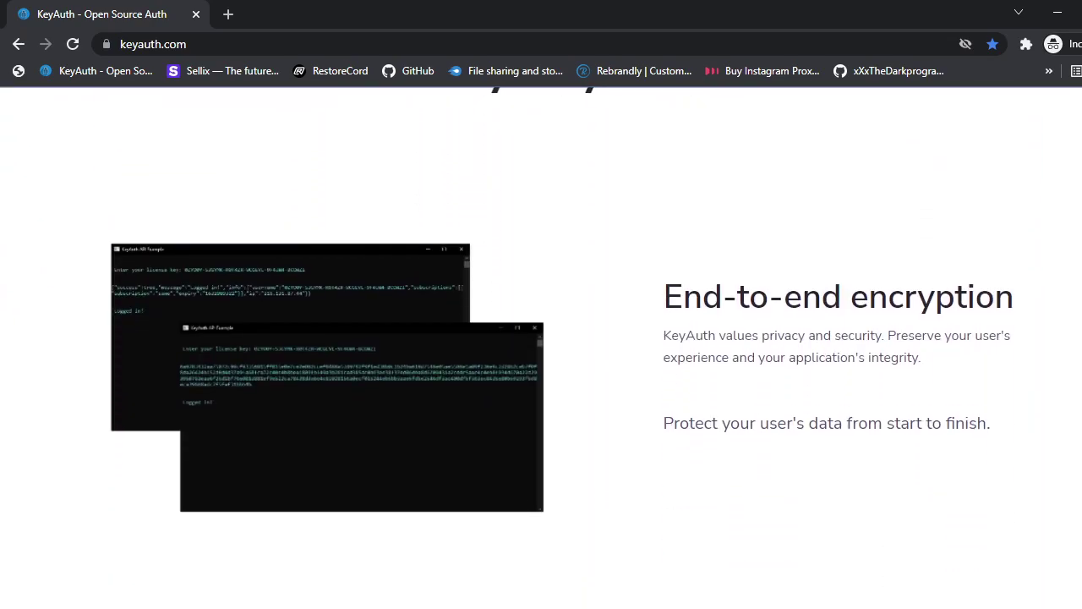
pyautogui.scroll(-1, 541, 338)
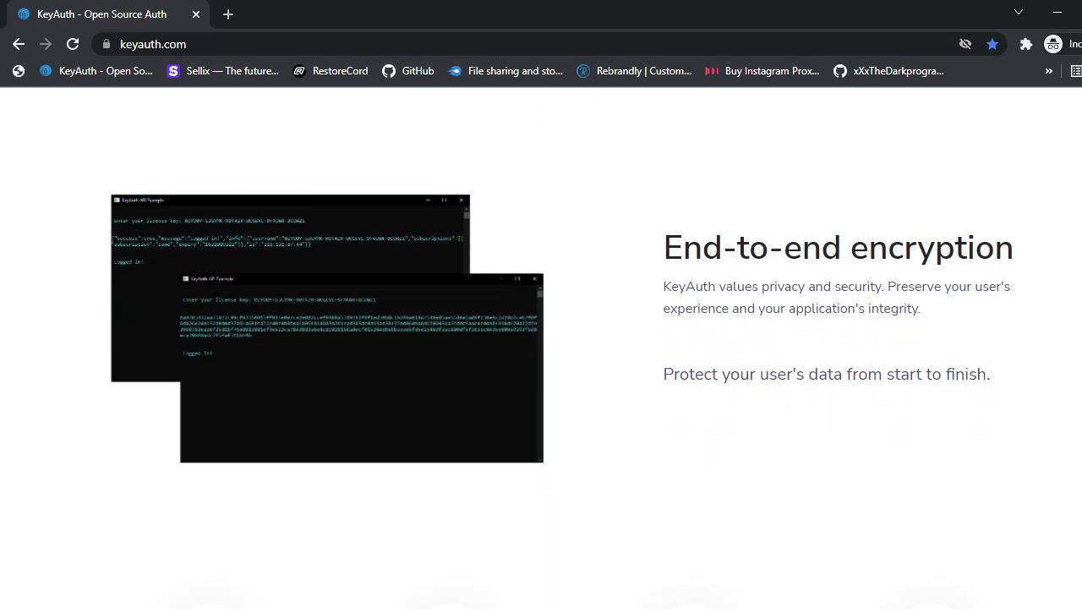
pyautogui.scroll(-6, 541, 338)
pyautogui.scroll(2, 541, 338)
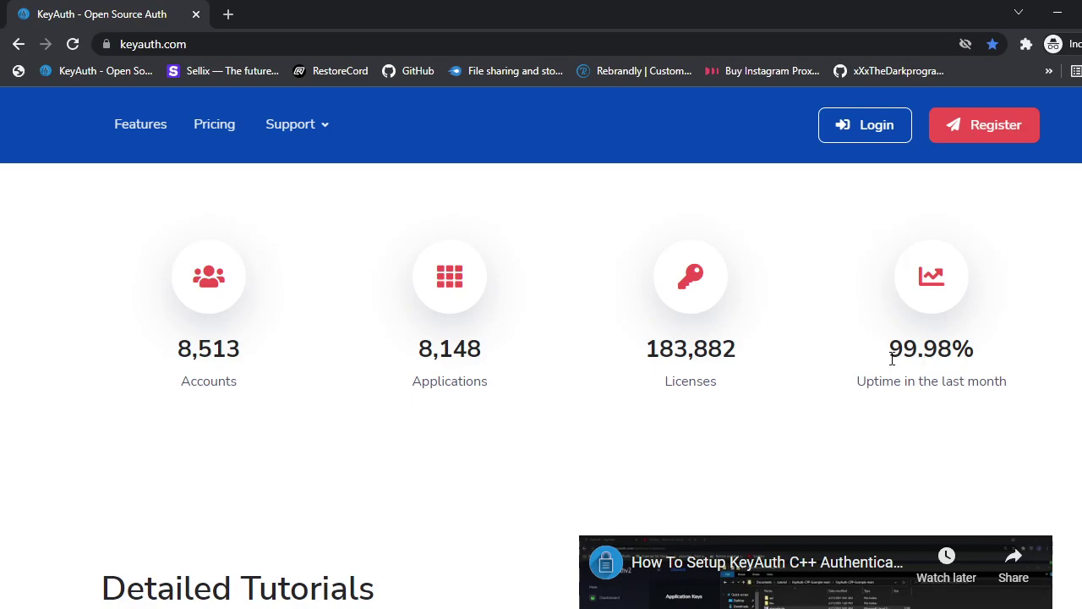
pyautogui.moveTo(894, 351); pyautogui.dragTo(995, 360)
pyautogui.click(995, 360)
# Look over the Detailed Tutorials section and the customer reviews on the home page
pyautogui.scroll(-4, 541, 355)
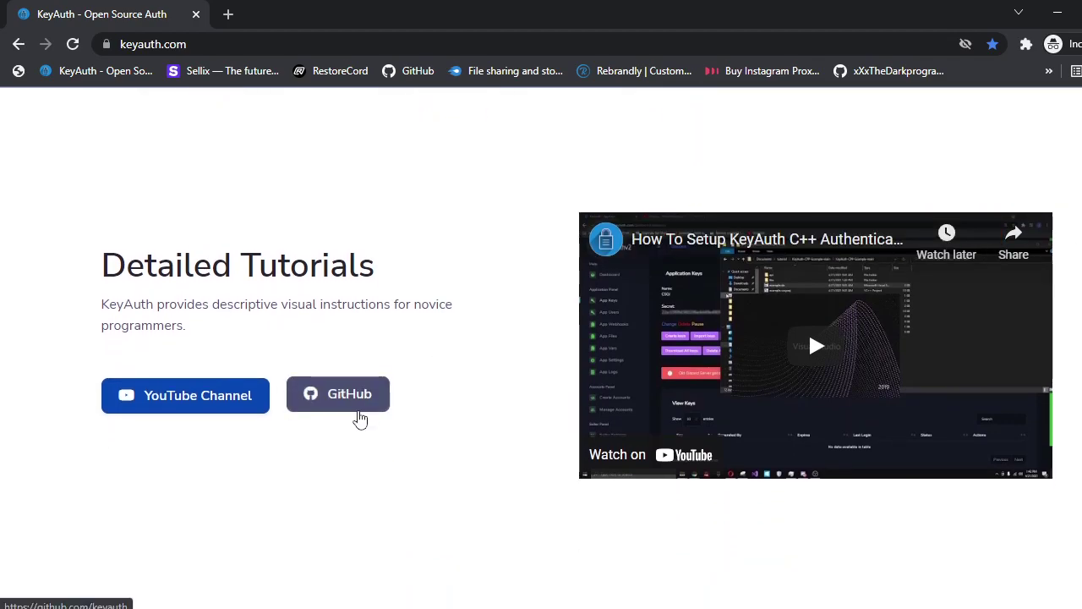
pyautogui.scroll(-5, 808, 329)
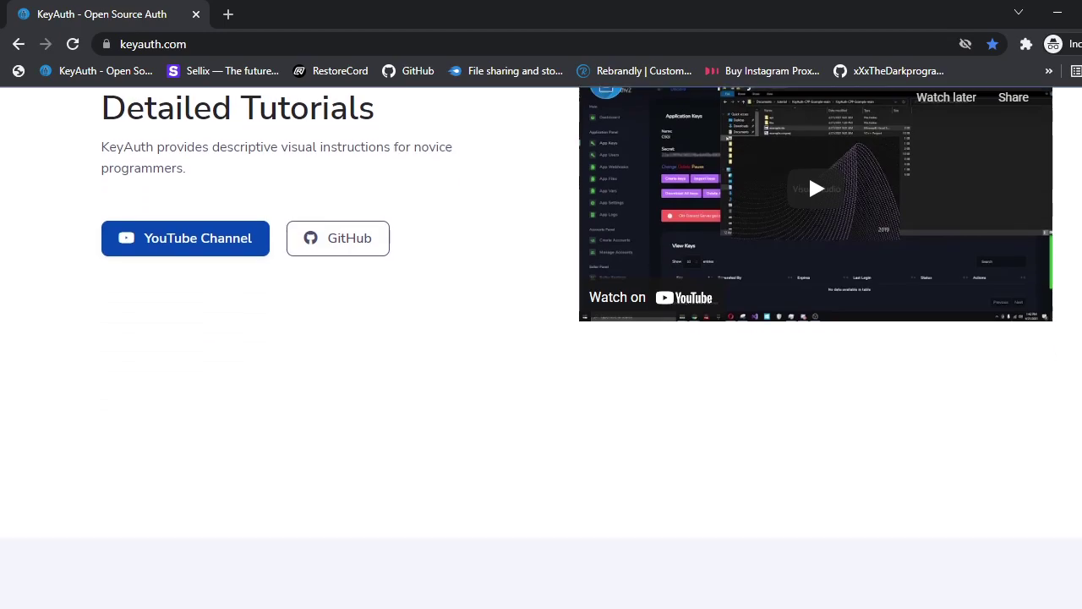
pyautogui.scroll(-2, 541, 347)
pyautogui.scroll(4, 541, 348)
pyautogui.scroll(-6, 541, 347)
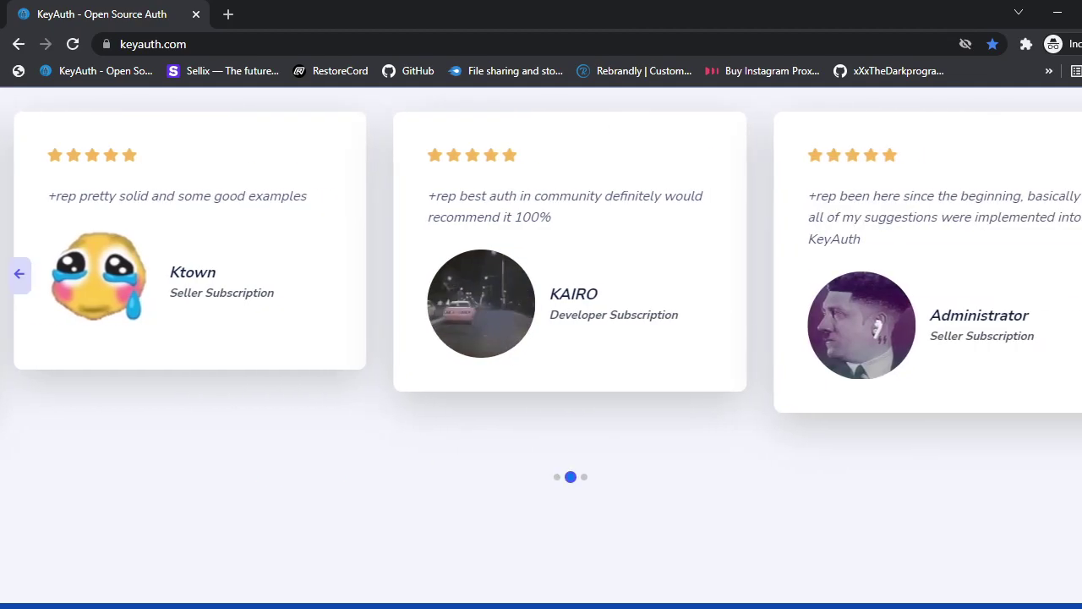
pyautogui.scroll(4, 541, 347)
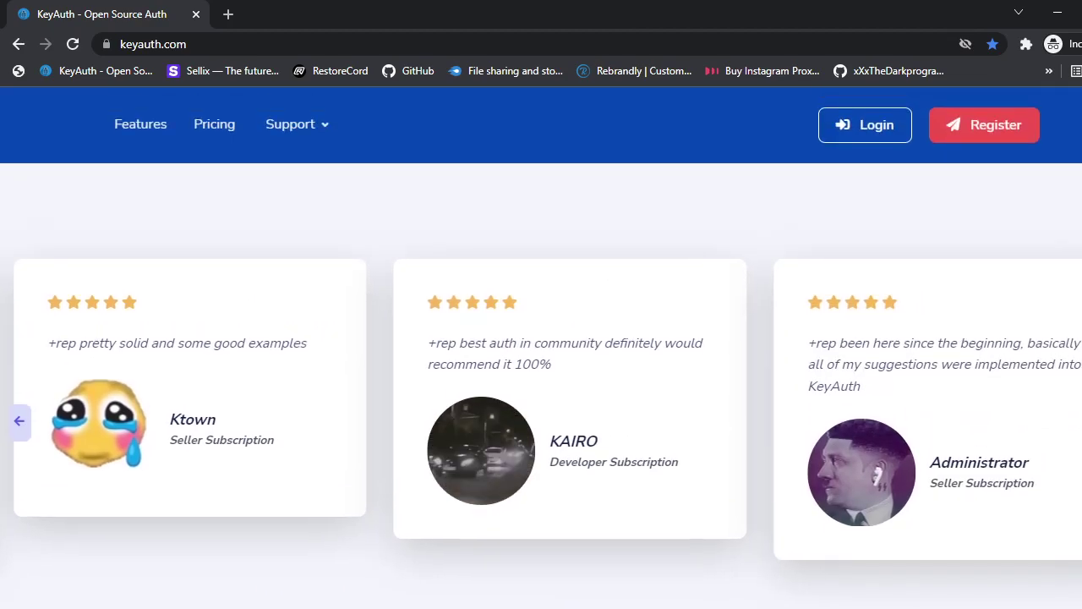
pyautogui.scroll(-6, 541, 347)
pyautogui.scroll(6, 541, 348)
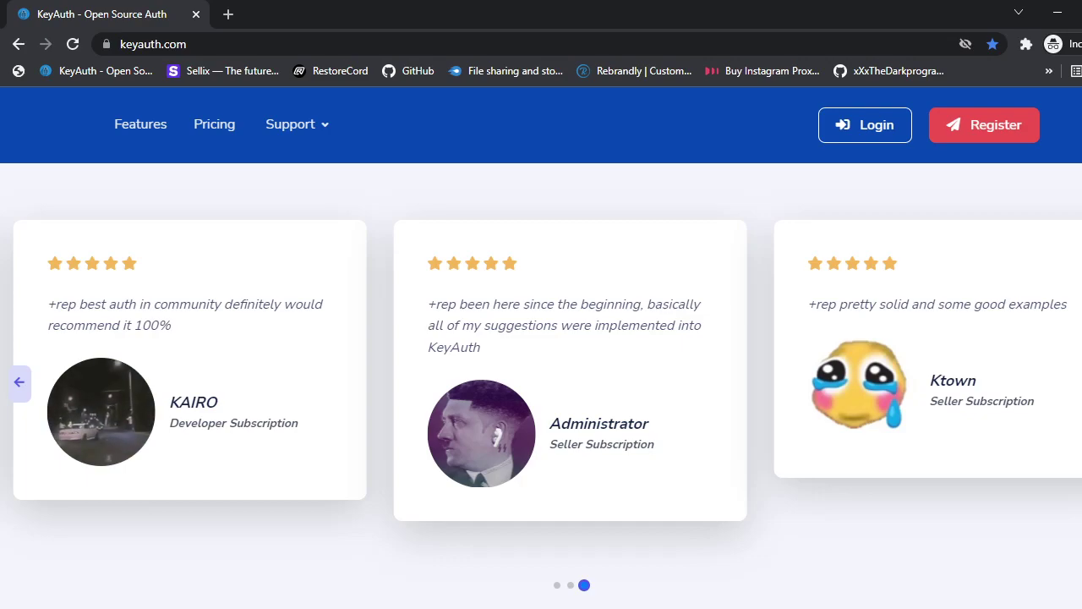
# Read the Several Features cards, from AES-256 Encryption through to SellerAPI
pyautogui.scroll(-8, 541, 339)
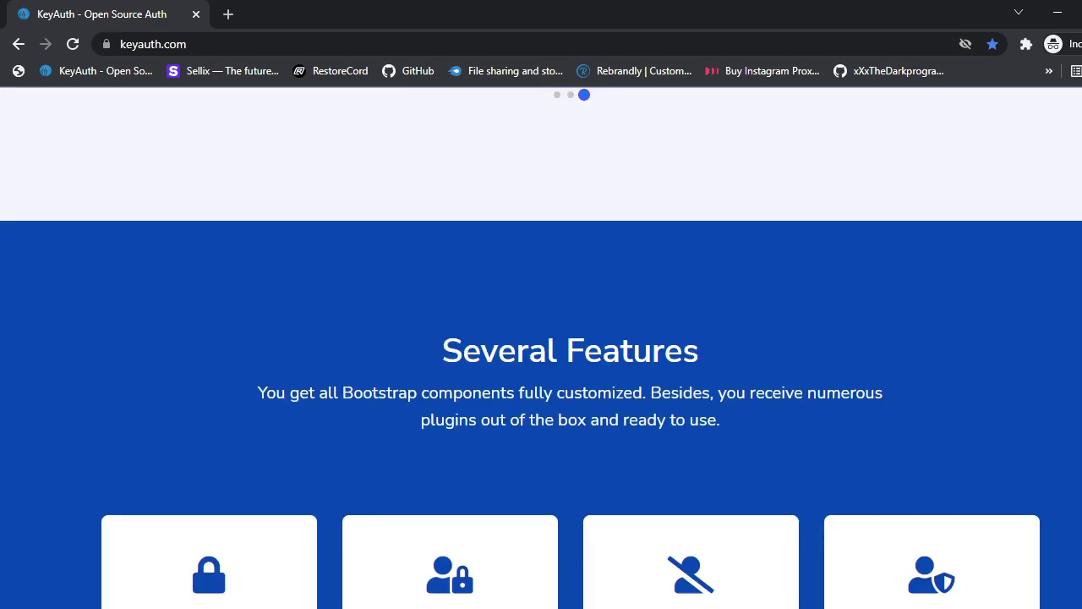
pyautogui.scroll(-3, 541, 338)
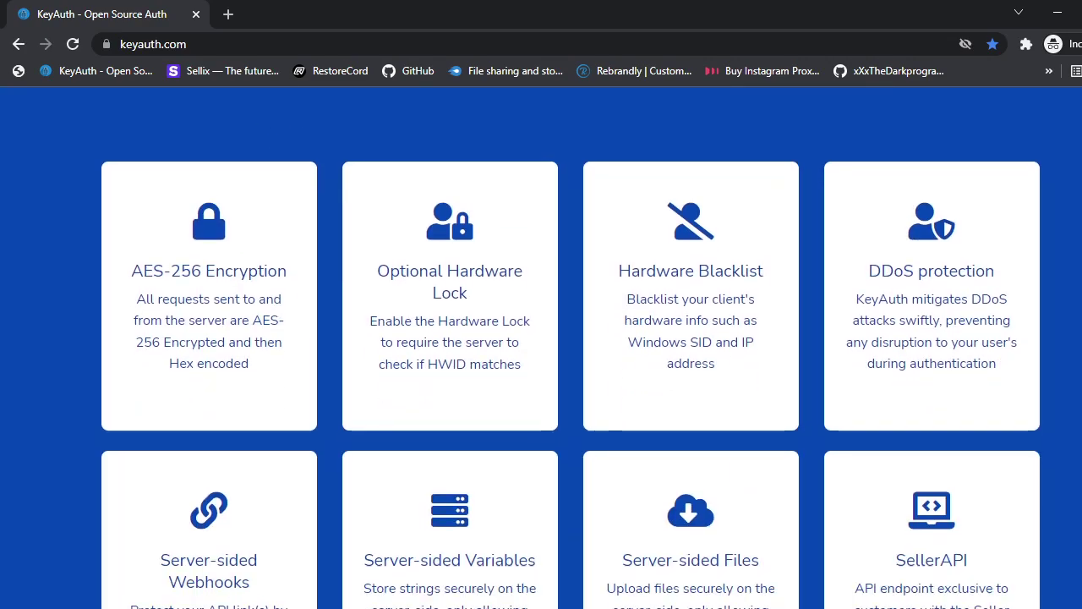
pyautogui.scroll(-1, 541, 338)
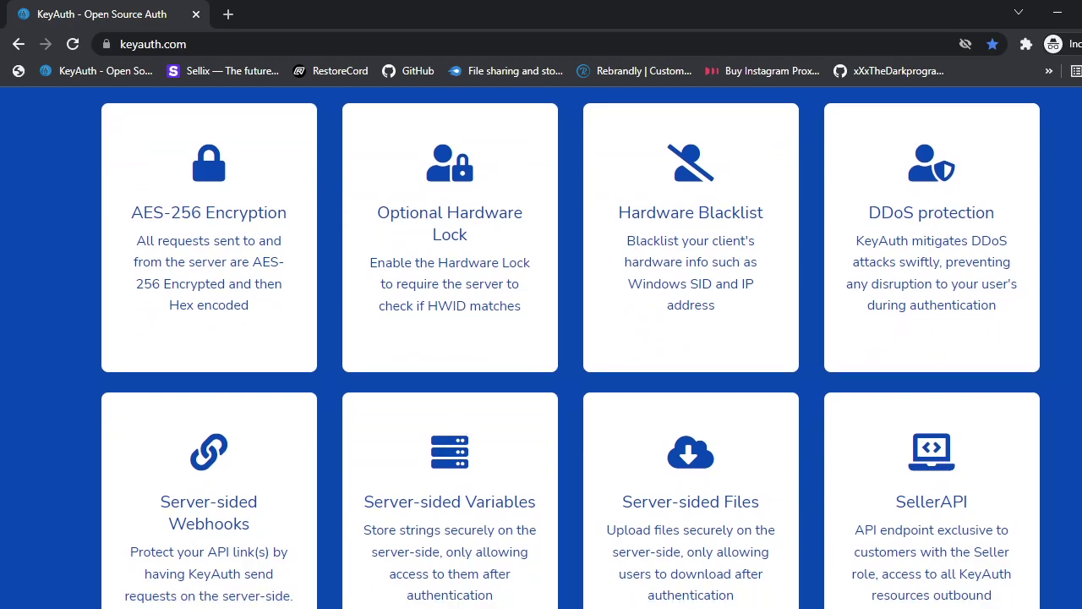
pyautogui.scroll(-1, 571, 349)
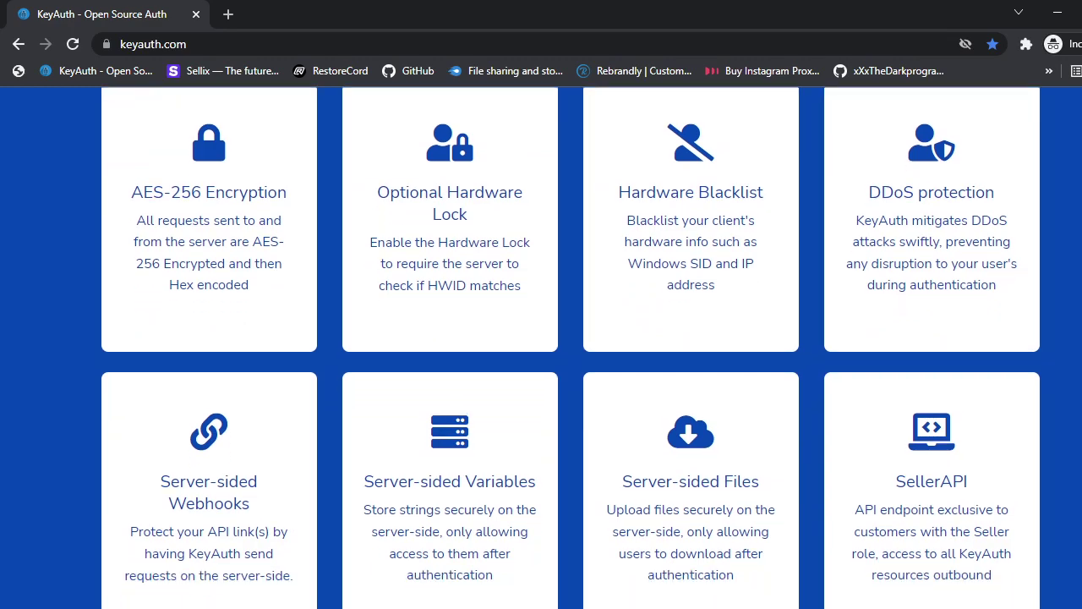
pyautogui.scroll(-1, 570, 343)
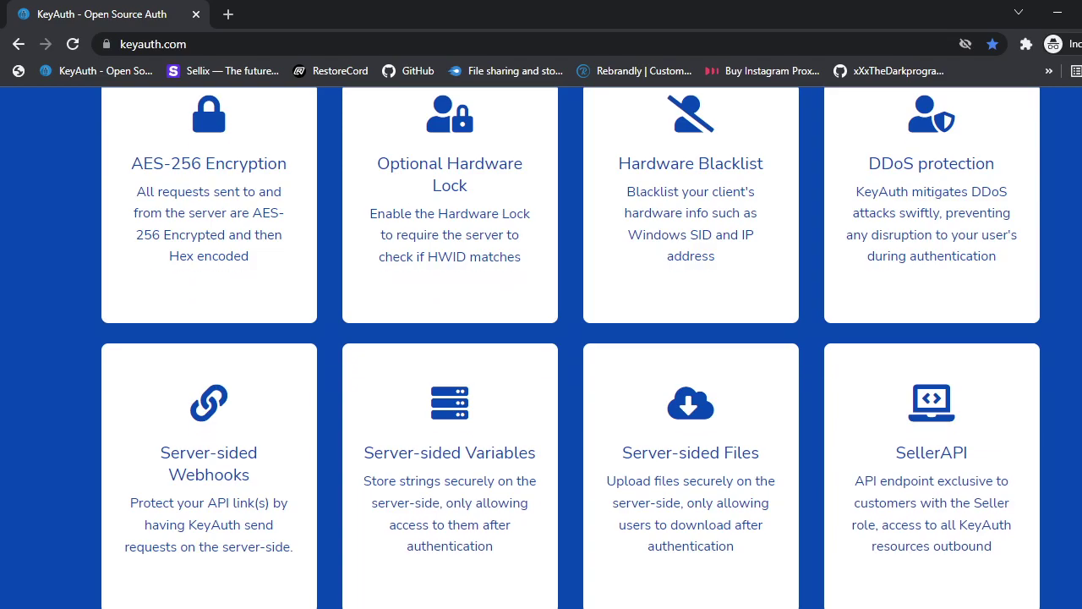
pyautogui.scroll(1, 571, 343)
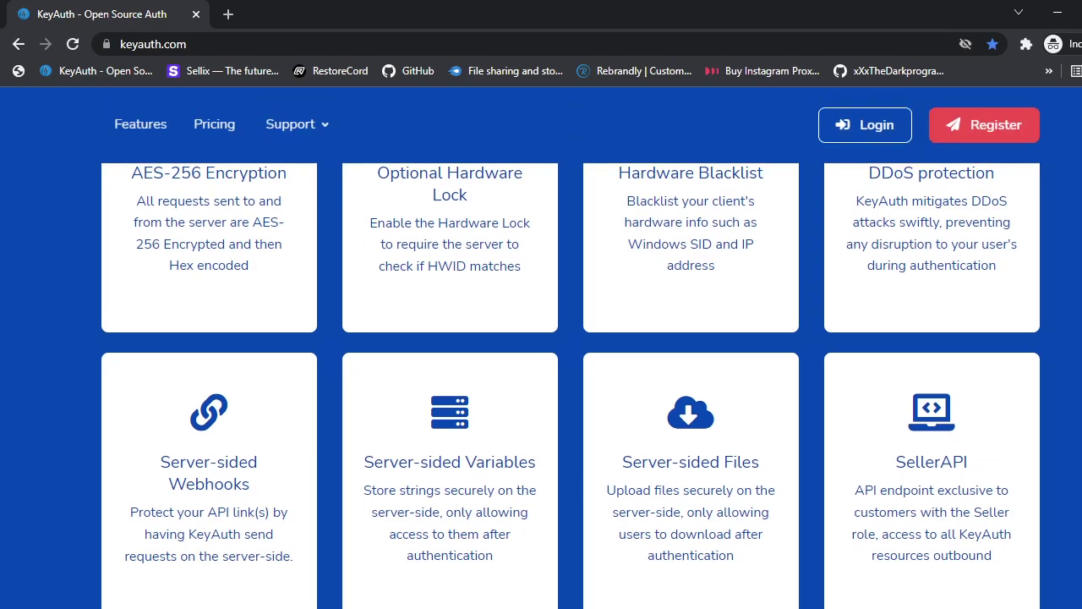
pyautogui.scroll(2, 570, 343)
pyautogui.scroll(-2, 571, 356)
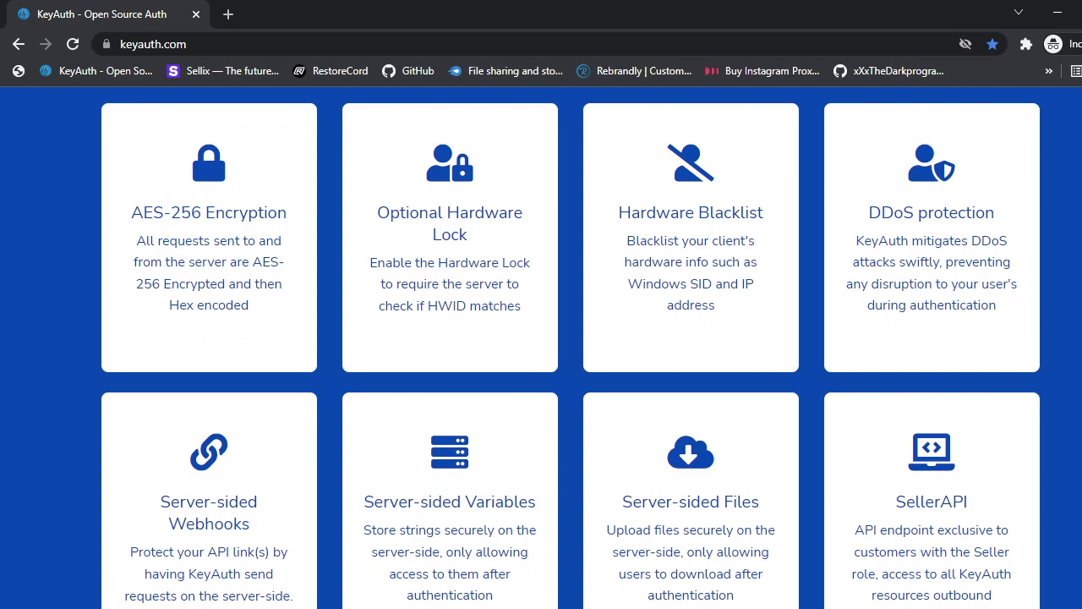
pyautogui.scroll(-1, 570, 345)
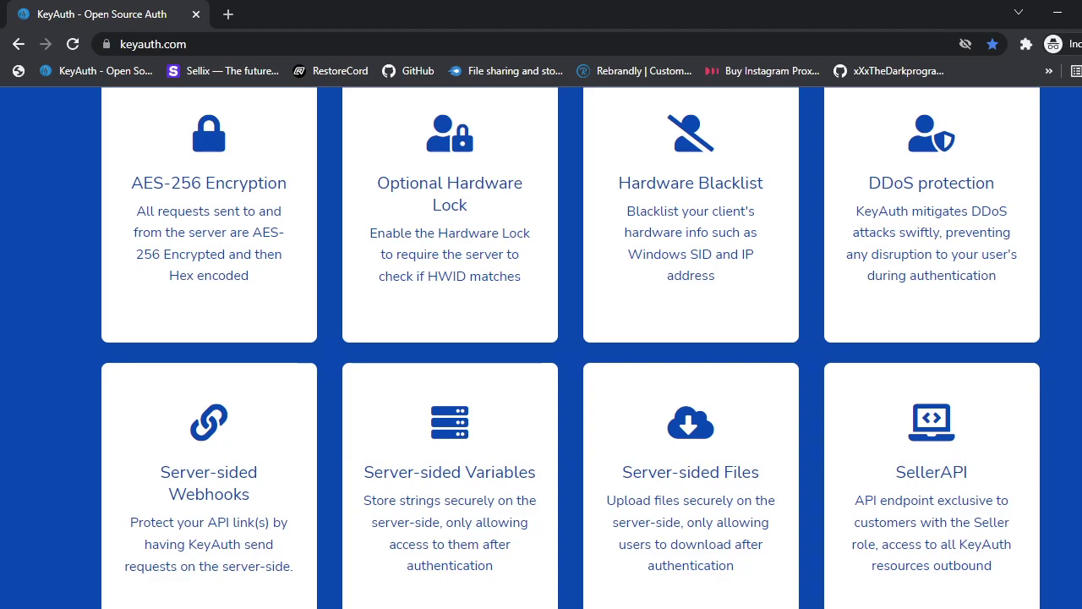
pyautogui.scroll(-1, 570, 348)
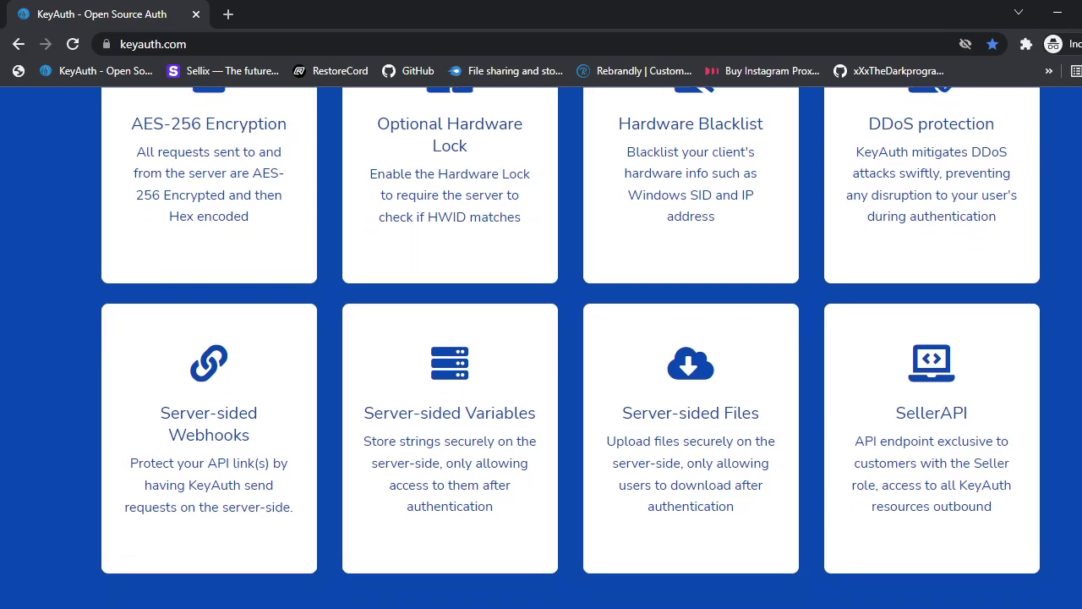
# Review the open-source project section and the feature lists of the Tester, Developer and Seller subscriptions
pyautogui.scroll(-5, 541, 347)
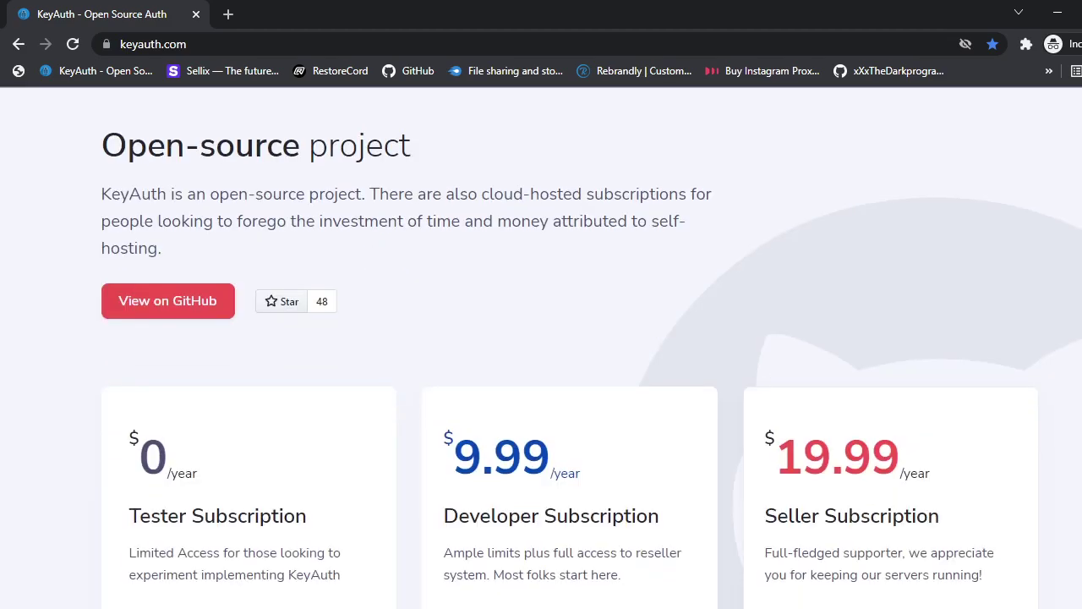
pyautogui.scroll(-1, 541, 347)
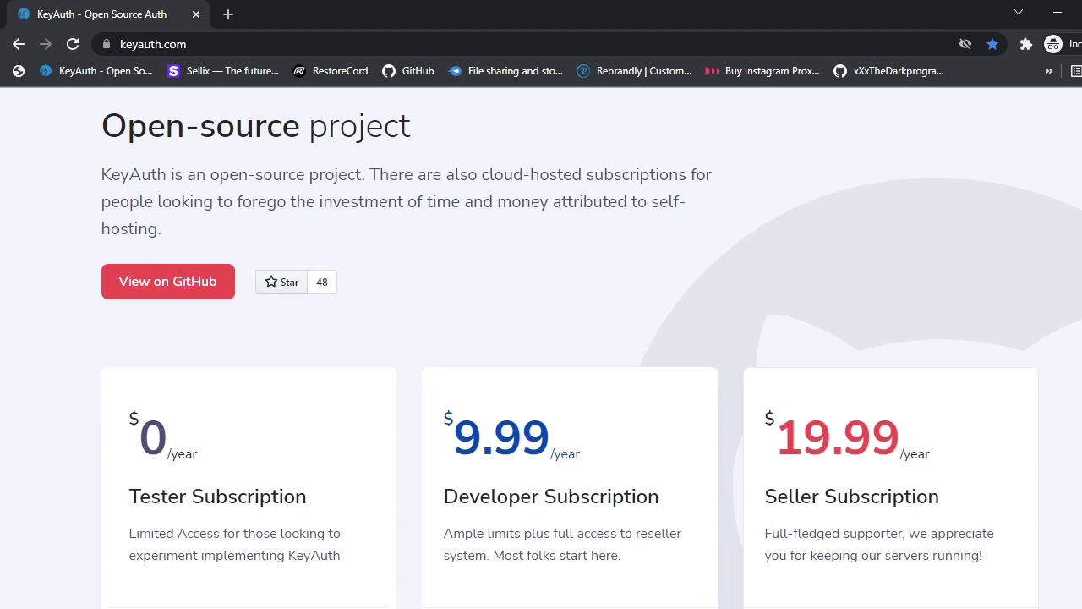
pyautogui.scroll(-3, 541, 347)
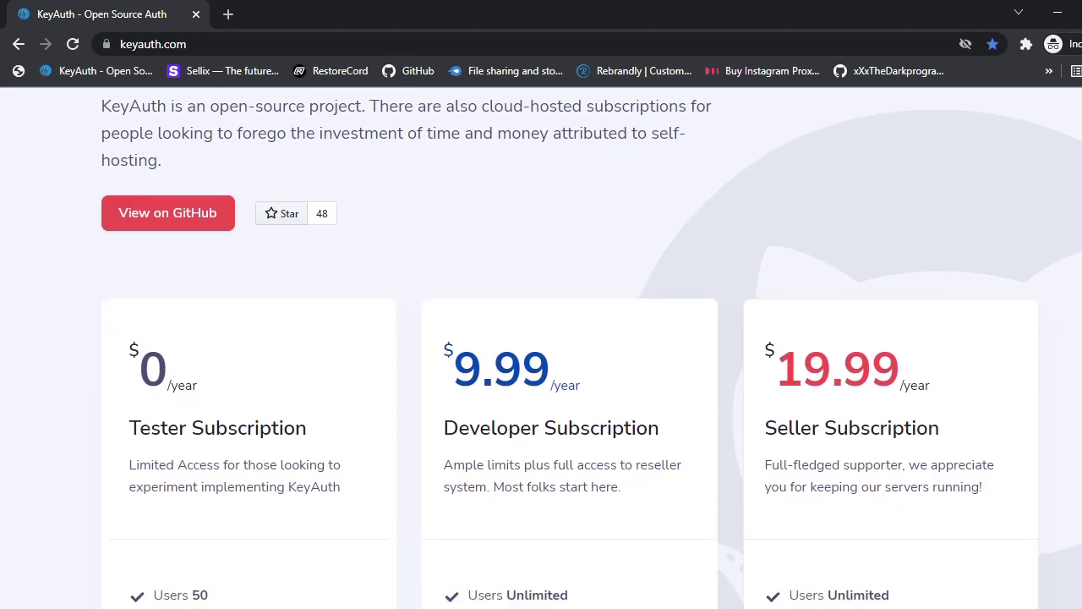
pyautogui.scroll(-1, 541, 348)
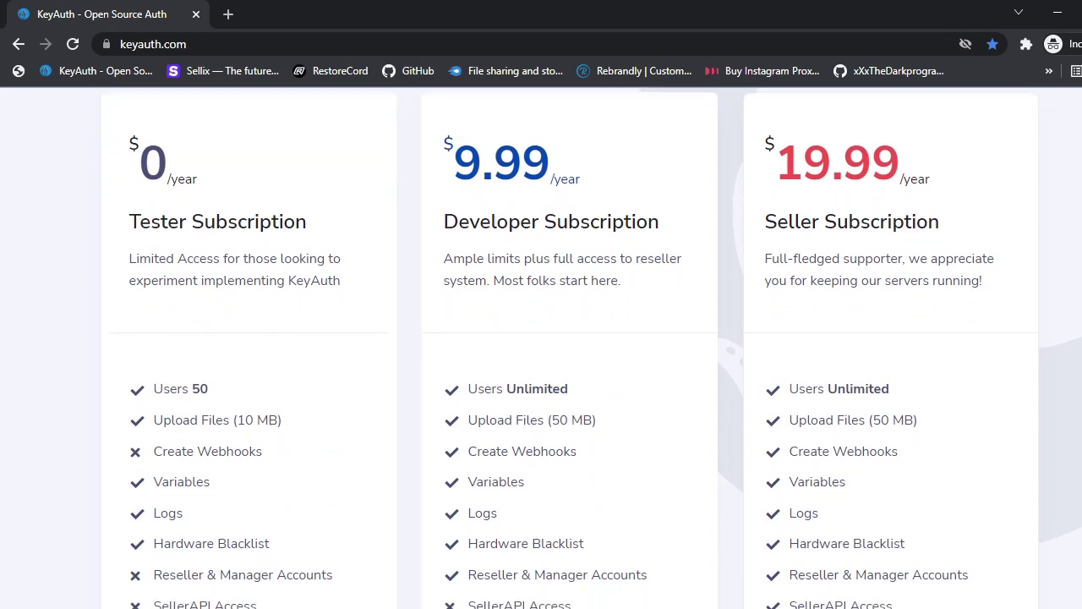
pyautogui.scroll(-2, 541, 347)
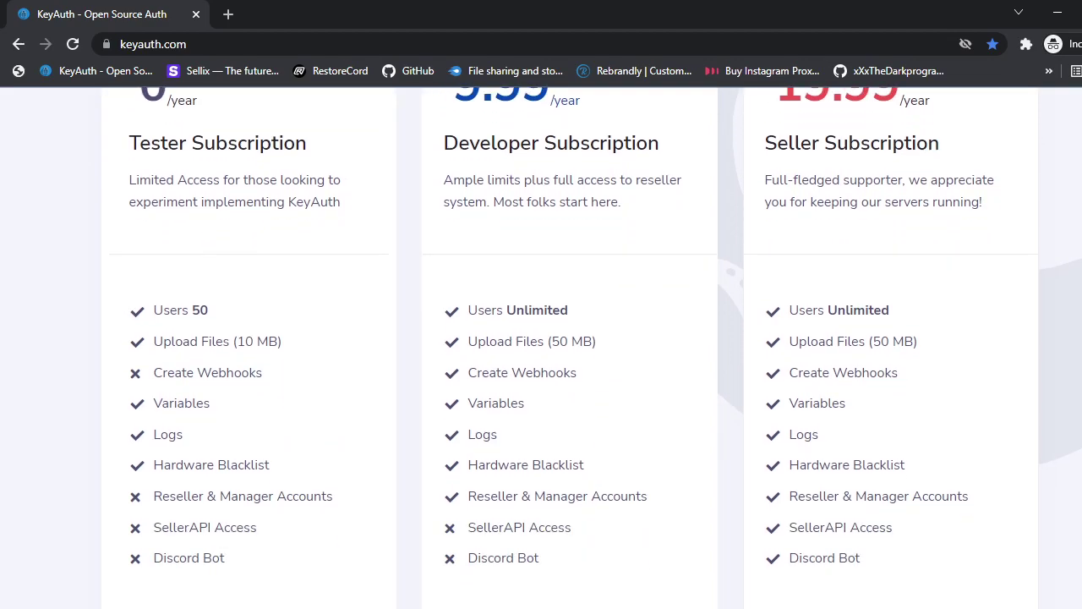
pyautogui.scroll(-1, 541, 348)
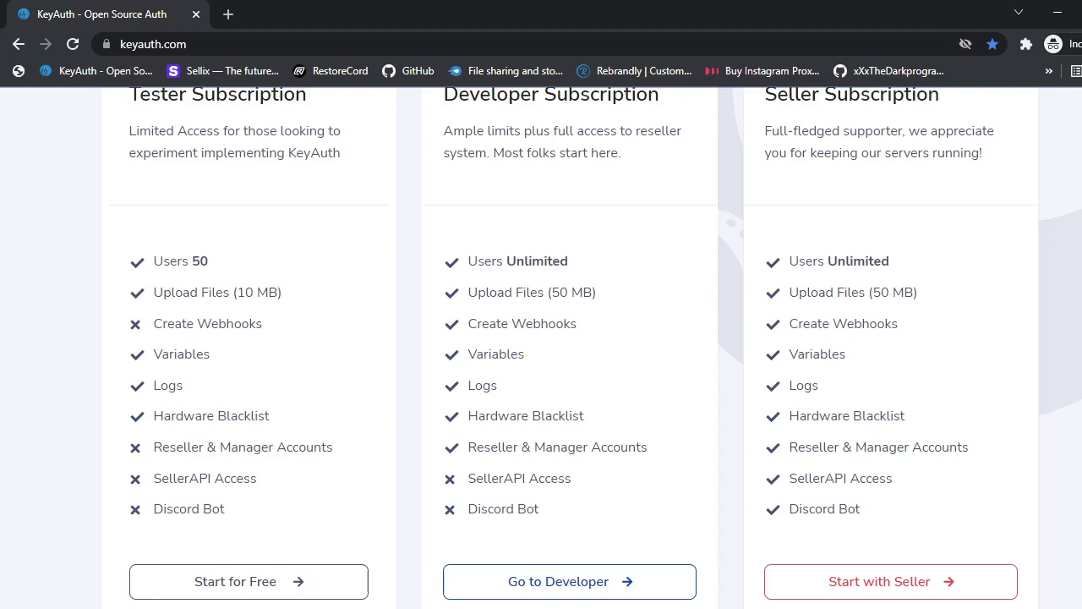
pyautogui.scroll(1, 541, 338)
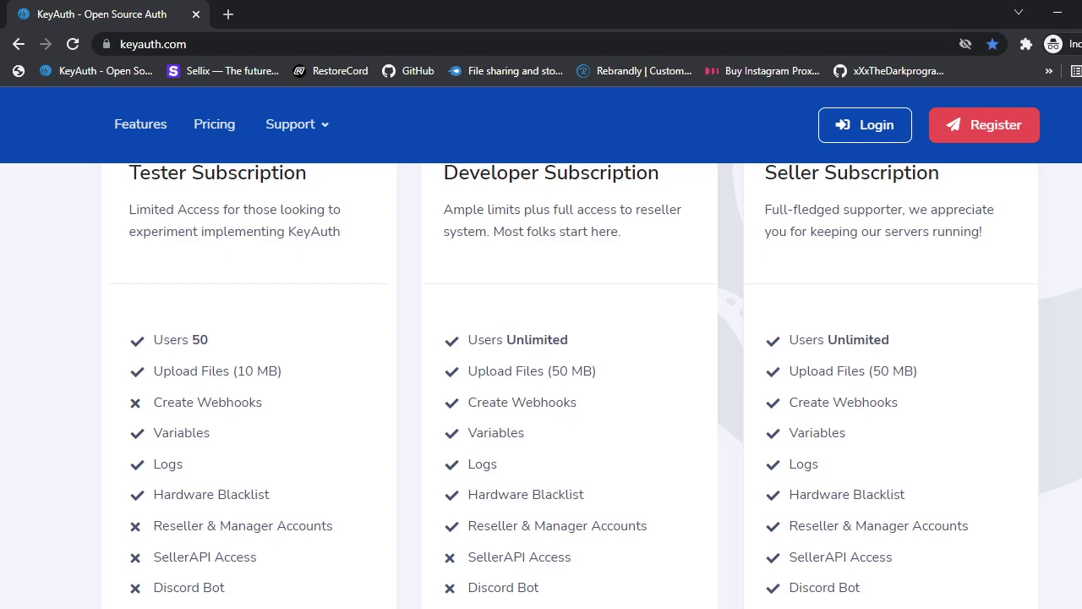
pyautogui.scroll(1, 541, 338)
pyautogui.scroll(-1, 541, 338)
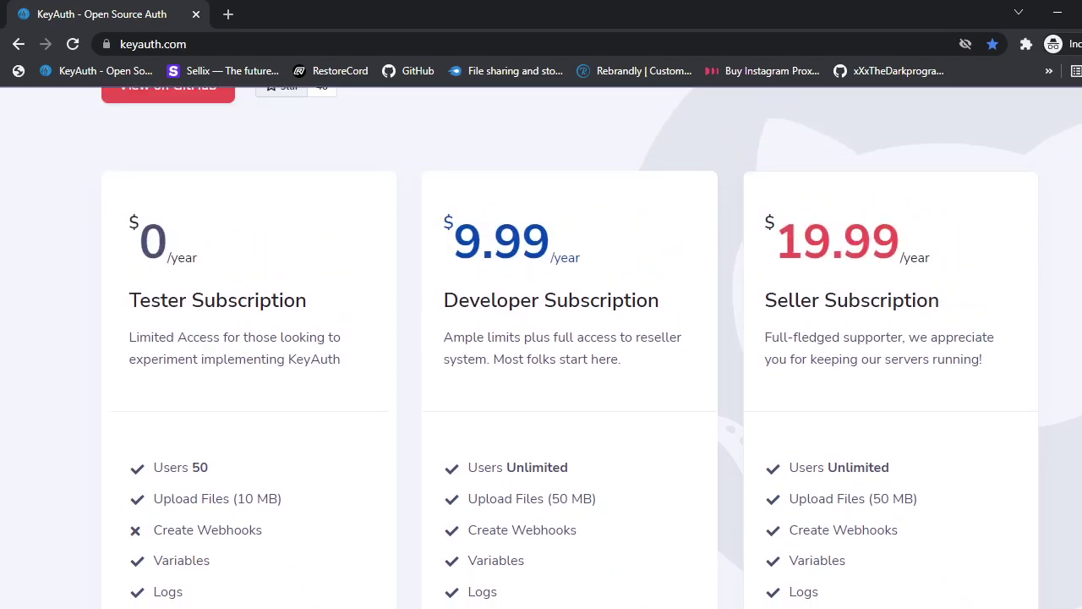
pyautogui.scroll(-1, 541, 339)
pyautogui.scroll(-1, 541, 338)
pyautogui.scroll(-1, 541, 338)
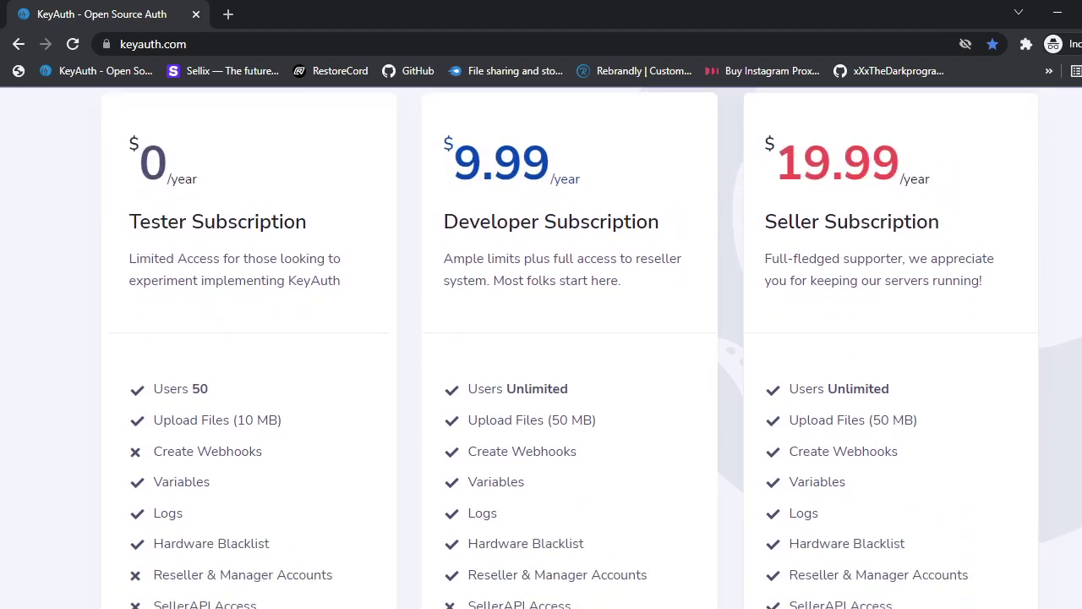
pyautogui.scroll(-1, 541, 338)
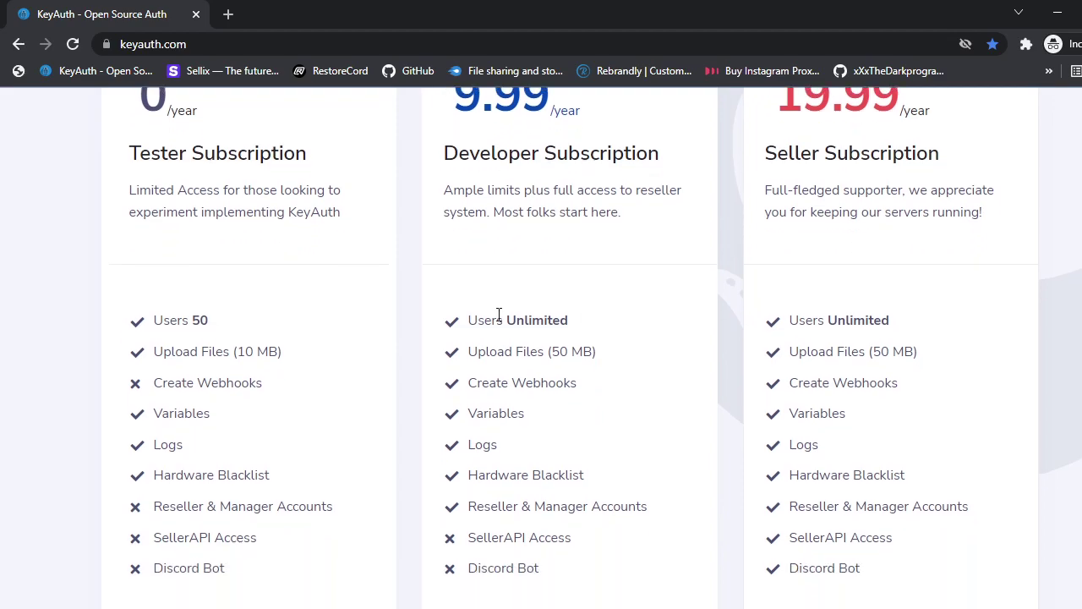
# Check the Developer plan's user allowance and compare the yearly prices of the three subscriptions
pyautogui.moveTo(448, 323); pyautogui.dragTo(531, 329)
pyautogui.click(569, 320)
pyautogui.scroll(1, 939, 118)
pyautogui.moveTo(940, 118); pyautogui.dragTo(965, 120)
pyautogui.click(991, 333)
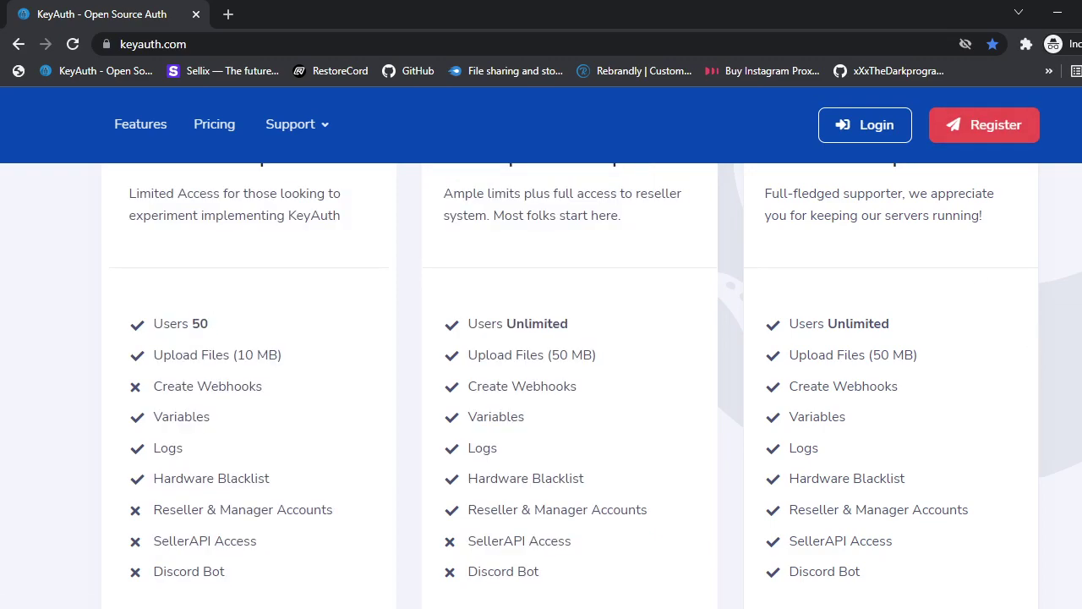
pyautogui.scroll(2, 541, 384)
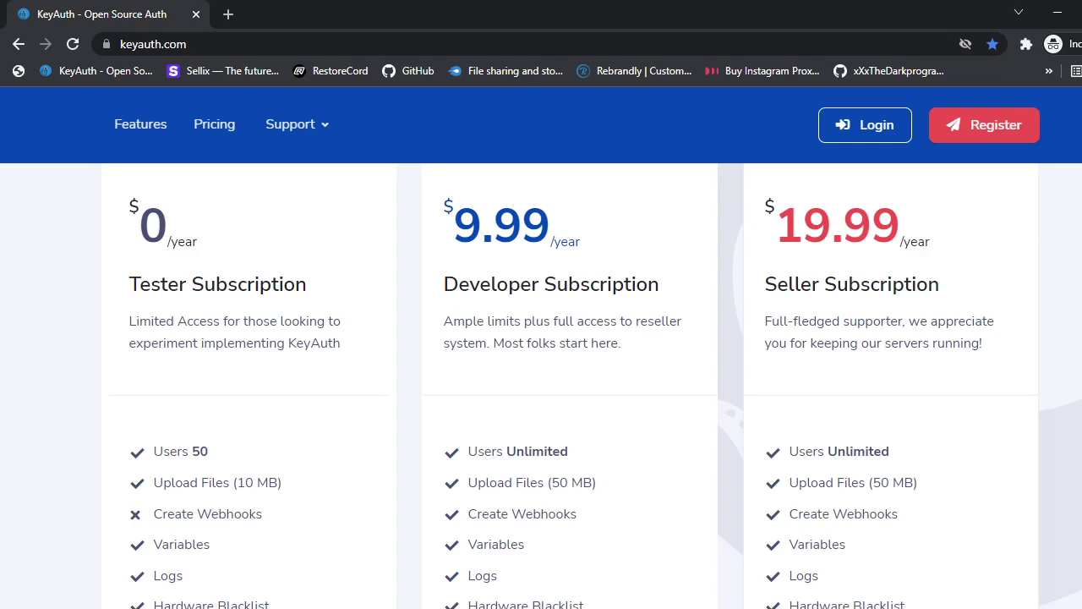
pyautogui.scroll(1, 591, 381)
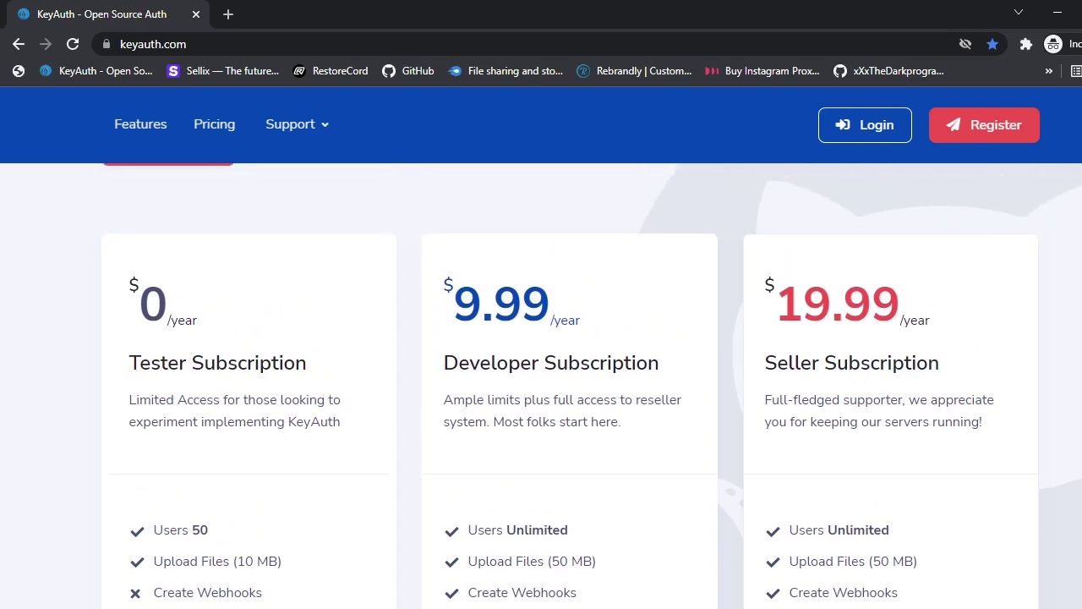
# Compare the full feature lists of the three subscriptions, look over the footer's links and Discord widget, and close the home page
pyautogui.scroll(-2, 541, 342)
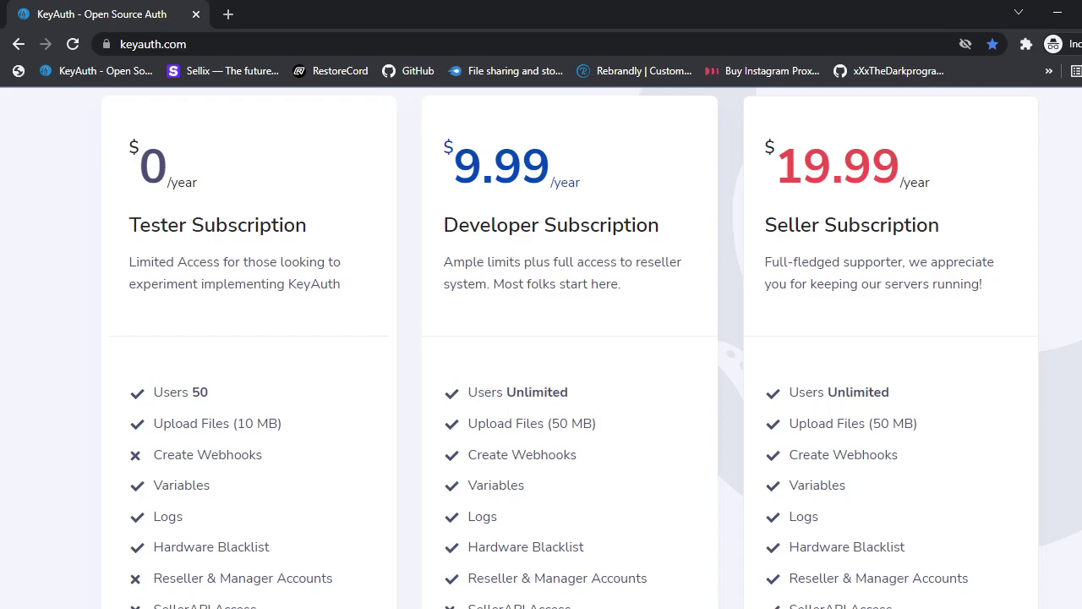
pyautogui.scroll(-1, 591, 349)
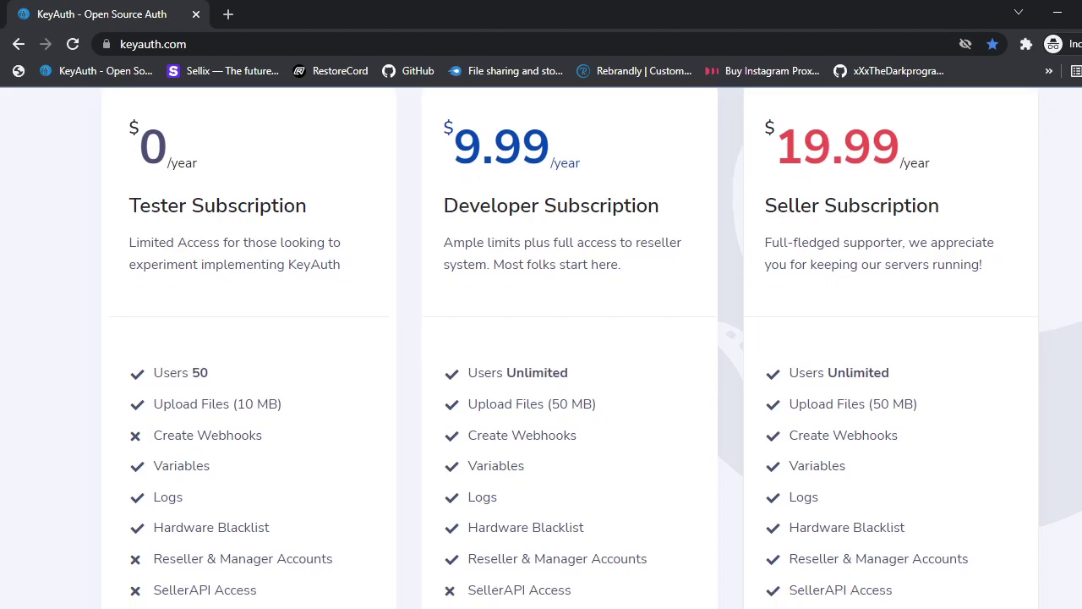
pyautogui.scroll(-1, 570, 347)
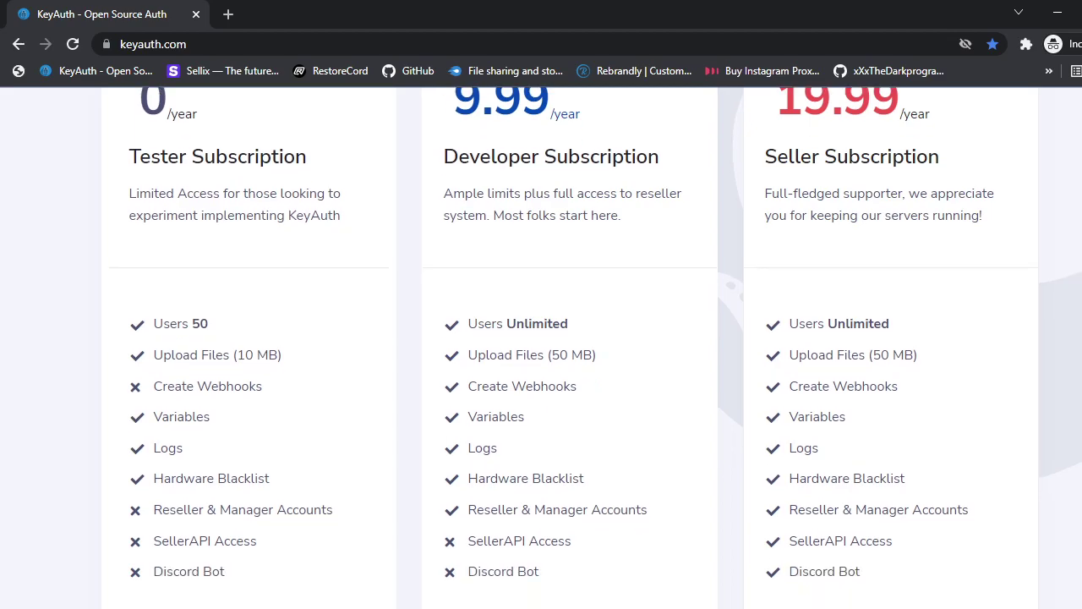
pyautogui.scroll(-1, 570, 346)
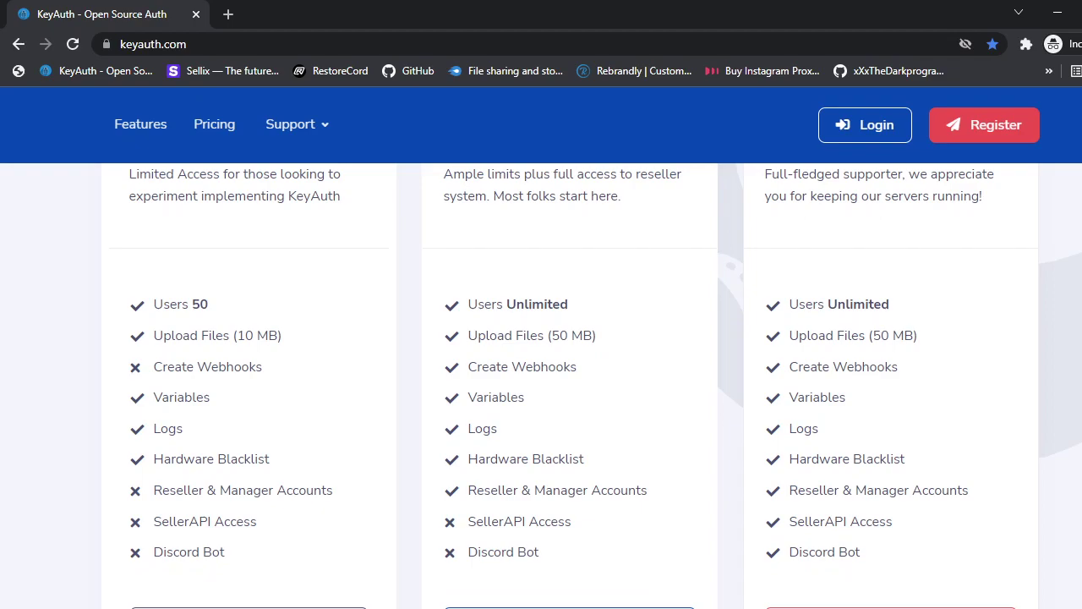
pyautogui.scroll(3, 541, 380)
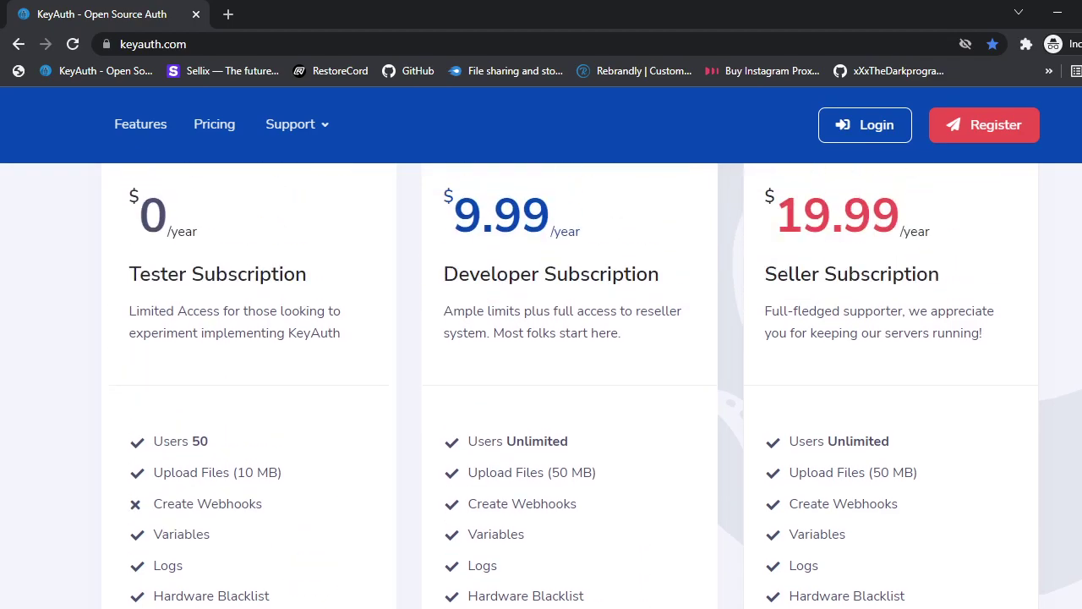
pyautogui.scroll(-10, 540, 347)
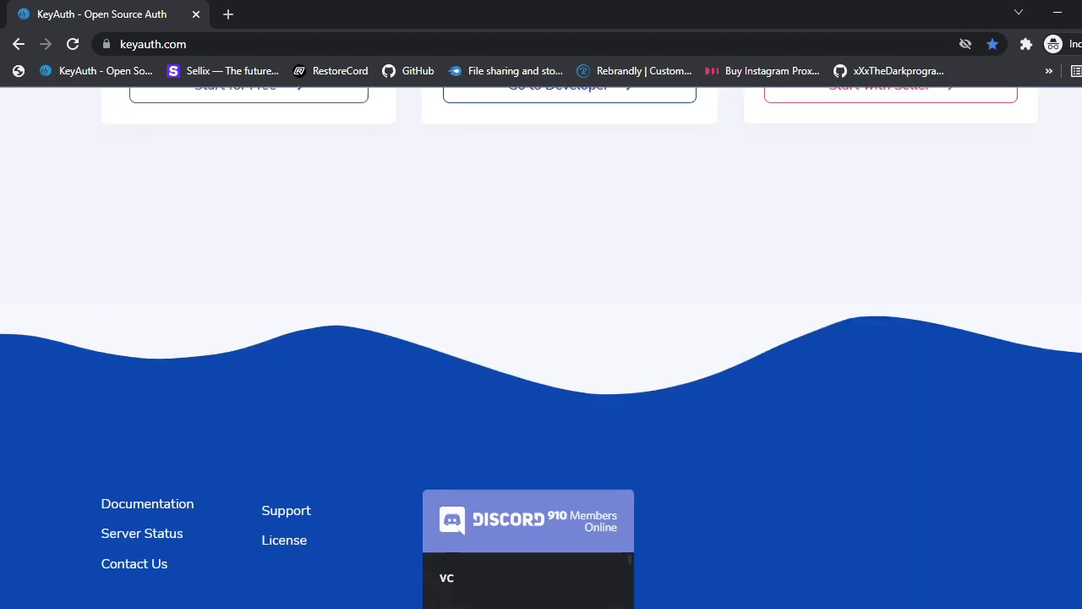
pyautogui.scroll(-2, 541, 347)
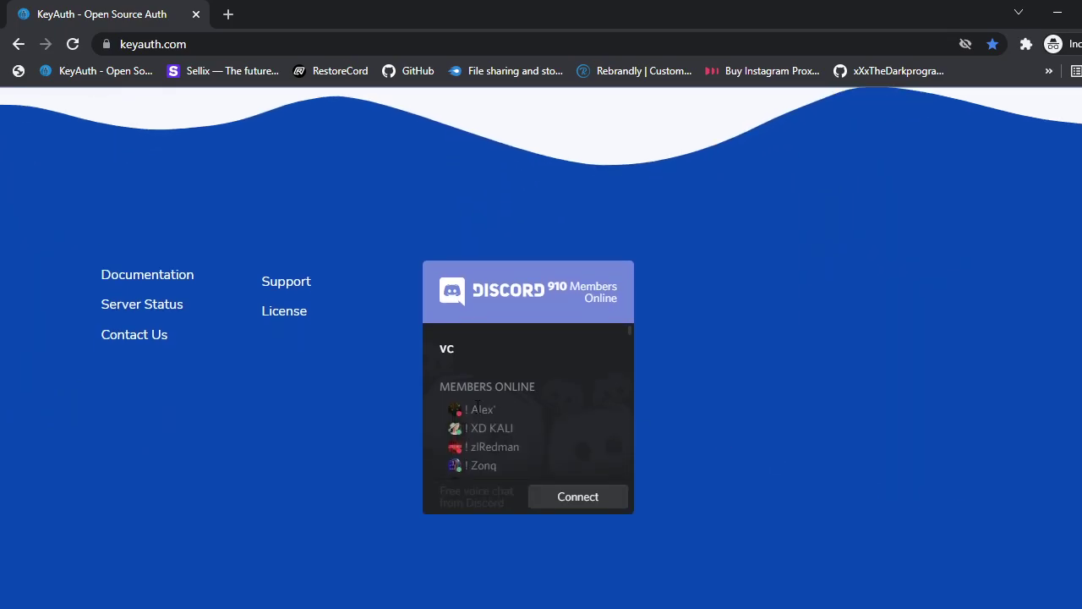
pyautogui.click(196, 14)
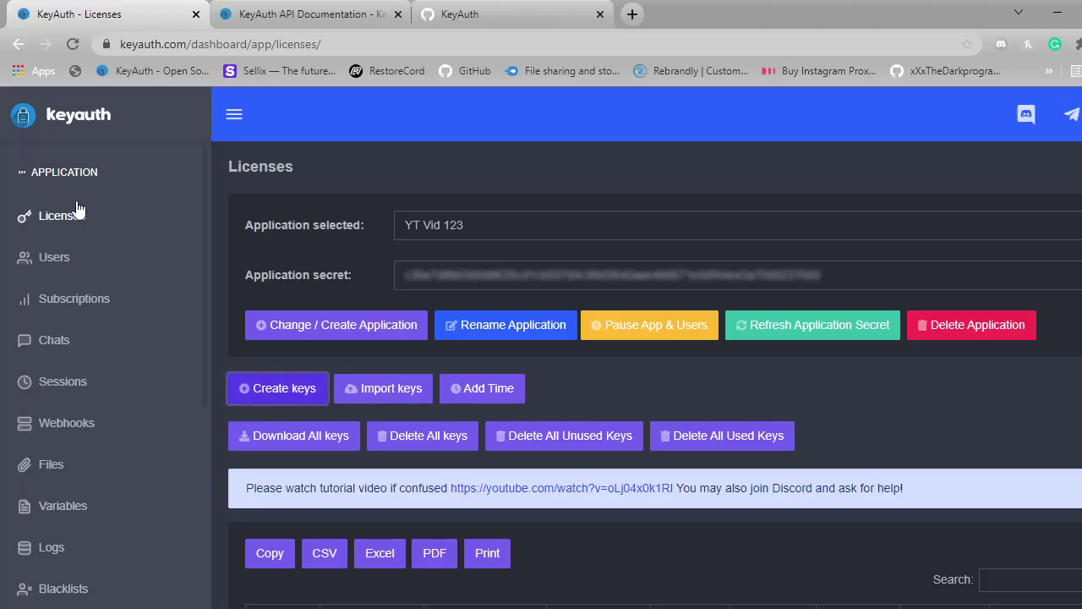
# Create a new application named "New App 123"
pyautogui.click(308, 329)
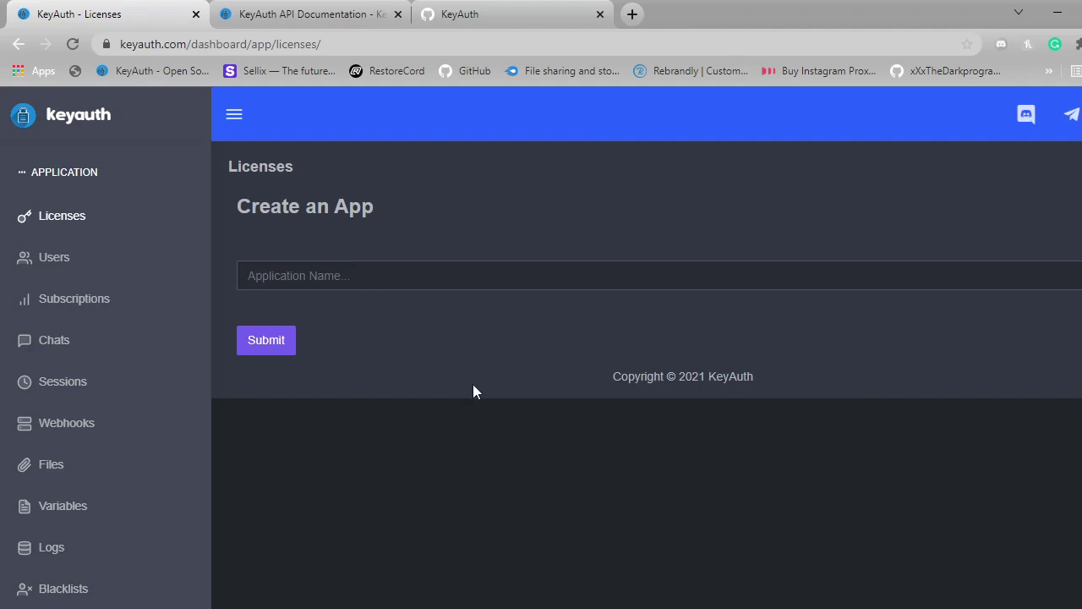
pyautogui.write('YT')
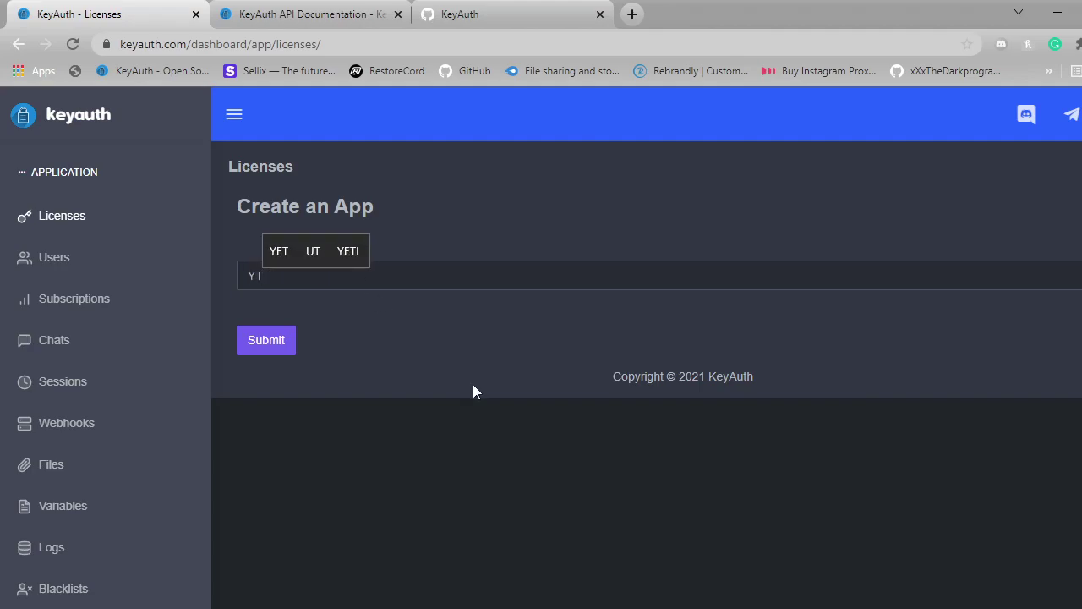
pyautogui.press('BackSpace')
pyautogui.press('BackSpace')
pyautogui.write('New App 123')
pyautogui.click(280, 343)
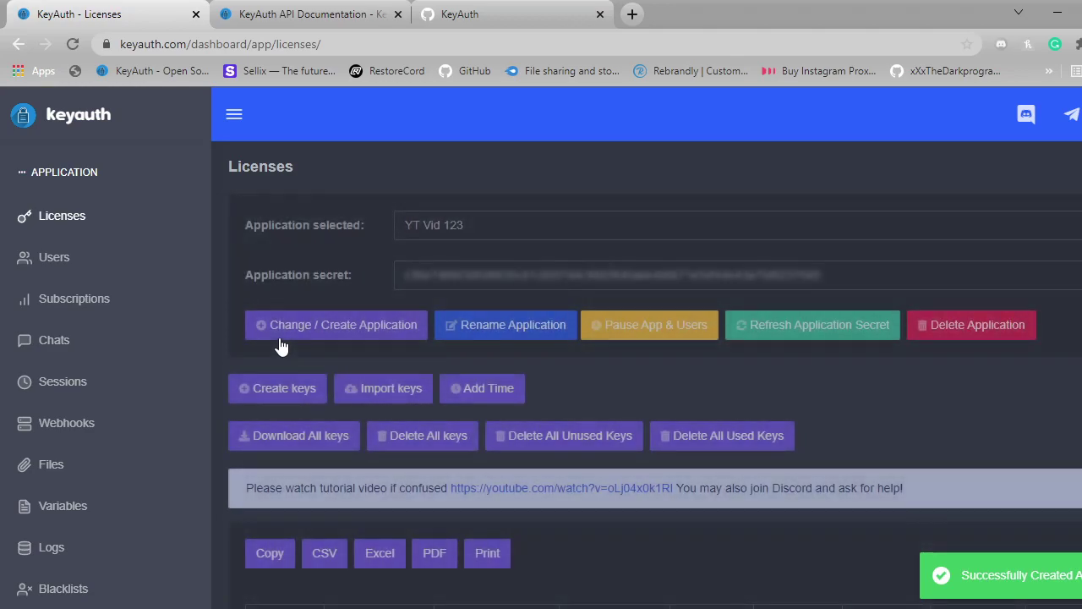
pyautogui.click(279, 338)
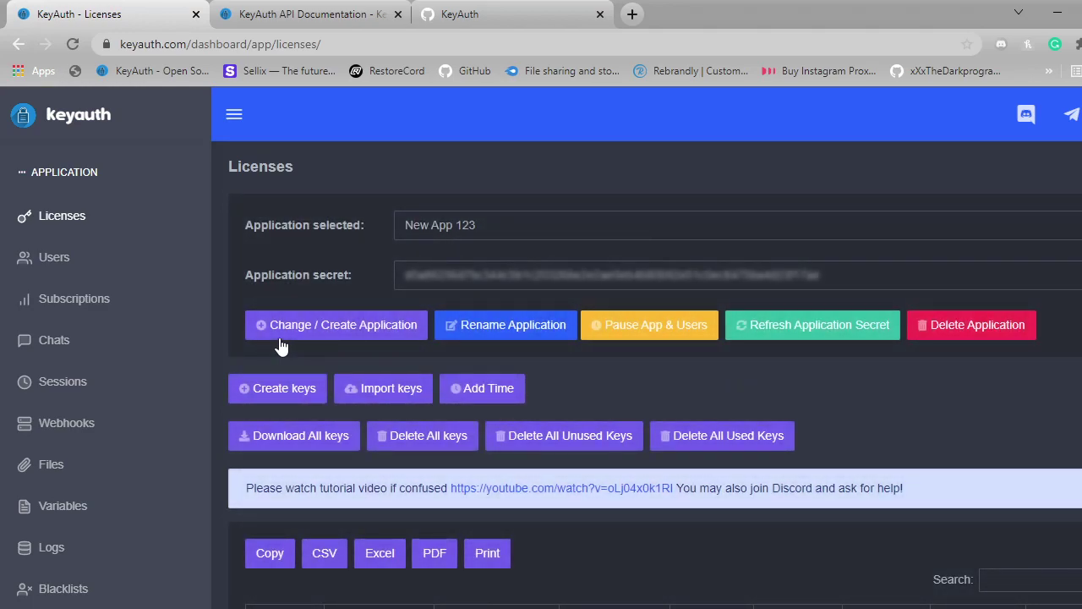
# Create 1 license key for New App 123 with key mask XxX-xxX-xXx, level 1 and a duration of 1 day
pyautogui.scroll(-1, 229, 362)
pyautogui.scroll(1, 228, 363)
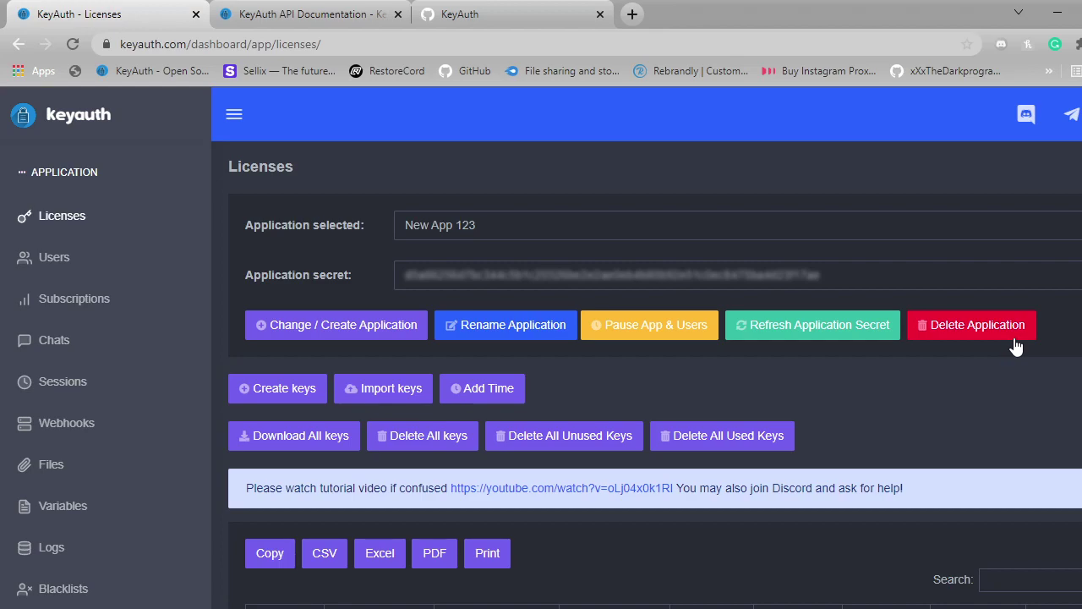
pyautogui.moveTo(661, 279)
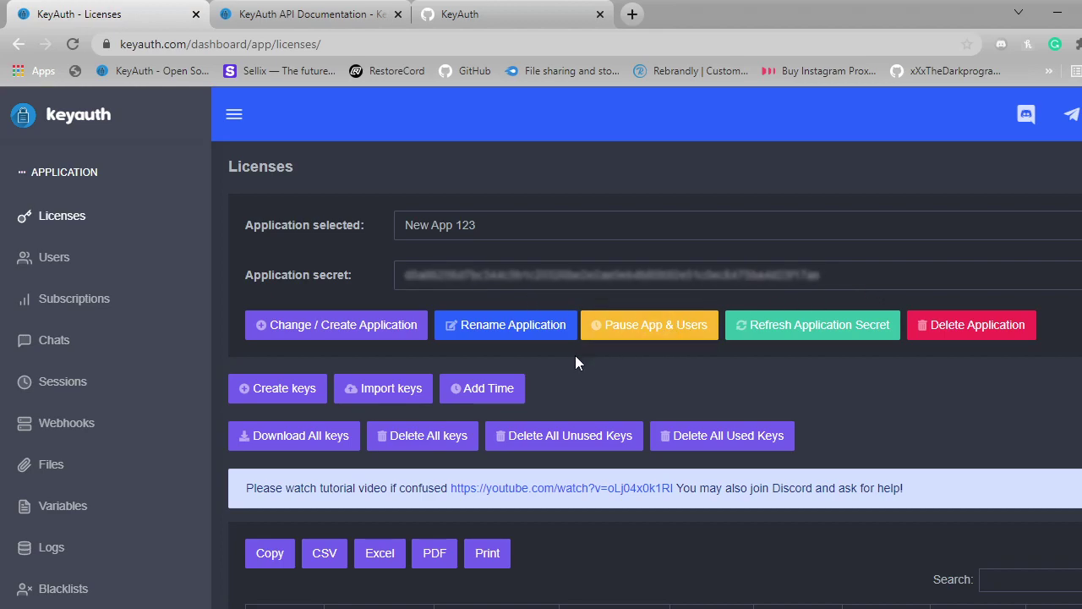
pyautogui.scroll(-2, 547, 373)
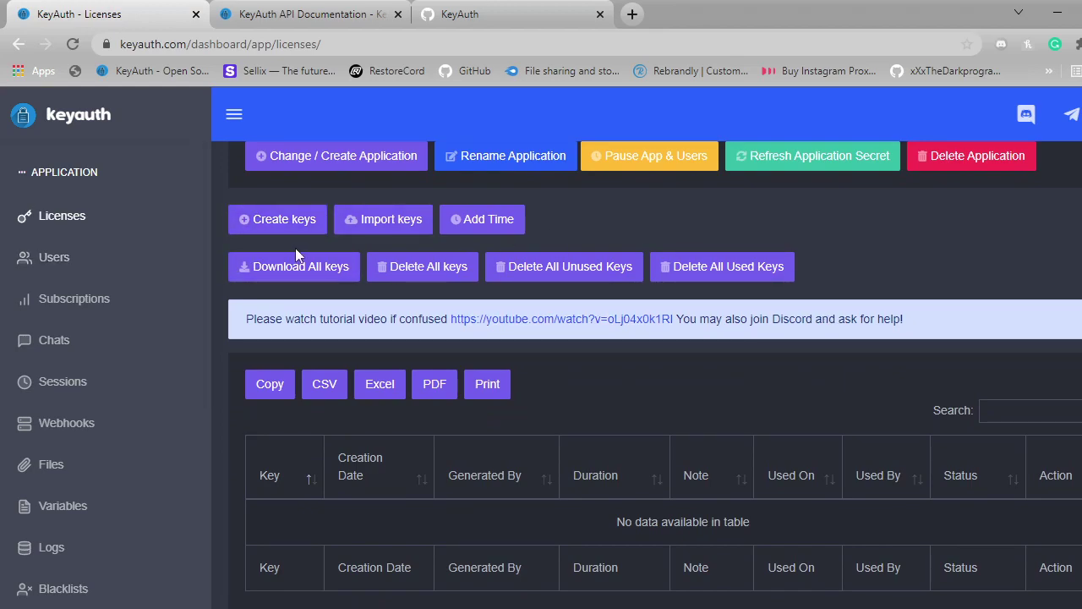
pyautogui.click(270, 230)
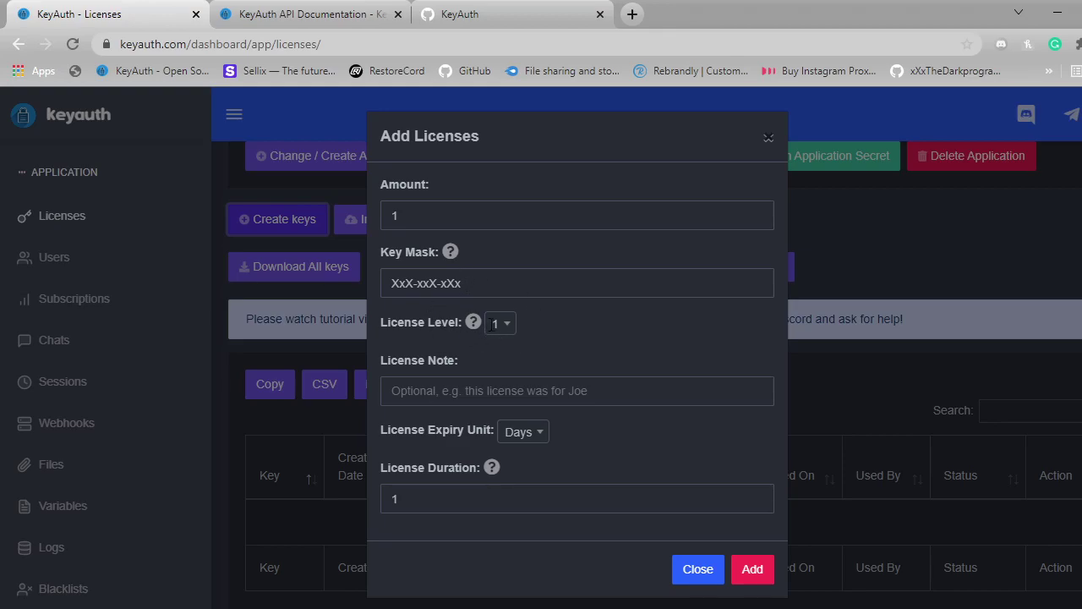
pyautogui.click(539, 433)
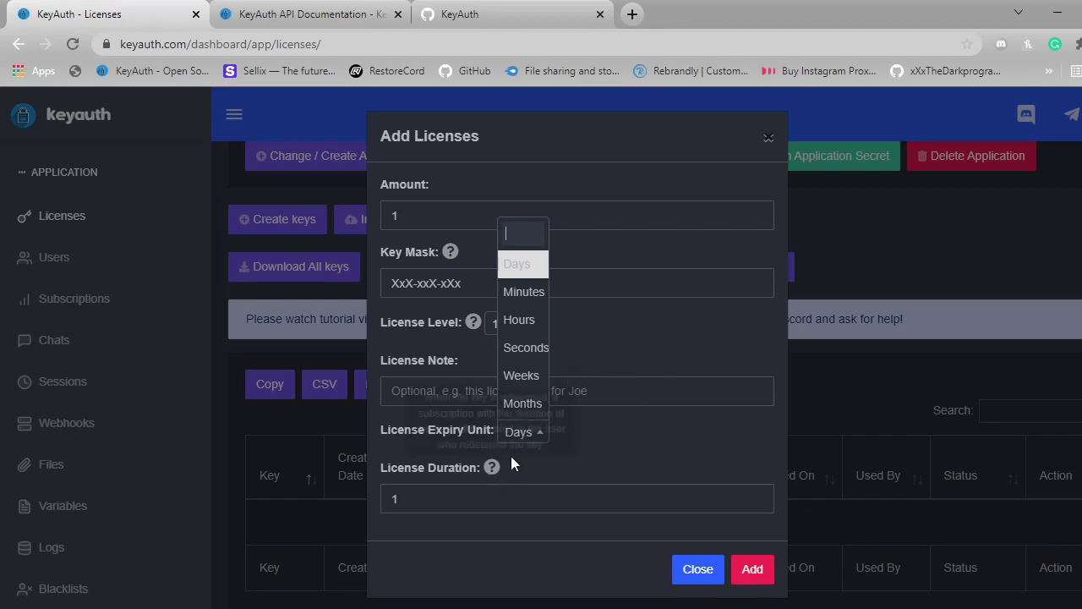
pyautogui.scroll(-1, 535, 414)
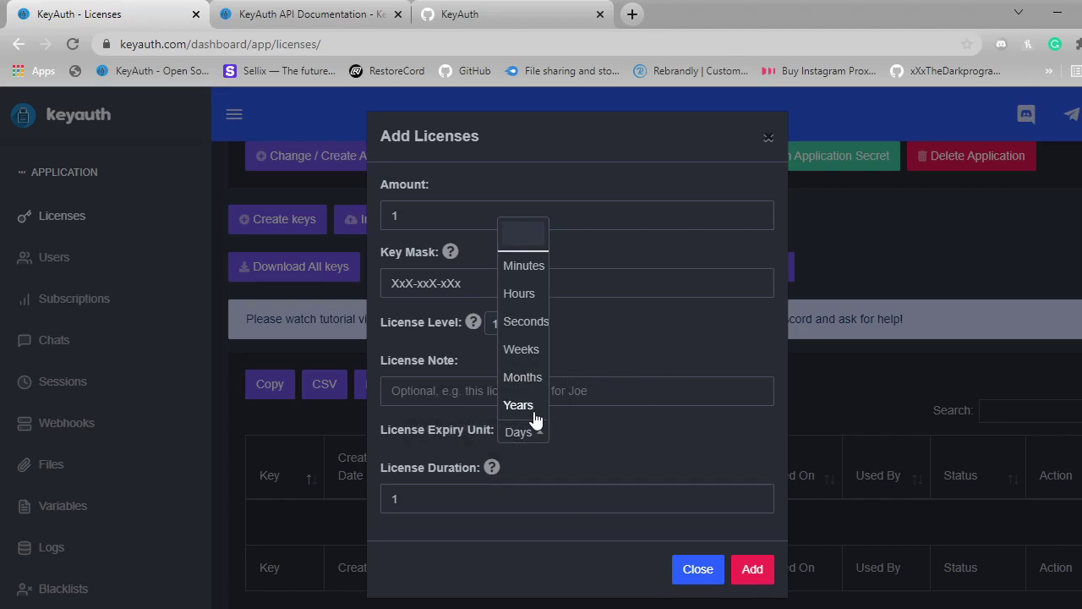
pyautogui.click(479, 506)
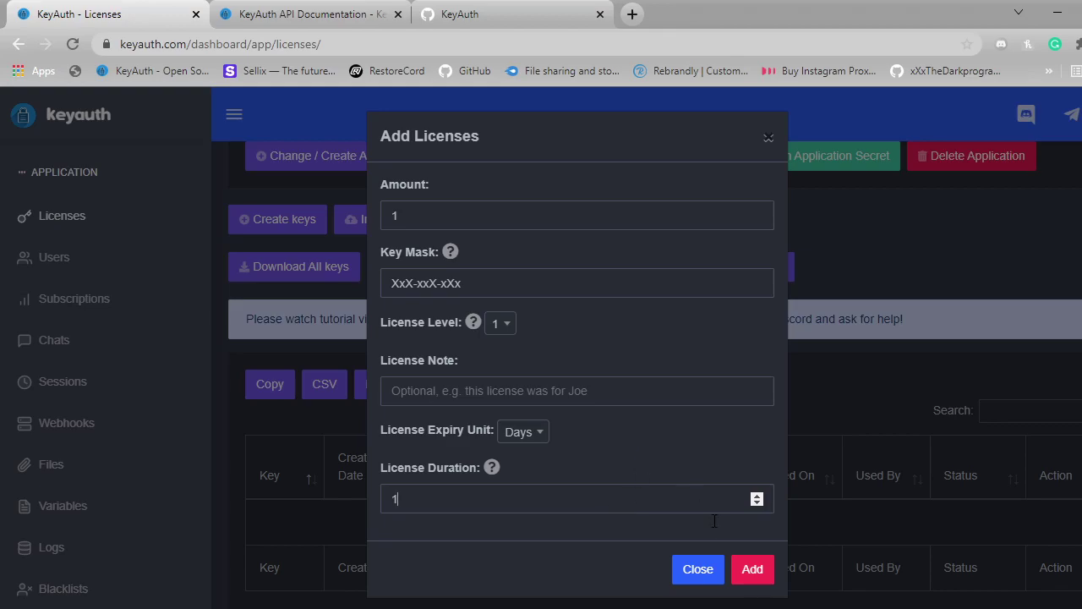
pyautogui.click(770, 573)
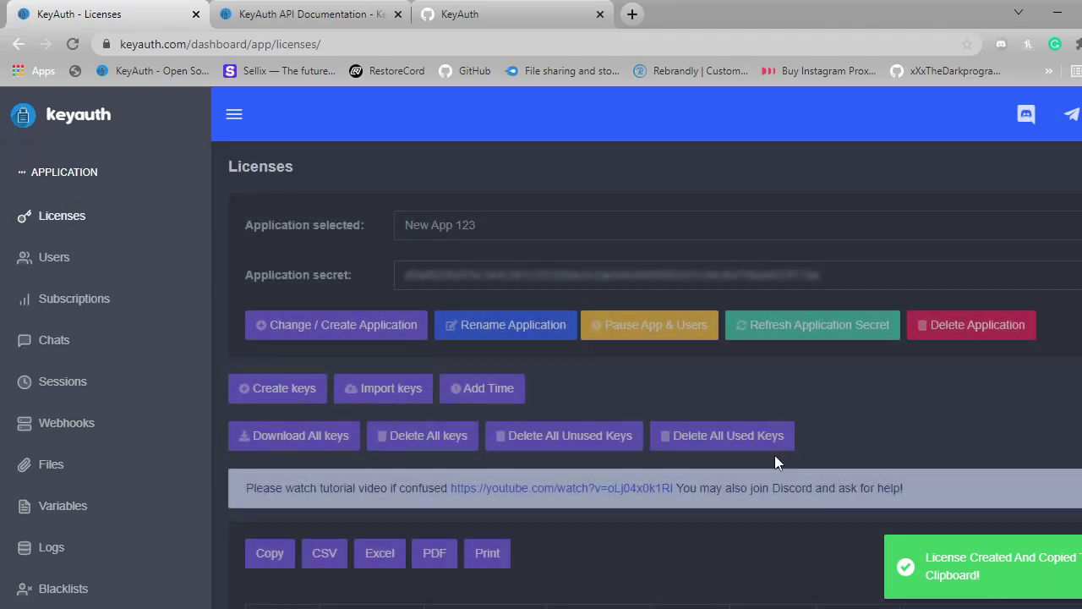
# Check the new key's management options in the license table and view its Edit License form without saving changes
pyautogui.scroll(-2, 862, 432)
pyautogui.scroll(-1, 862, 432)
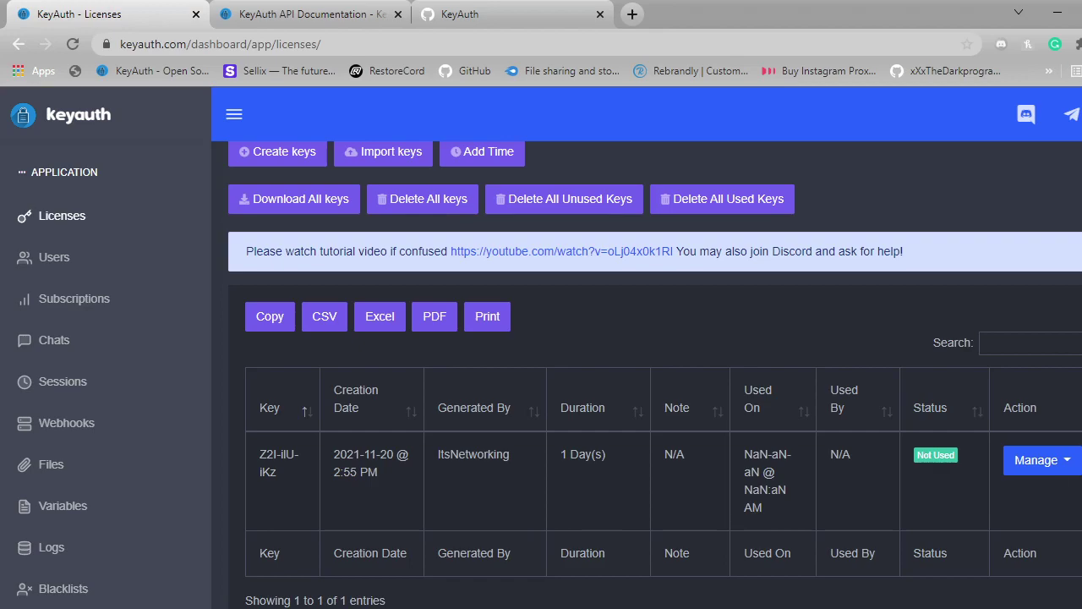
pyautogui.click(1069, 472)
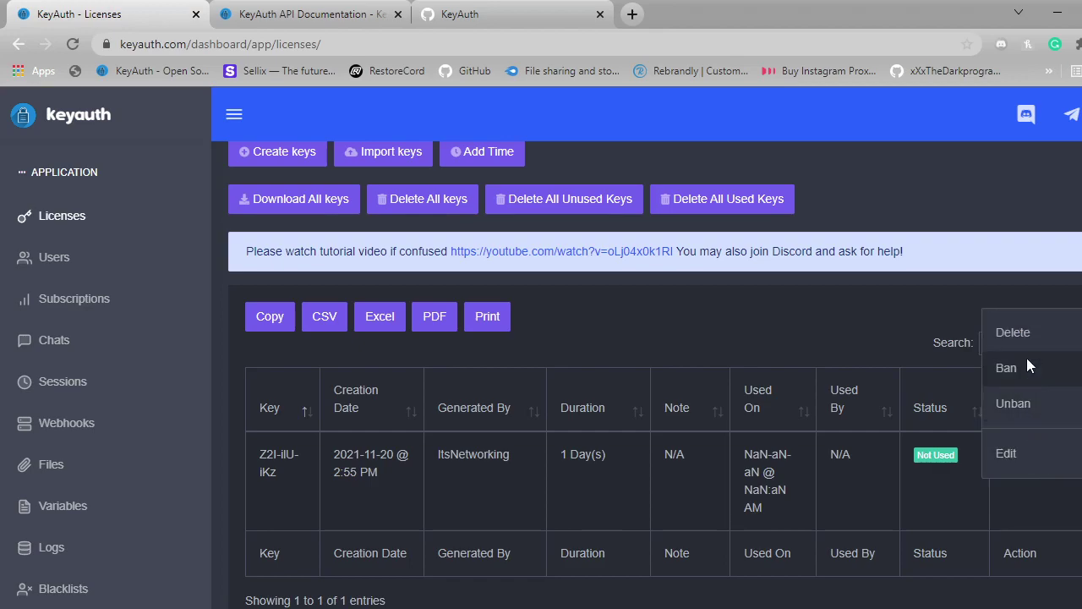
pyautogui.click(1020, 463)
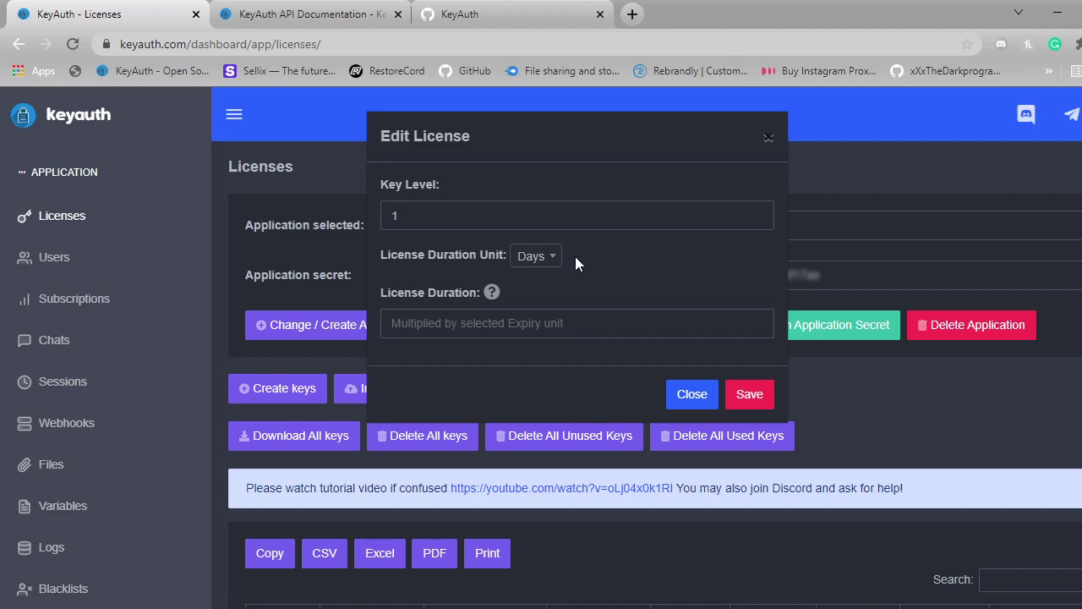
pyautogui.click(765, 144)
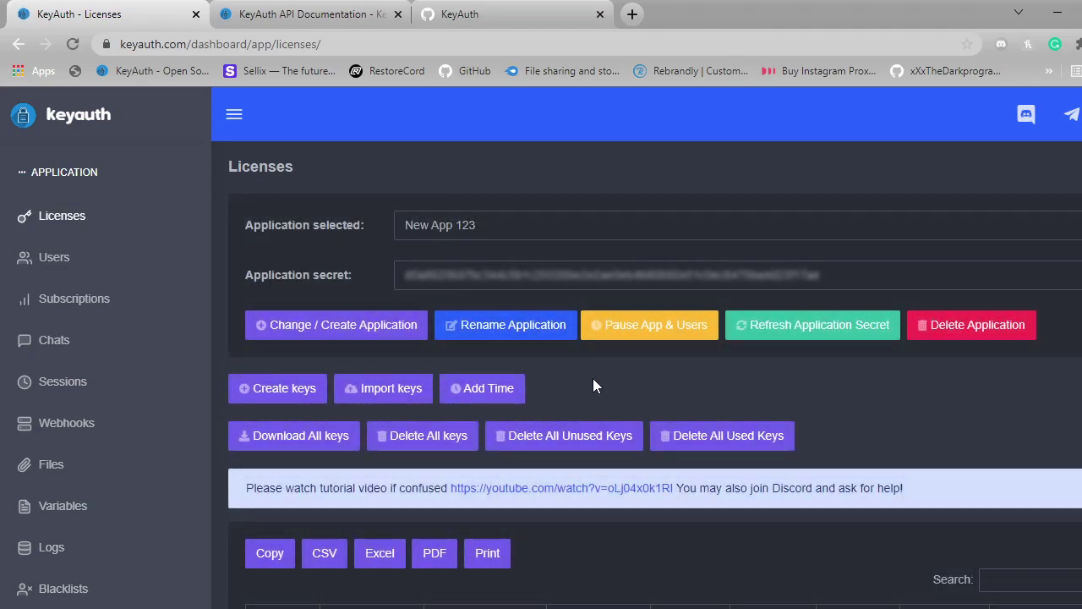
# Inspect the Import Licenses and Add Time forms without submitting them, and review the license table
pyautogui.scroll(-2, 593, 384)
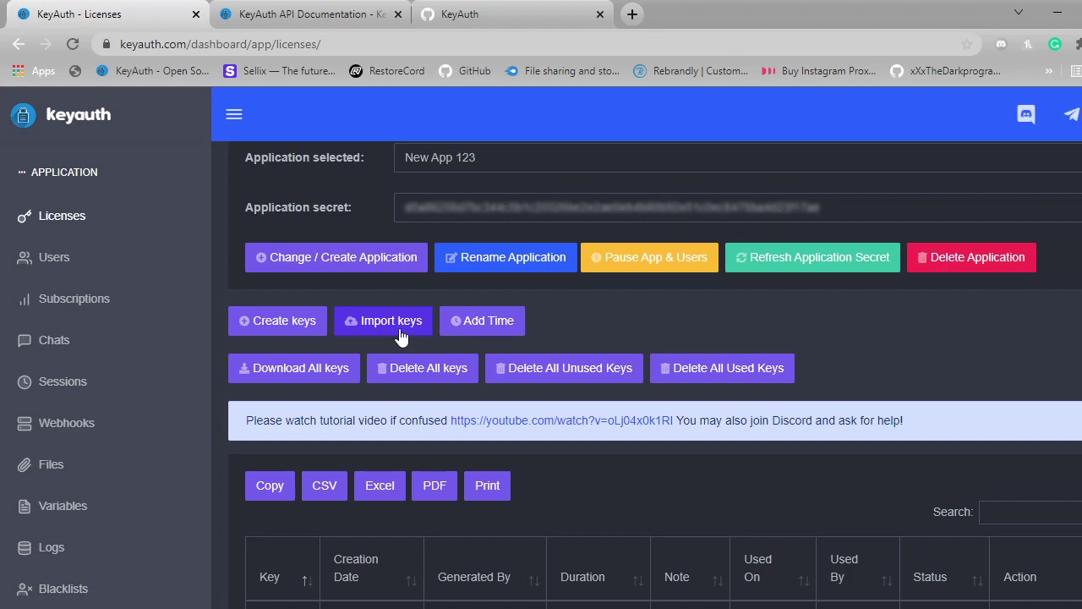
pyautogui.click(400, 333)
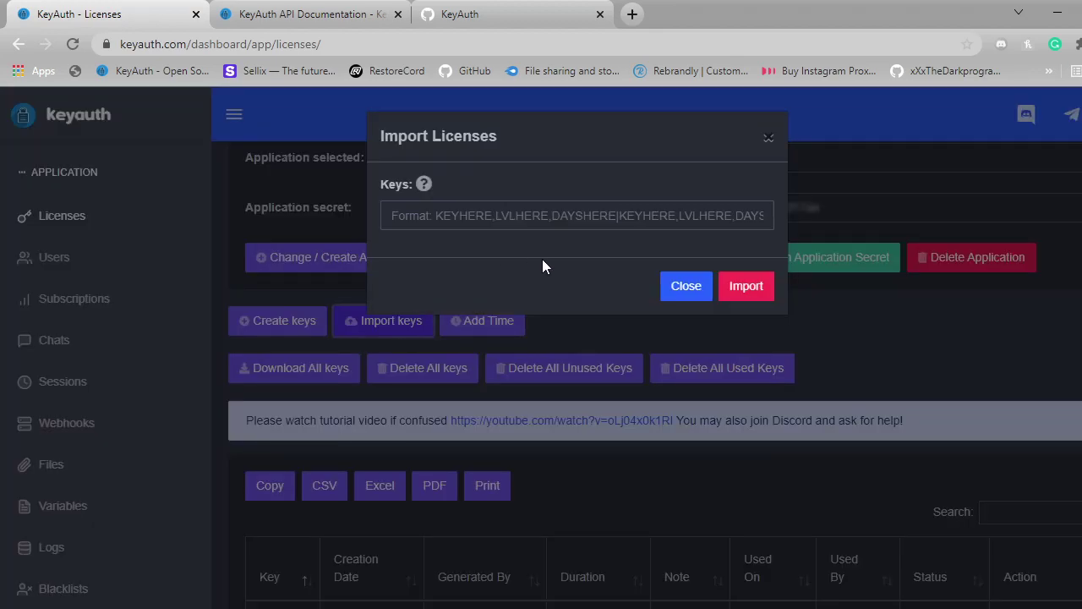
pyautogui.moveTo(428, 183)
pyautogui.click(771, 140)
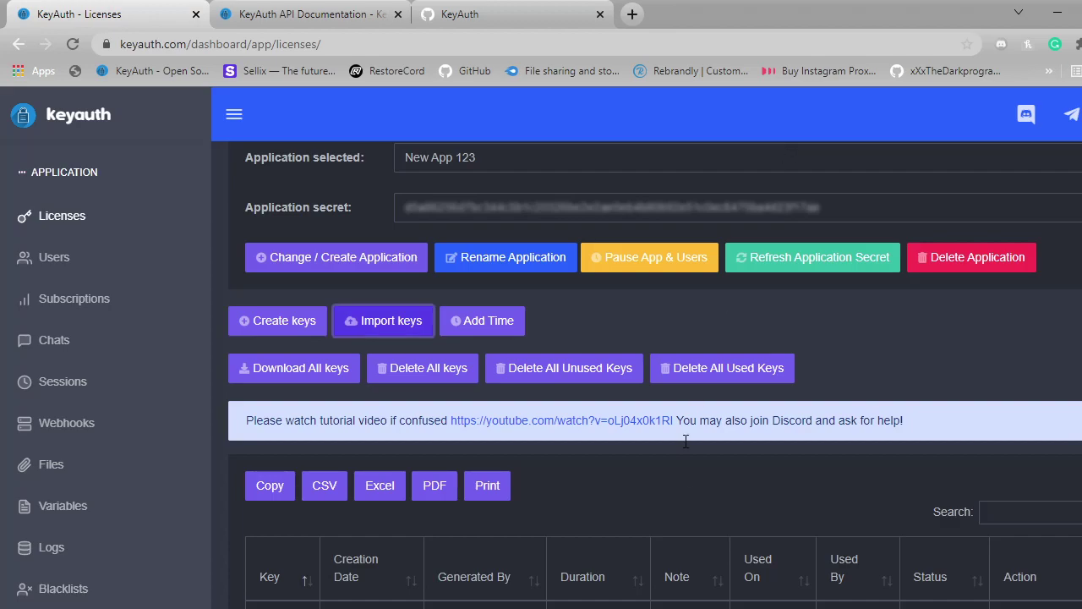
pyautogui.click(510, 330)
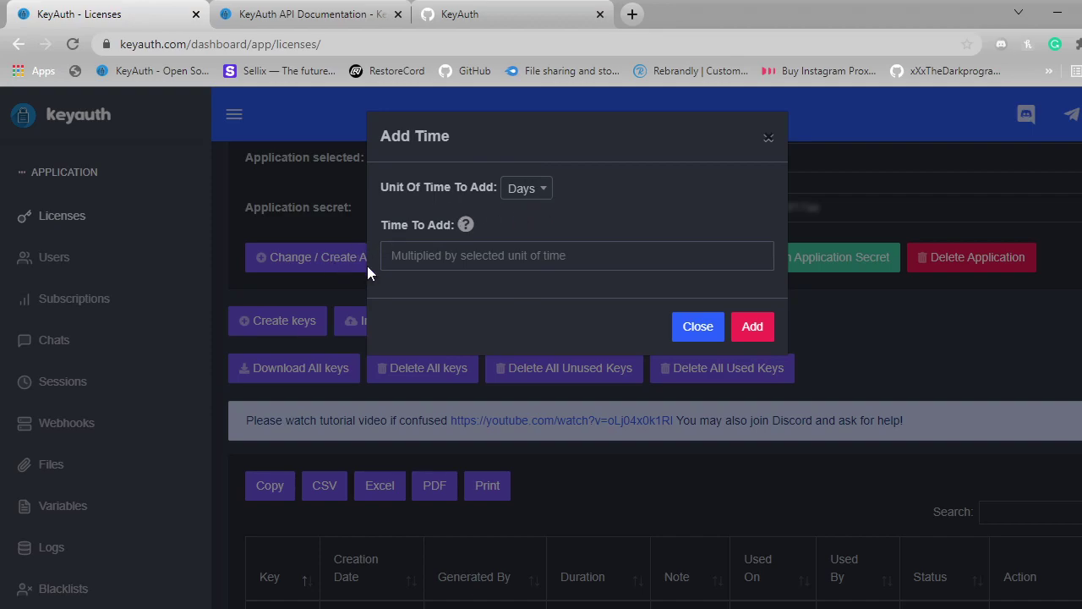
pyautogui.click(769, 139)
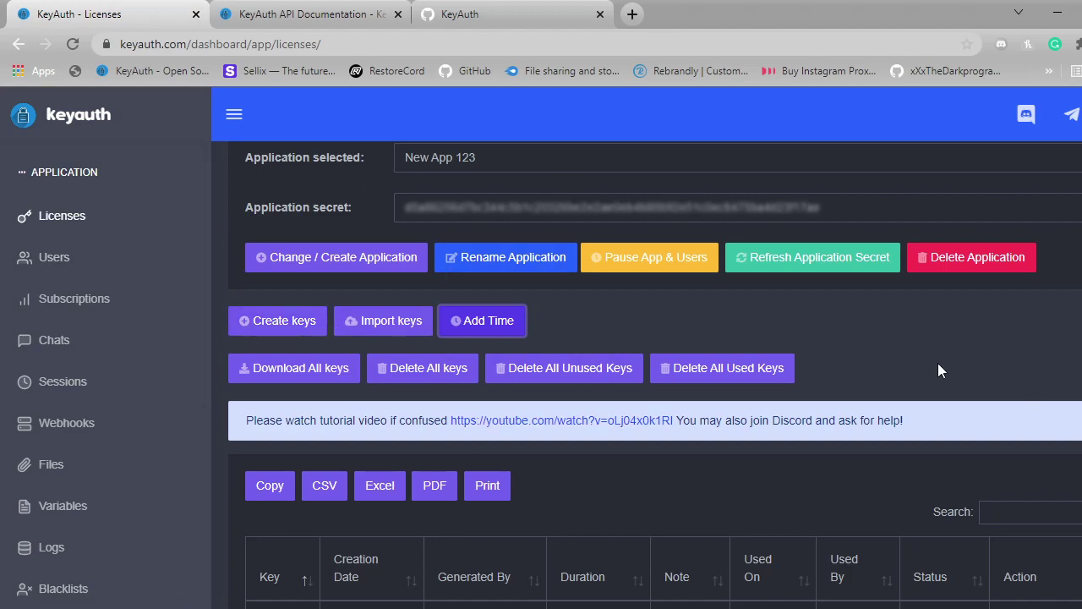
pyautogui.scroll(1, 655, 375)
pyautogui.scroll(-1, 655, 375)
pyautogui.scroll(-3, 655, 375)
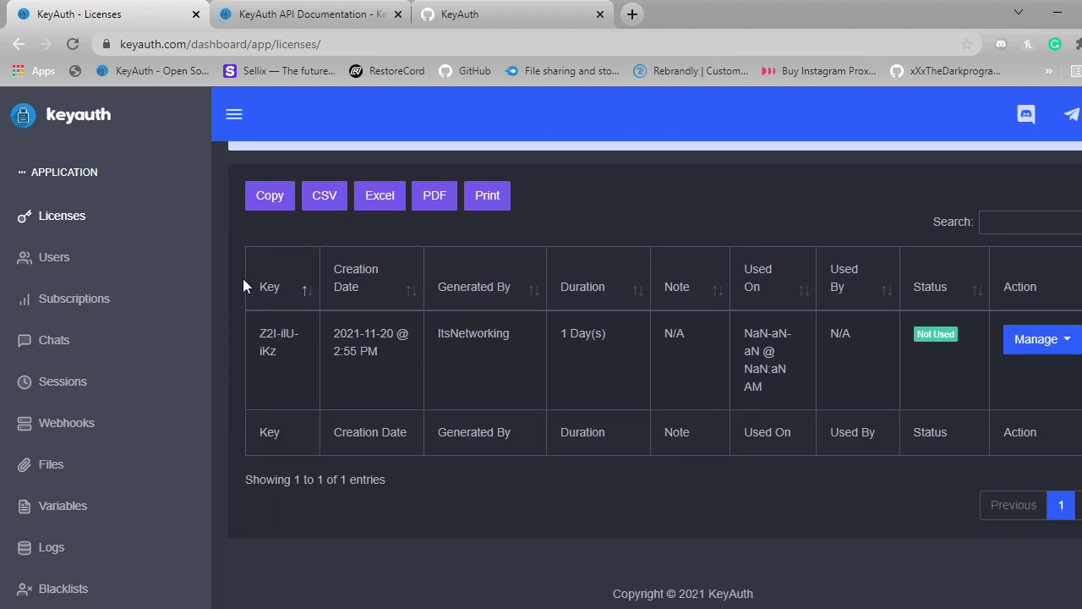
# Go to the application's Users page and view the Add User and Set Variable forms, closing each without adding anything
pyautogui.click(57, 255)
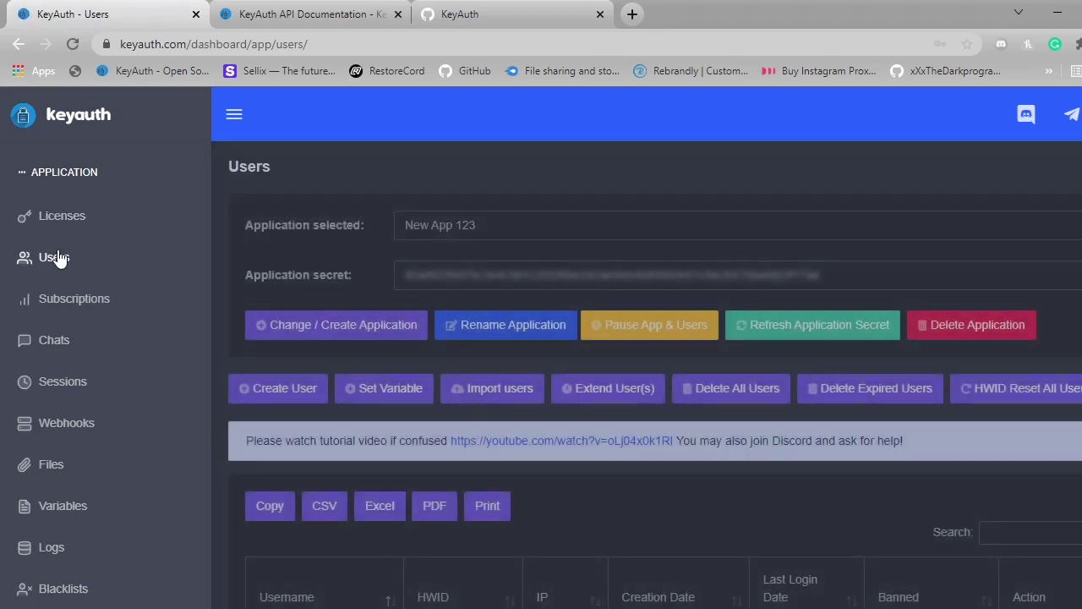
pyautogui.click(305, 393)
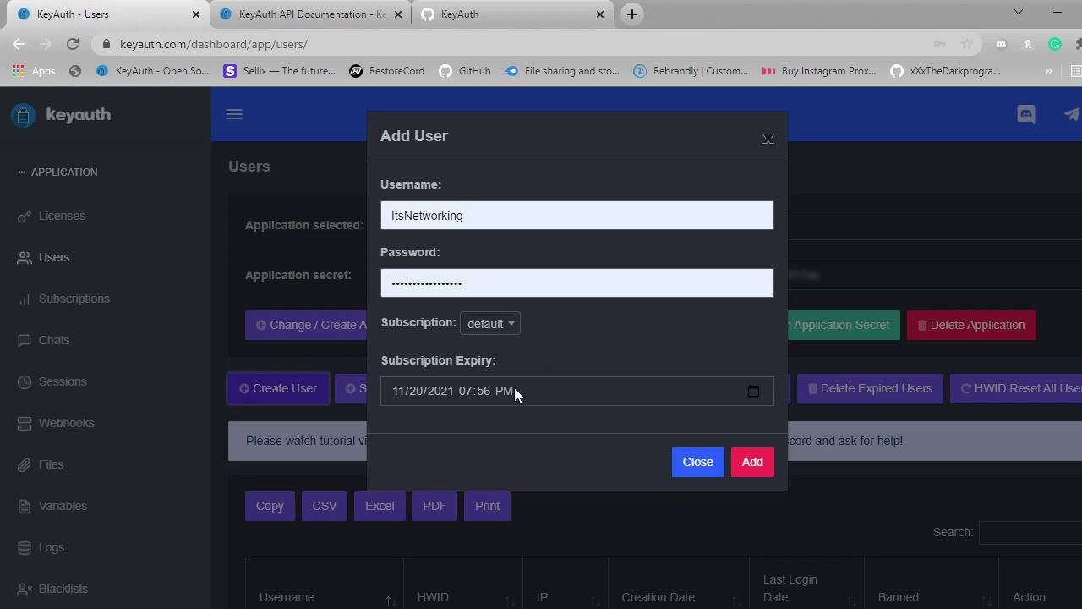
pyautogui.click(770, 144)
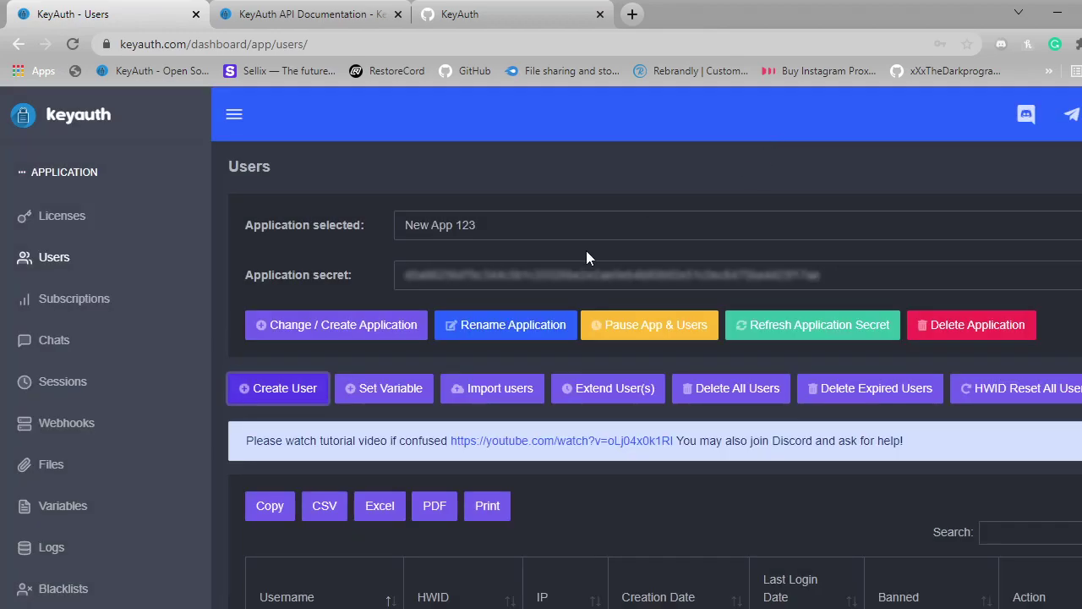
pyautogui.click(367, 398)
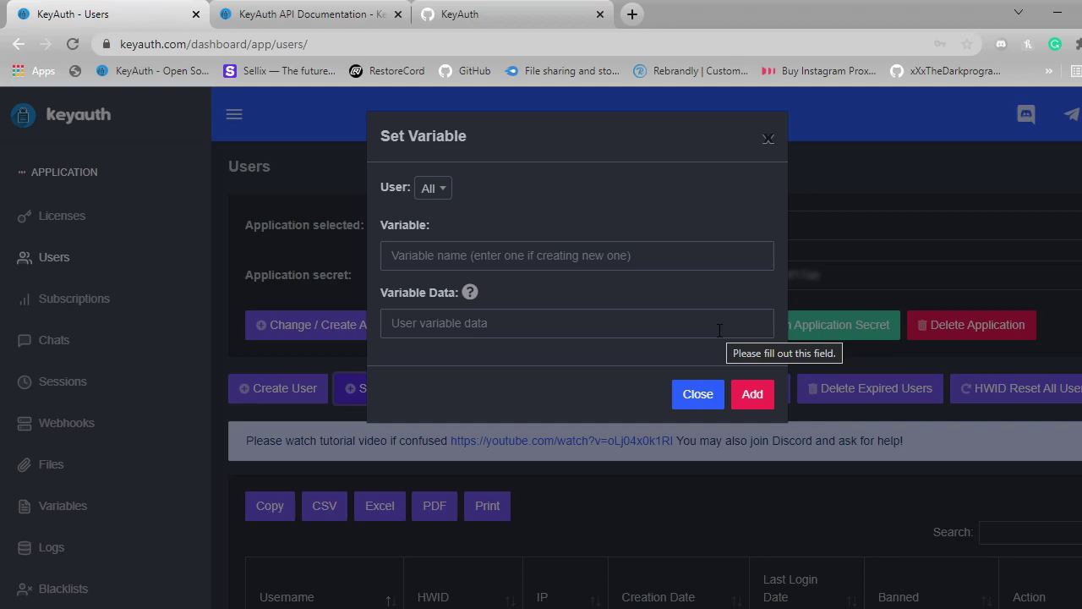
pyautogui.click(767, 139)
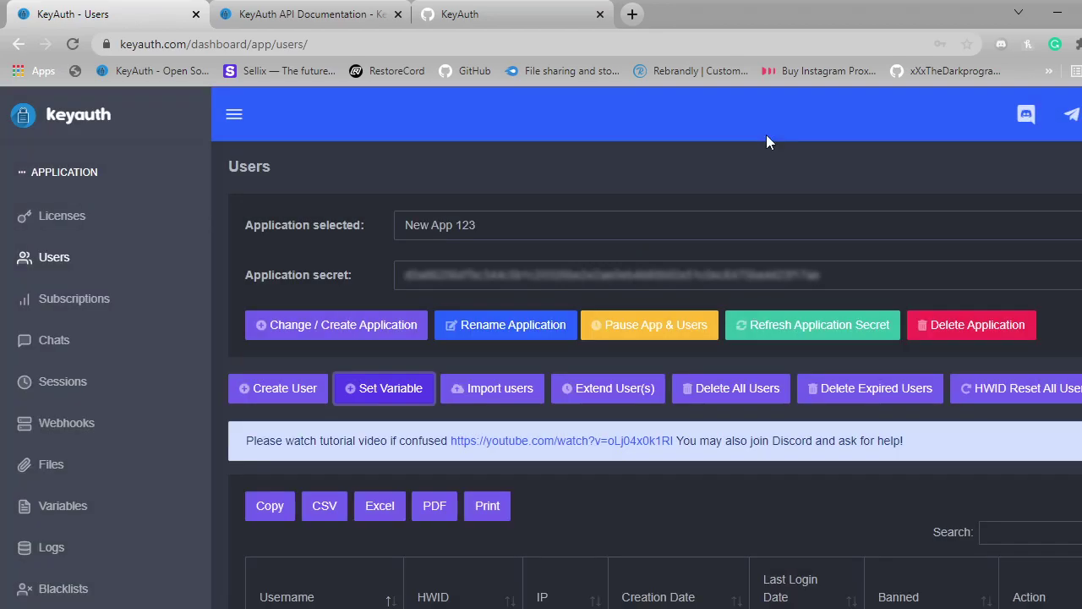
# View the Import Users form on the Users page and close it without importing anyone
pyautogui.click(508, 399)
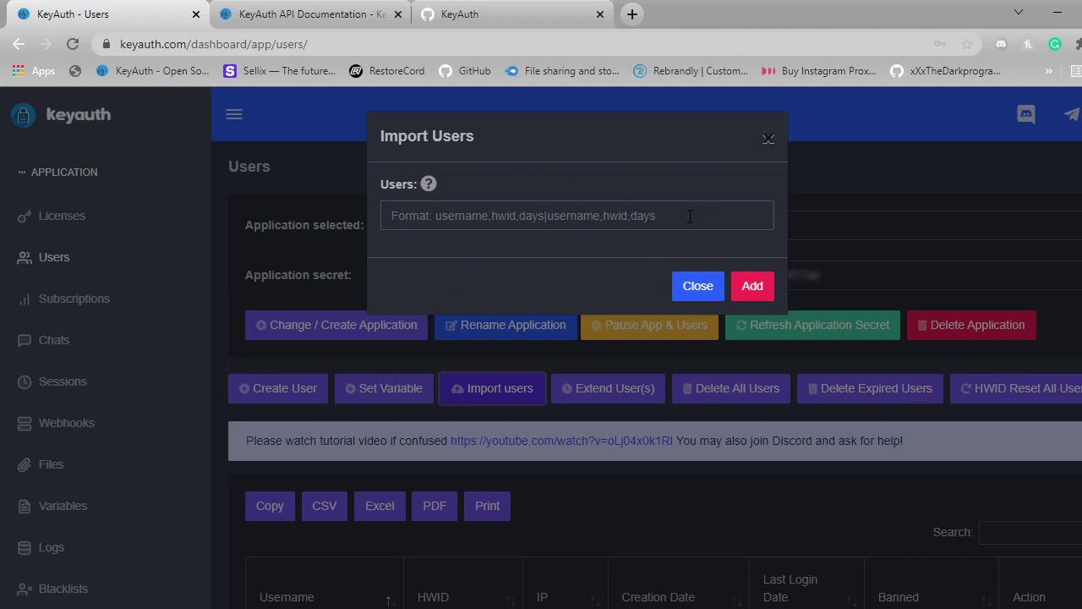
pyautogui.click(771, 138)
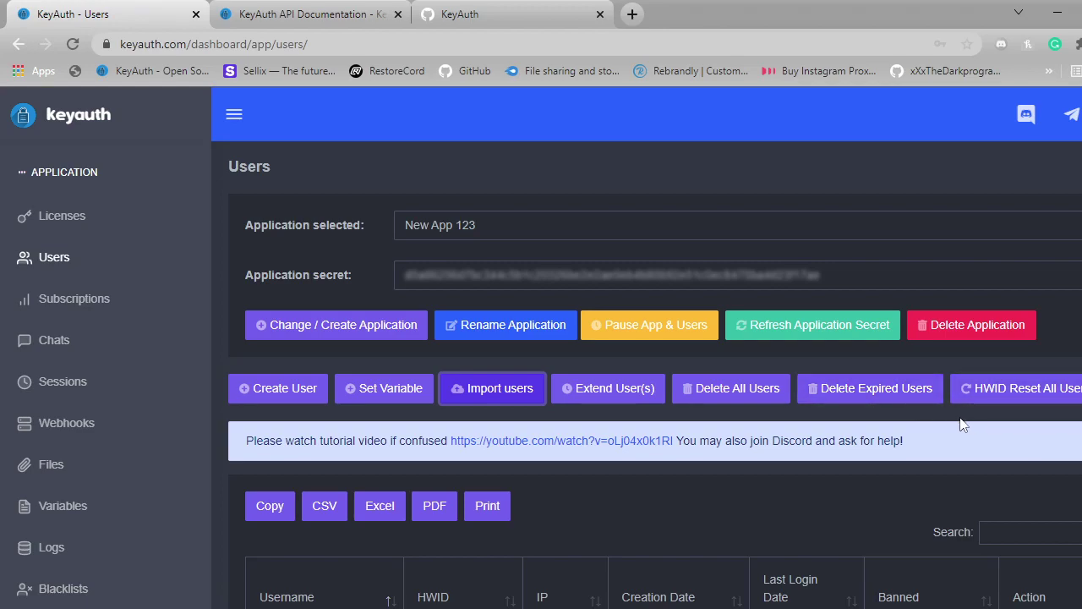
# Go to the Subscriptions page and view the default subscription's Edit Subscription form, closing it without saving
pyautogui.click(120, 301)
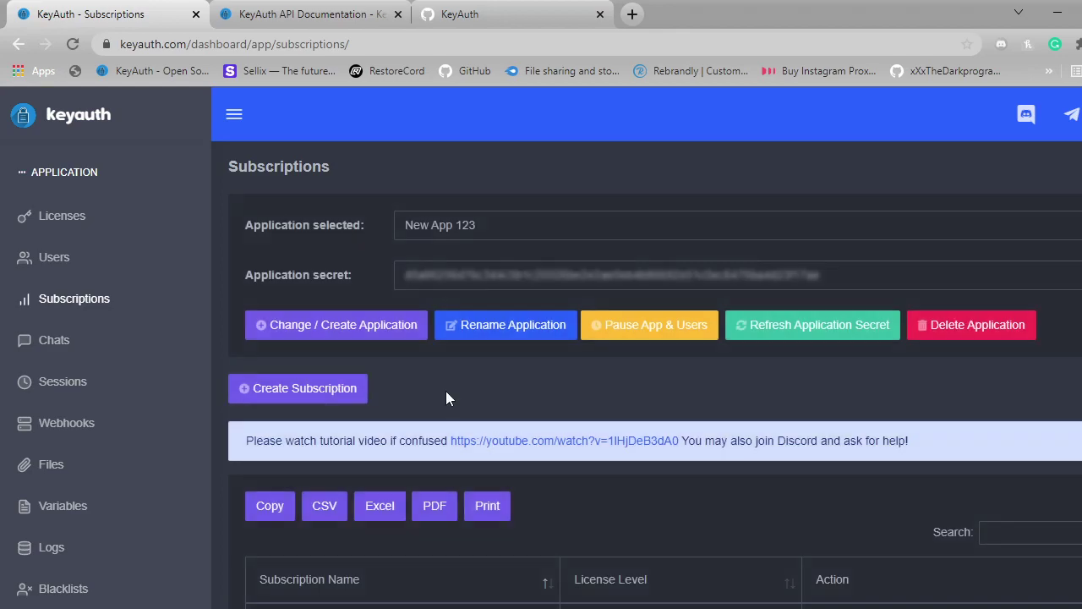
pyautogui.scroll(-2, 430, 383)
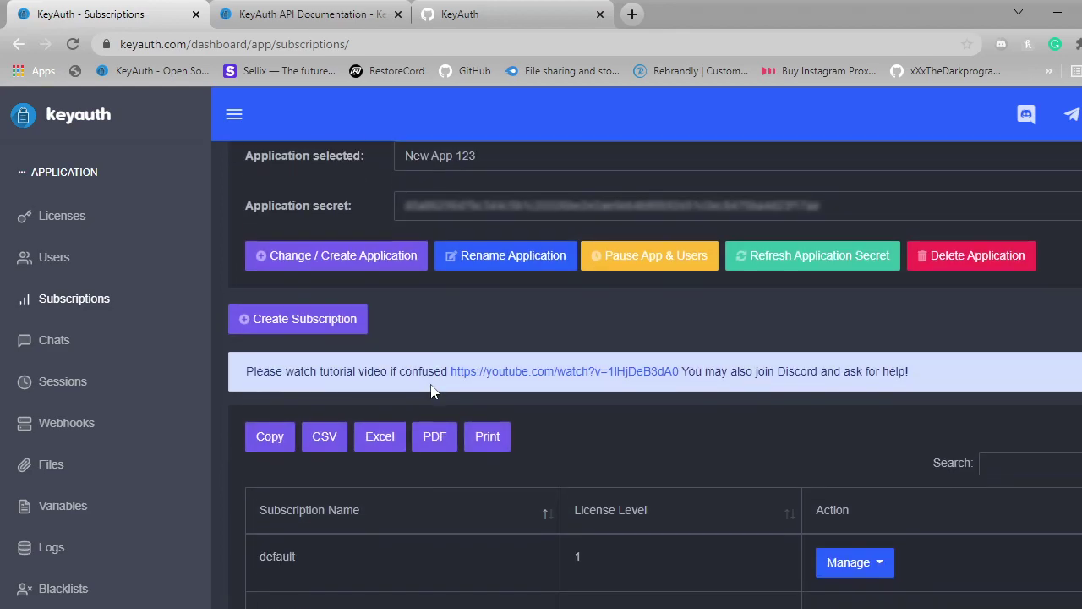
pyautogui.scroll(1, 431, 387)
pyautogui.scroll(-1, 430, 387)
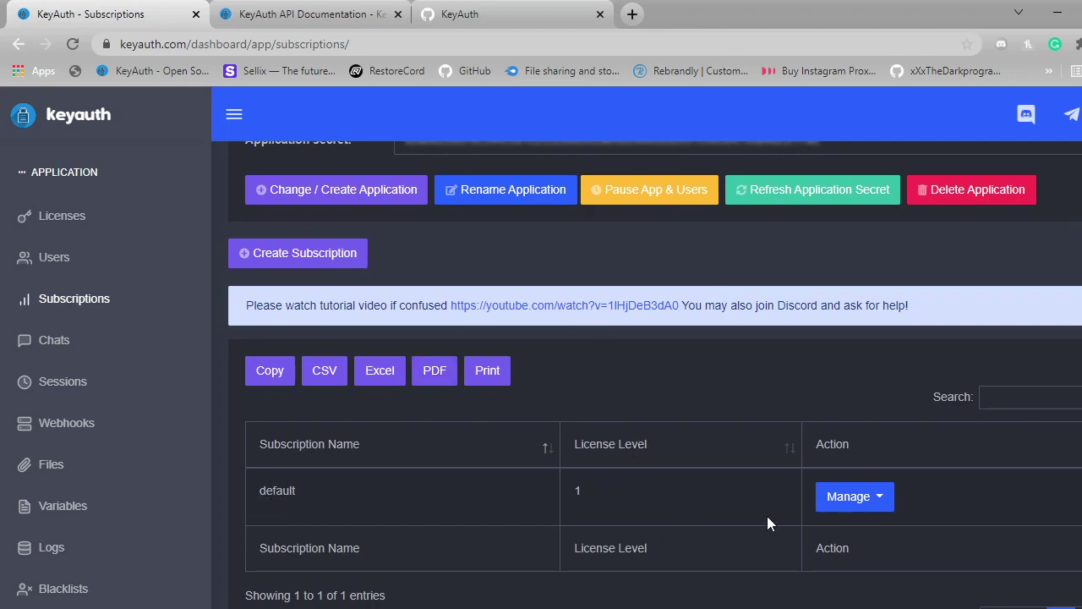
pyautogui.click(864, 498)
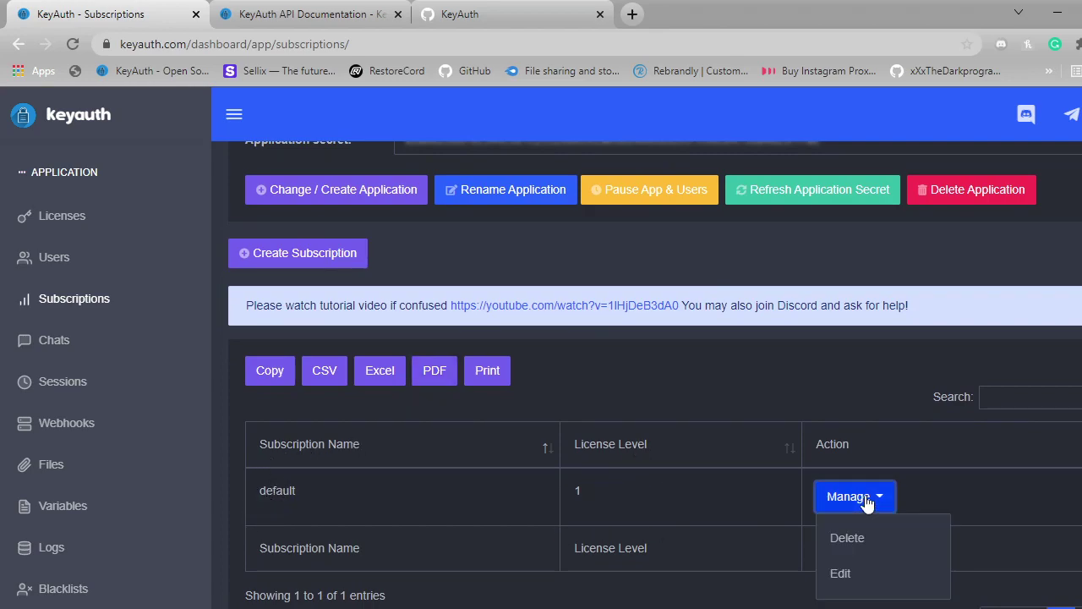
pyautogui.click(841, 574)
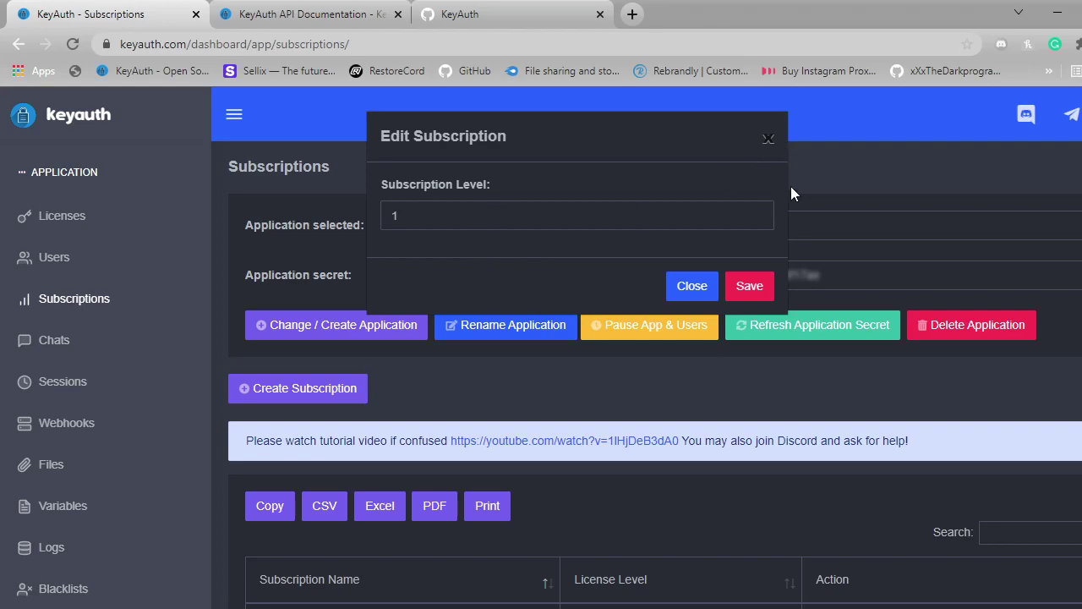
pyautogui.click(765, 140)
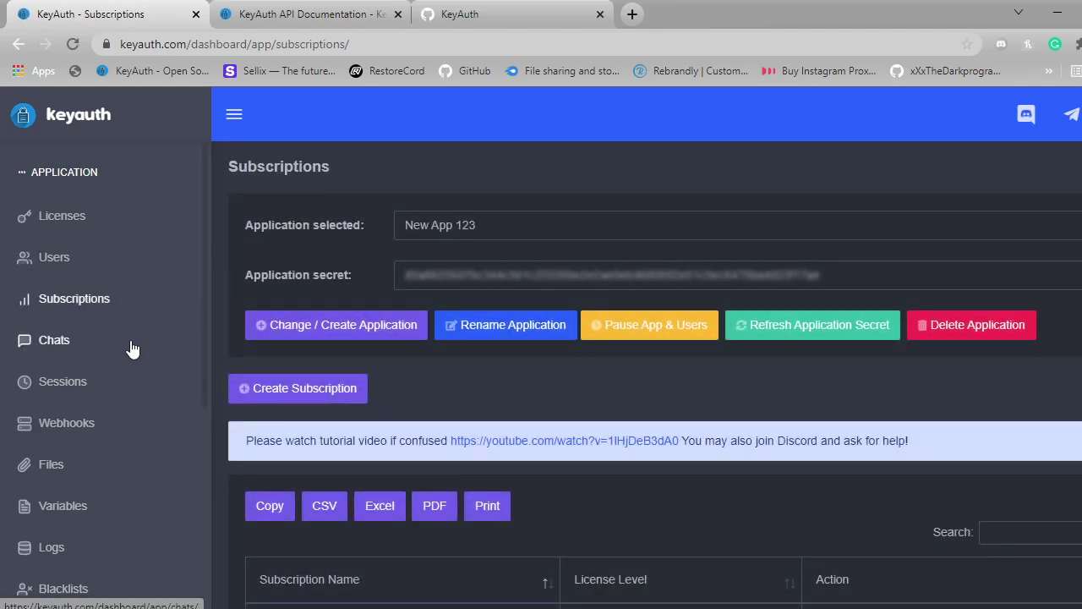
# Go to the application's Chats page and look over its channel actions and message table
pyautogui.click(131, 348)
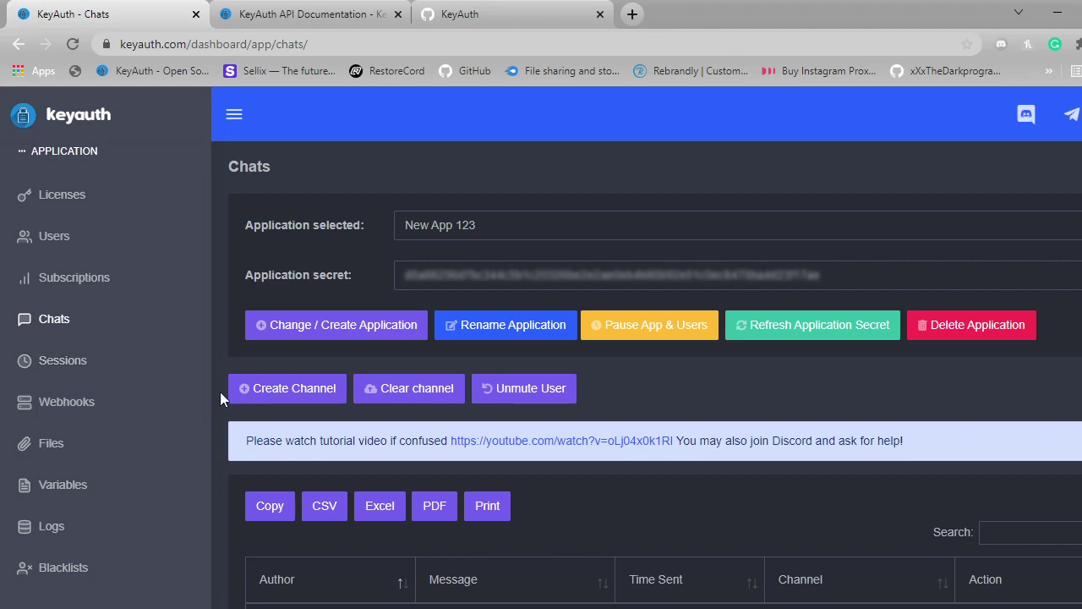
pyautogui.scroll(-2, 220, 399)
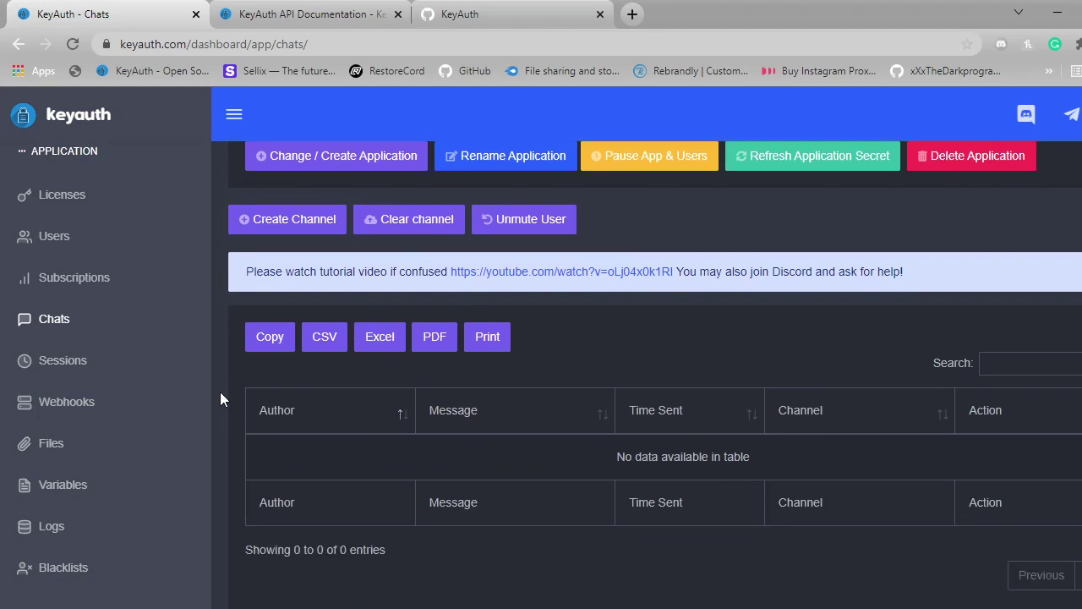
pyautogui.scroll(-1, 219, 392)
pyautogui.scroll(3, 220, 392)
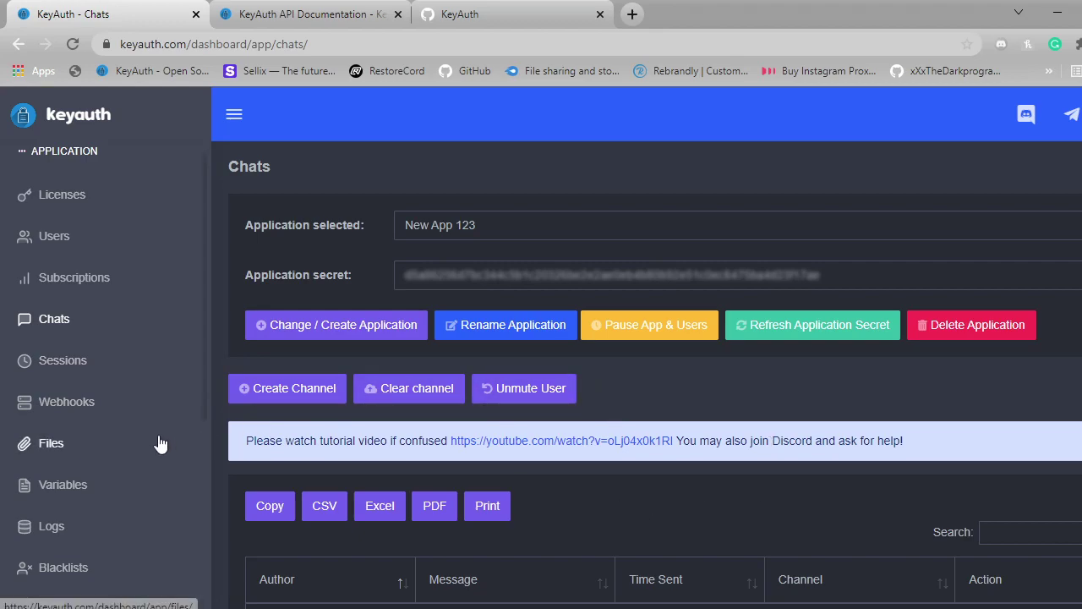
# Inspect the Add Channels form's name, cooldown unit and cooldown fields, close it without adding a channel, and review the message table
pyautogui.click(270, 390)
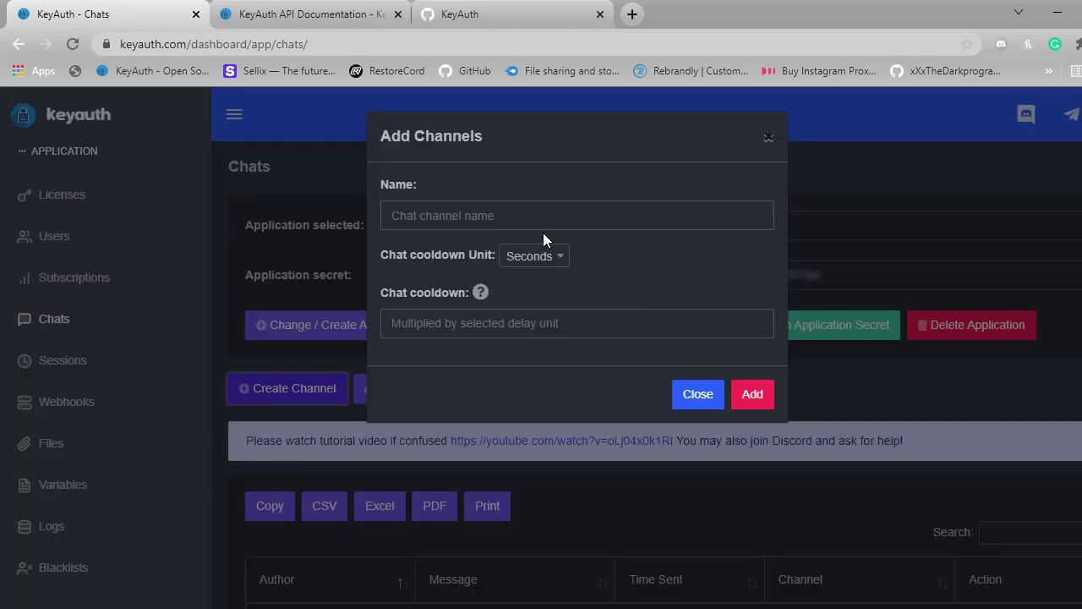
pyautogui.click(398, 211)
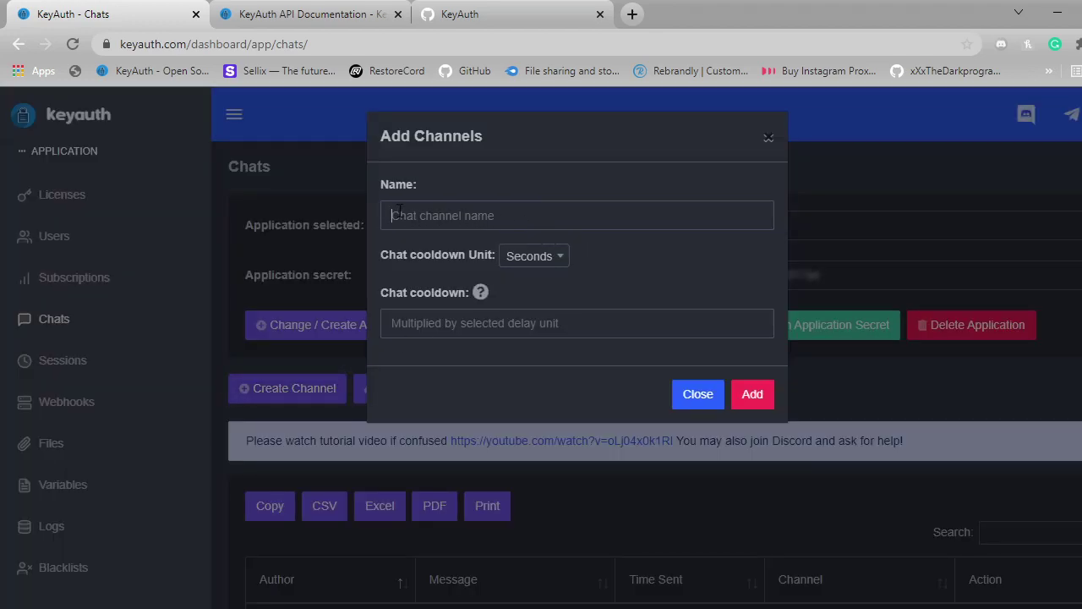
pyautogui.click(559, 265)
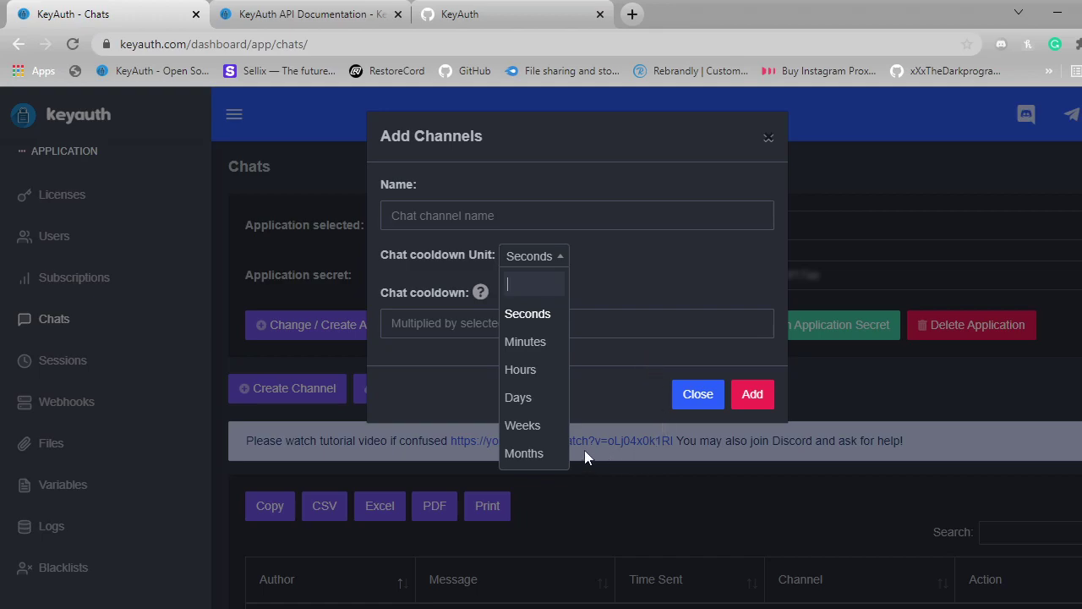
pyautogui.click(631, 323)
pyautogui.moveTo(478, 297)
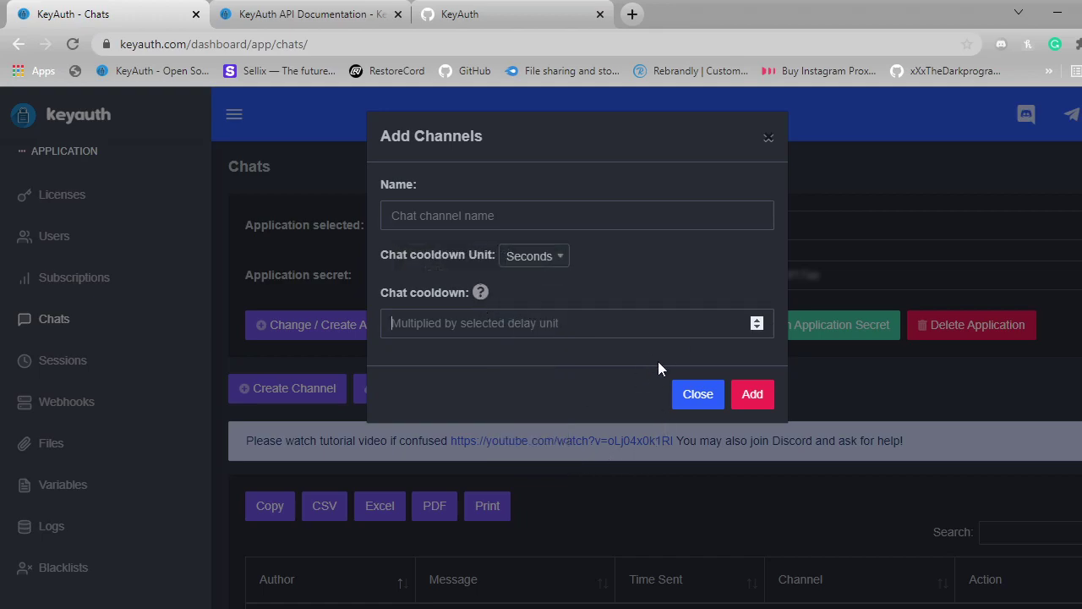
pyautogui.click(715, 402)
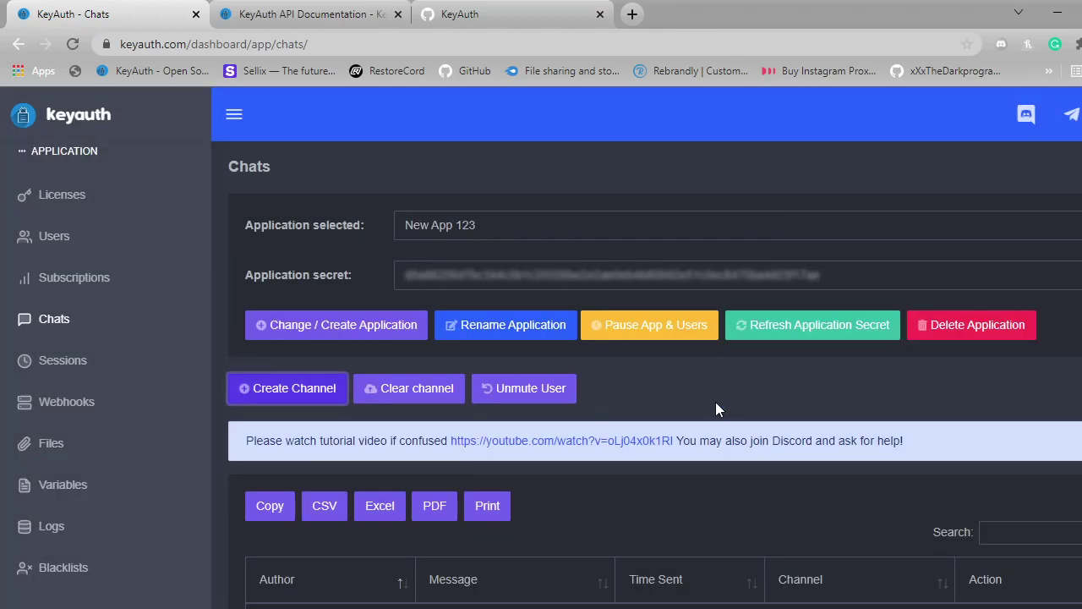
pyautogui.scroll(-1, 715, 404)
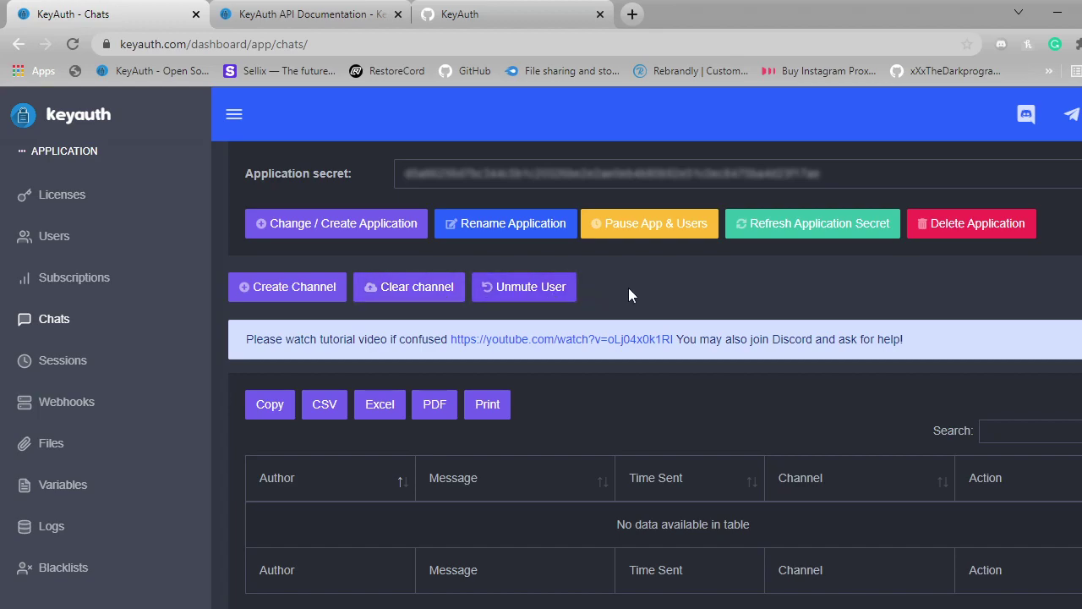
pyautogui.scroll(-1, 628, 289)
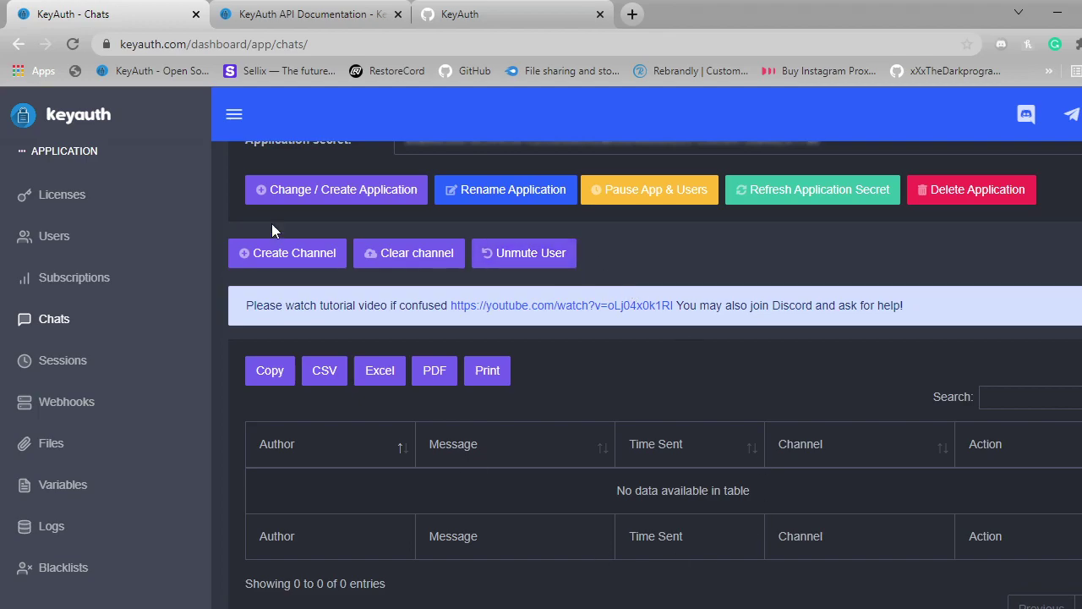
# Go to the application's Sessions page and review the sessions table and its available actions
pyautogui.click(85, 372)
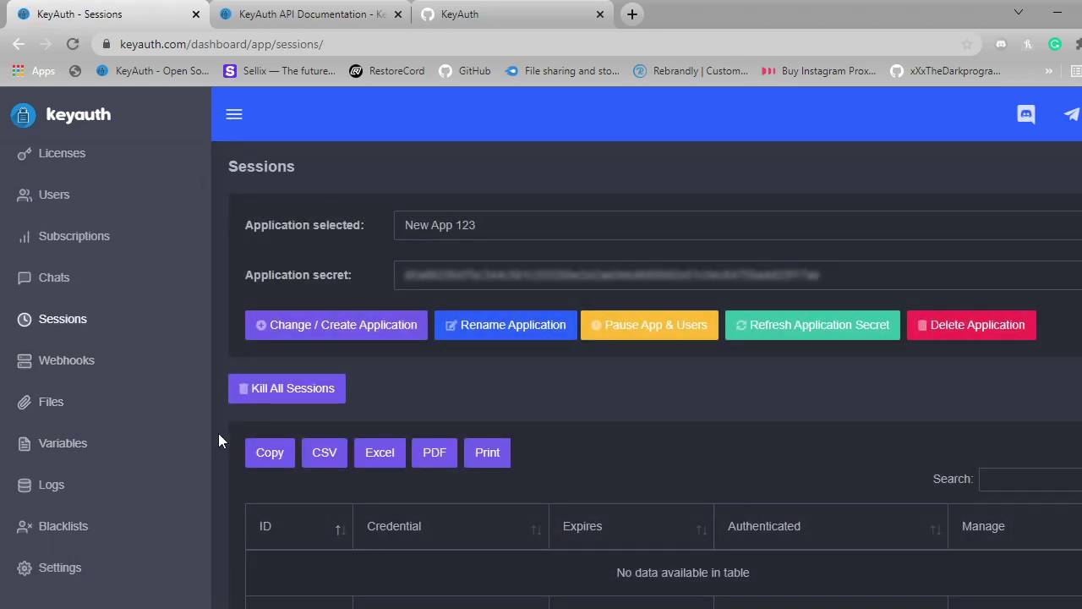
pyautogui.scroll(-2, 218, 435)
pyautogui.scroll(1, 218, 435)
pyautogui.scroll(1, 218, 440)
pyautogui.scroll(-2, 218, 440)
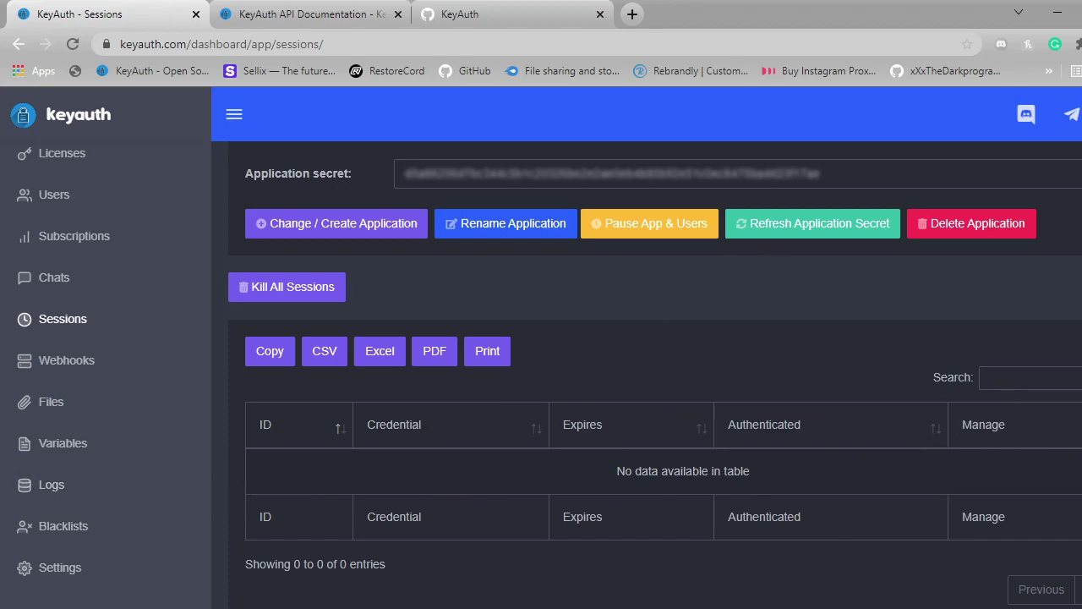
# Go to the Webhooks page and read the Add Webhooks form's help notes, closing it without adding a webhook
pyautogui.click(94, 375)
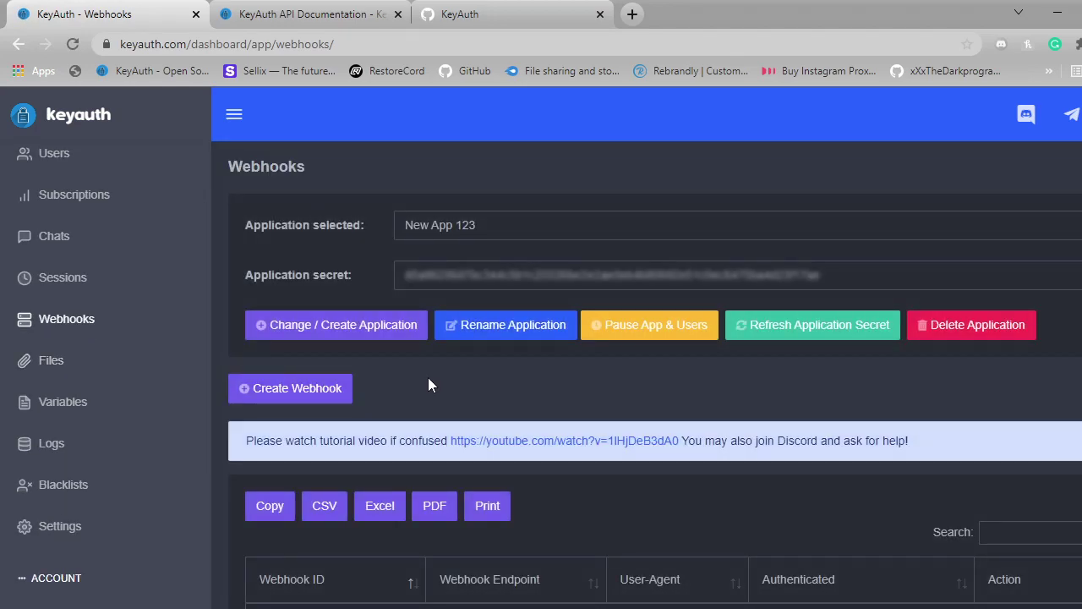
pyautogui.scroll(-2, 428, 377)
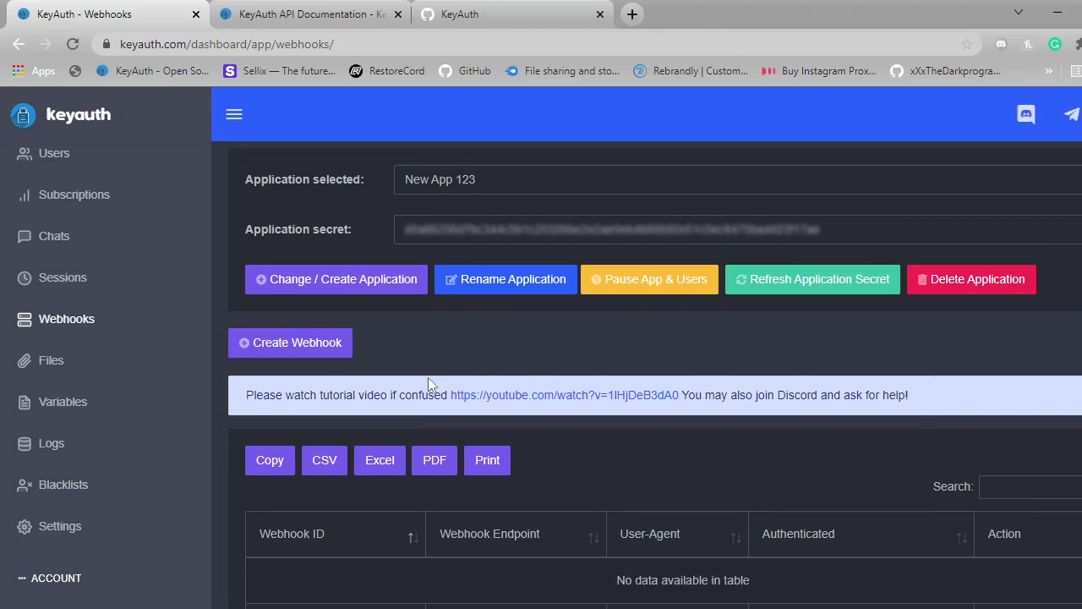
pyautogui.scroll(-1, 428, 377)
pyautogui.click(316, 287)
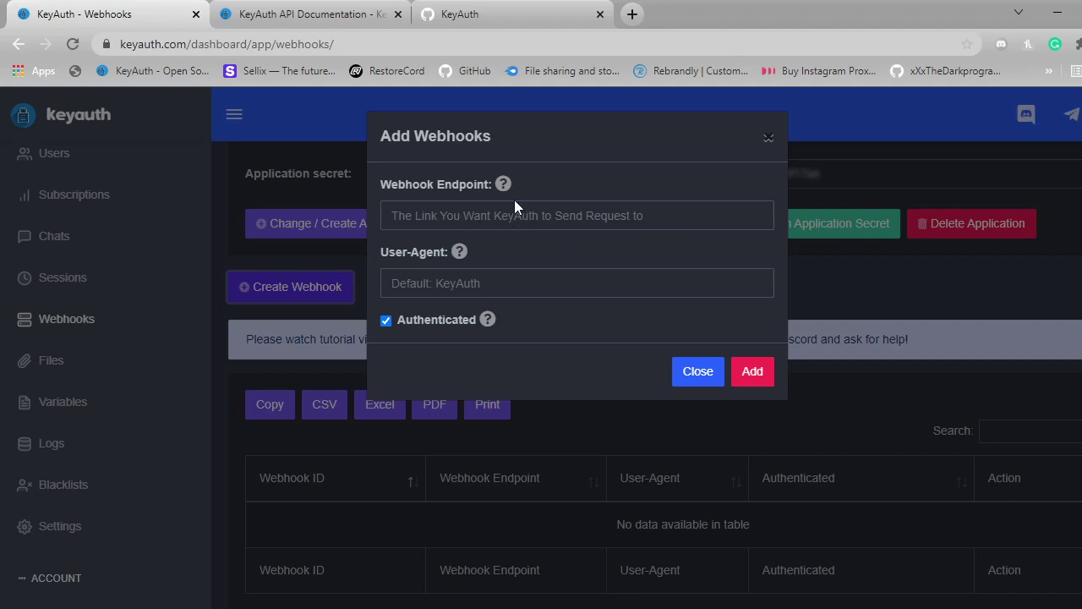
pyautogui.moveTo(502, 183)
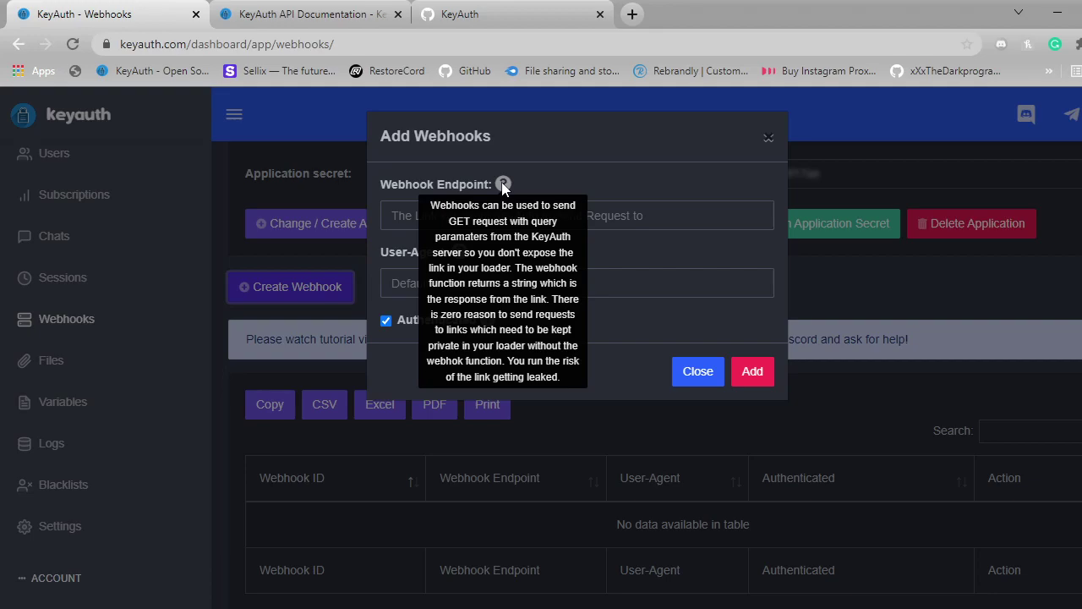
pyautogui.moveTo(459, 251)
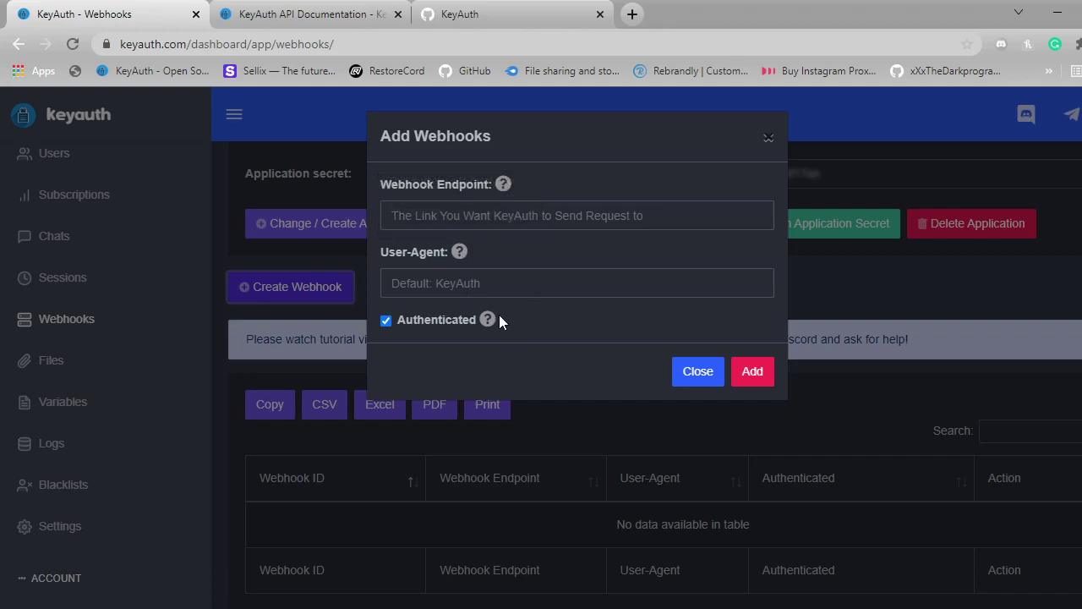
pyautogui.moveTo(495, 319)
pyautogui.click(769, 136)
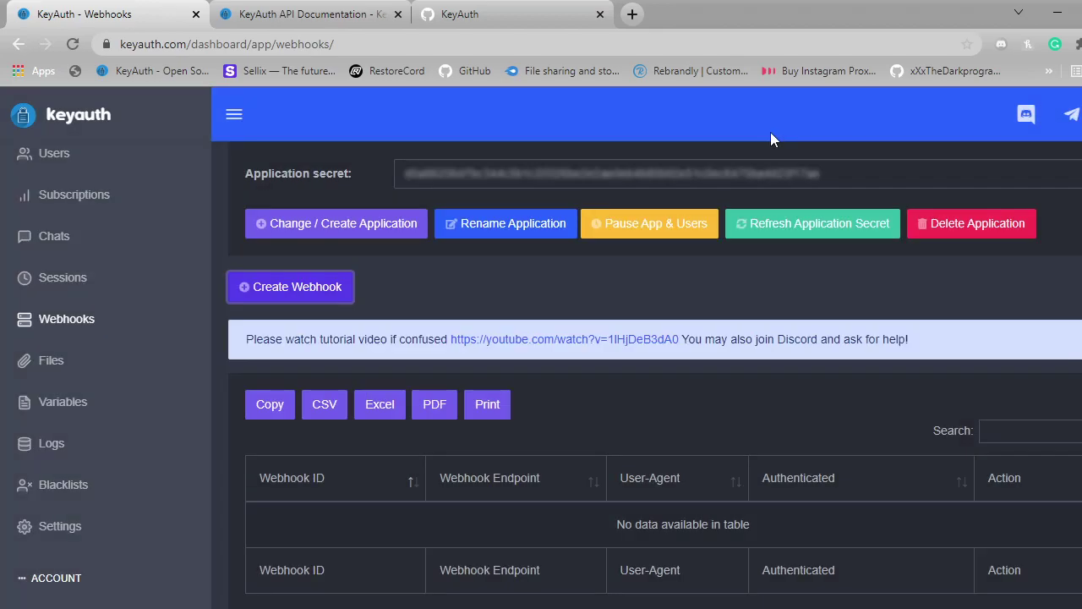
pyautogui.click(112, 361)
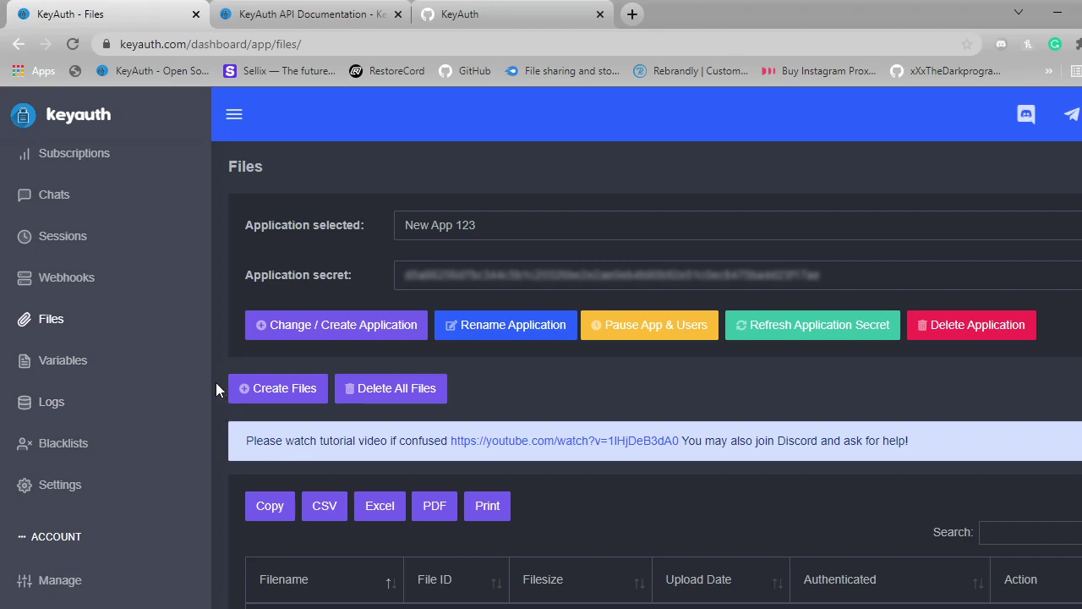
pyautogui.scroll(-2, 216, 384)
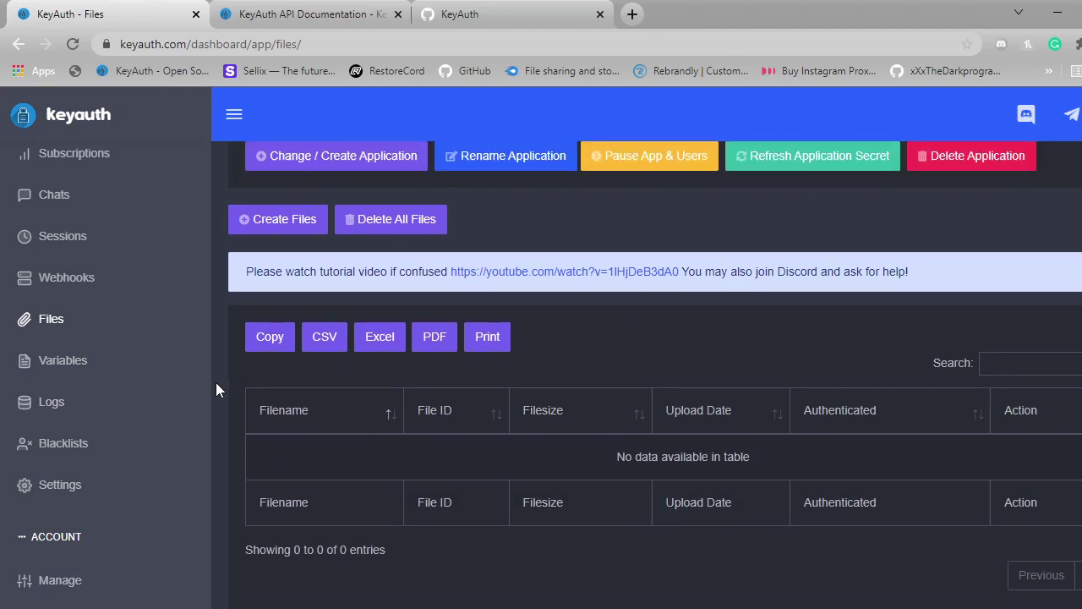
pyautogui.scroll(2, 216, 390)
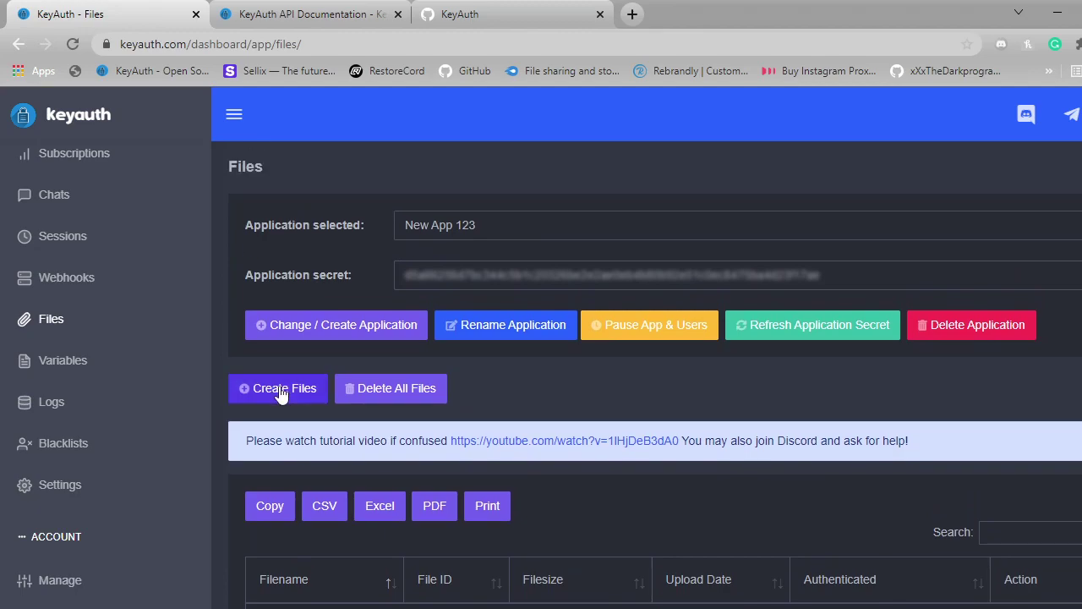
pyautogui.click(282, 392)
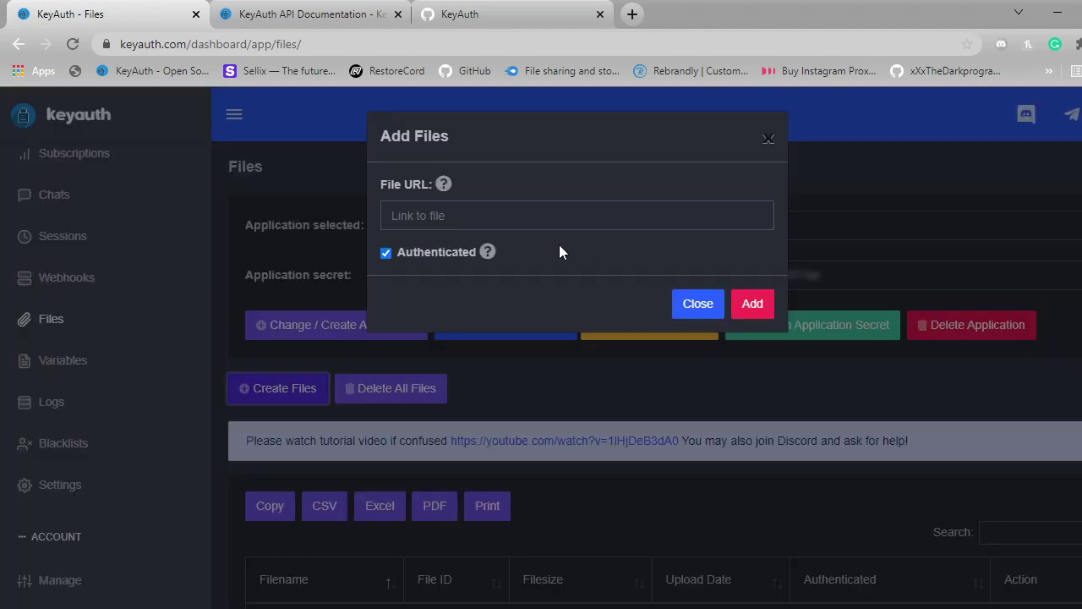
pyautogui.moveTo(443, 183)
pyautogui.click(507, 216)
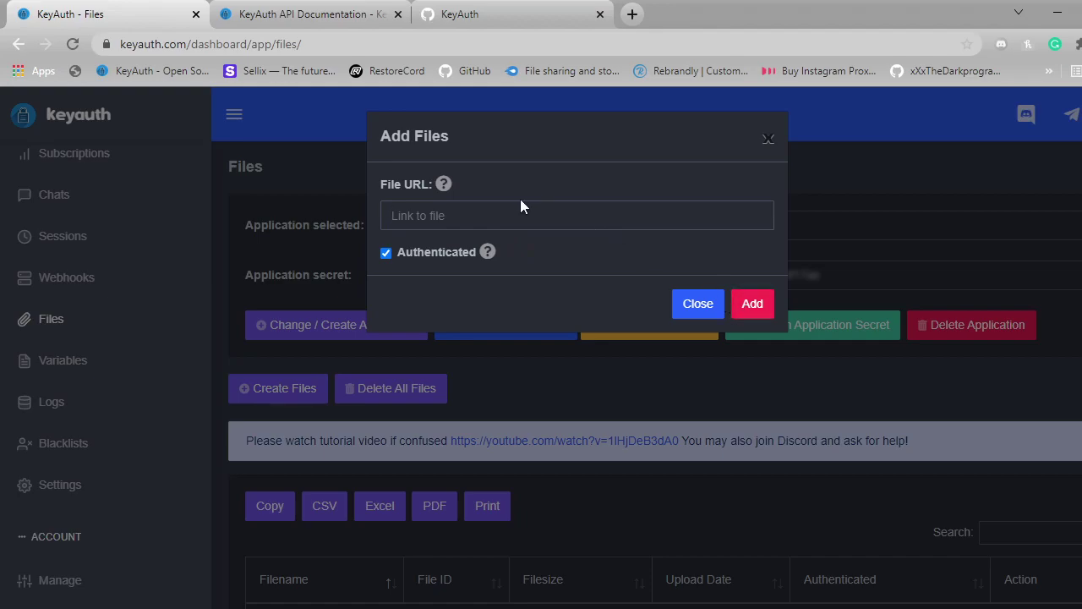
pyautogui.write('https://google.com')
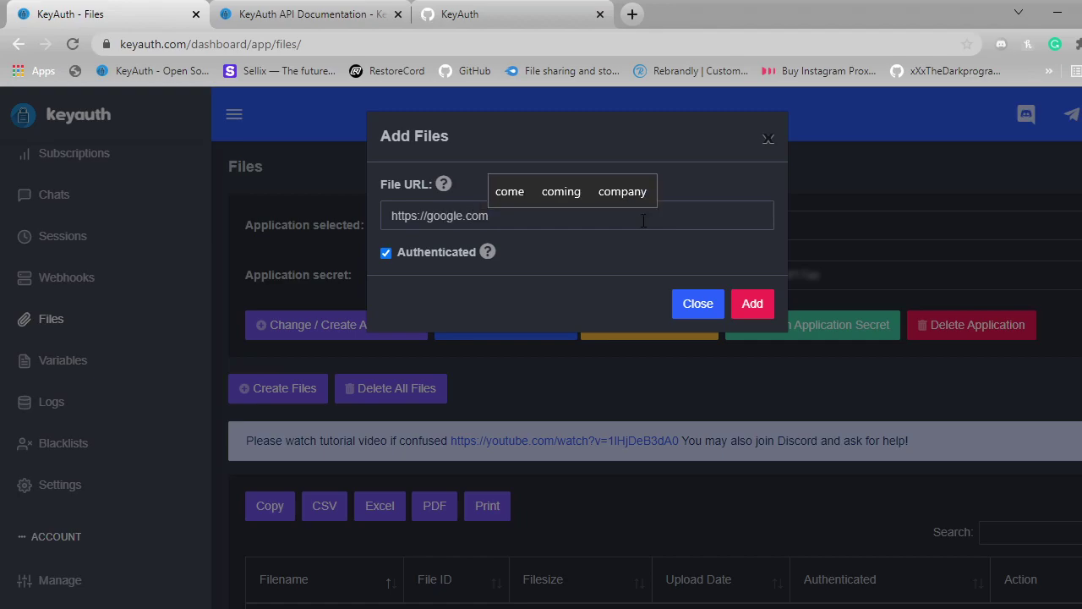
pyautogui.click(765, 303)
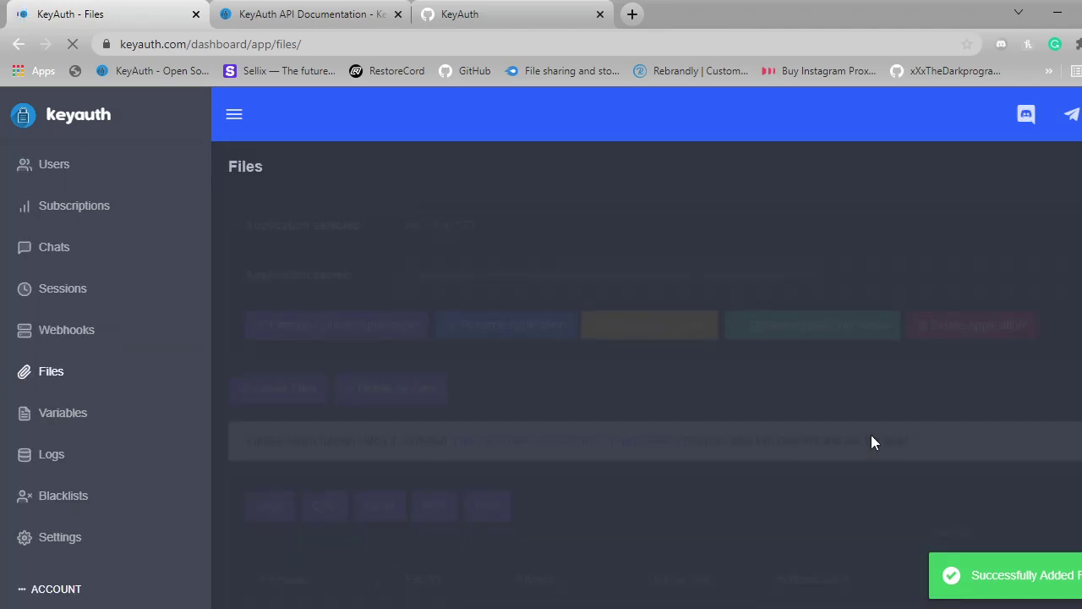
pyautogui.scroll(-1, 740, 490)
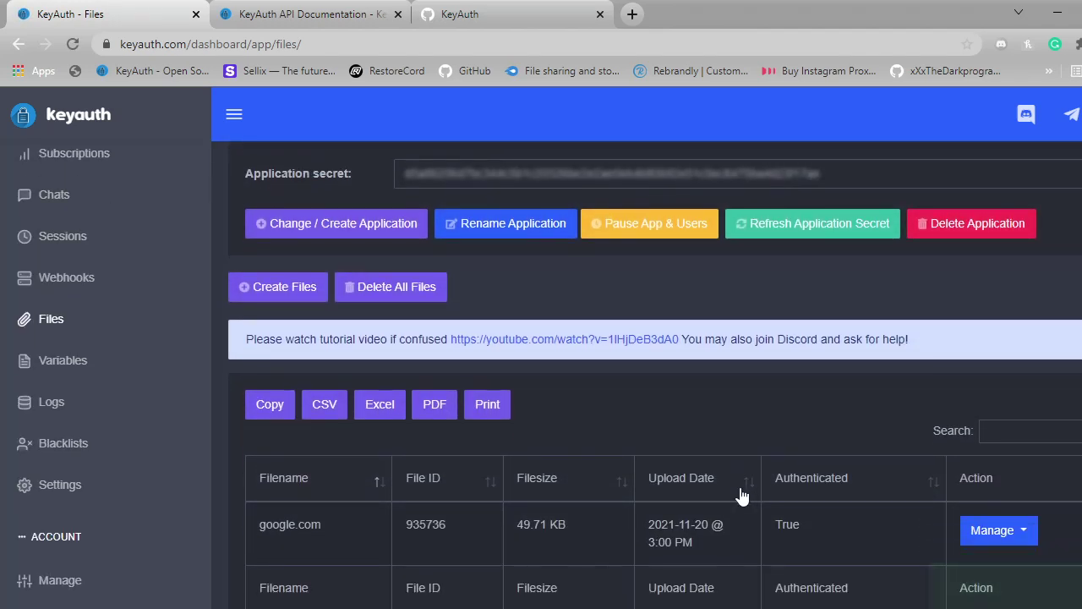
pyautogui.scroll(-2, 742, 495)
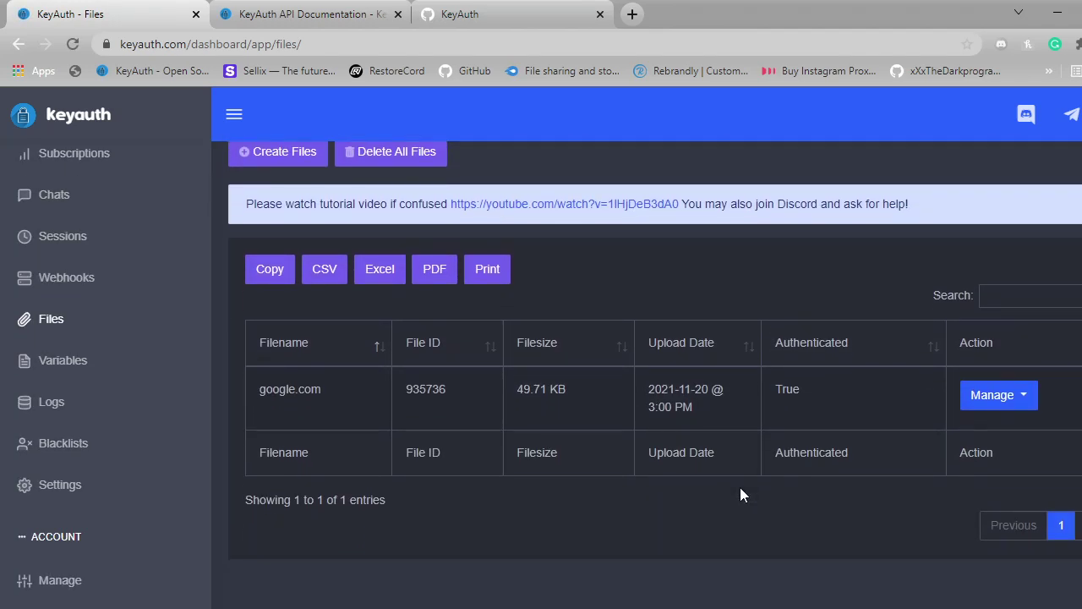
# Highlight the google.com entry's file ID in the files table and go to the application's Variables page
pyautogui.scroll(1, 741, 494)
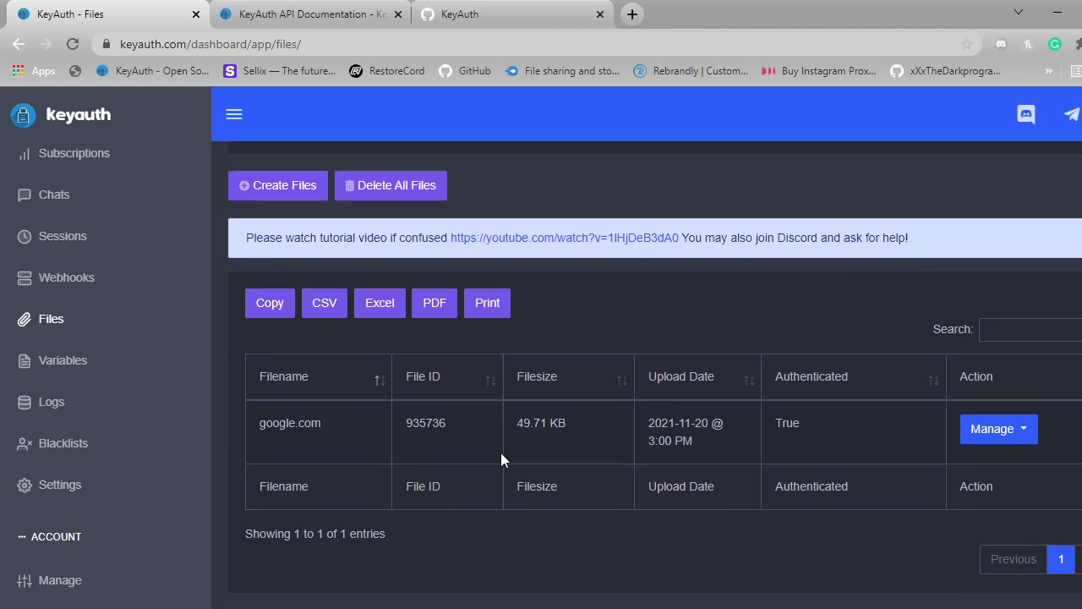
pyautogui.doubleClick(427, 425)
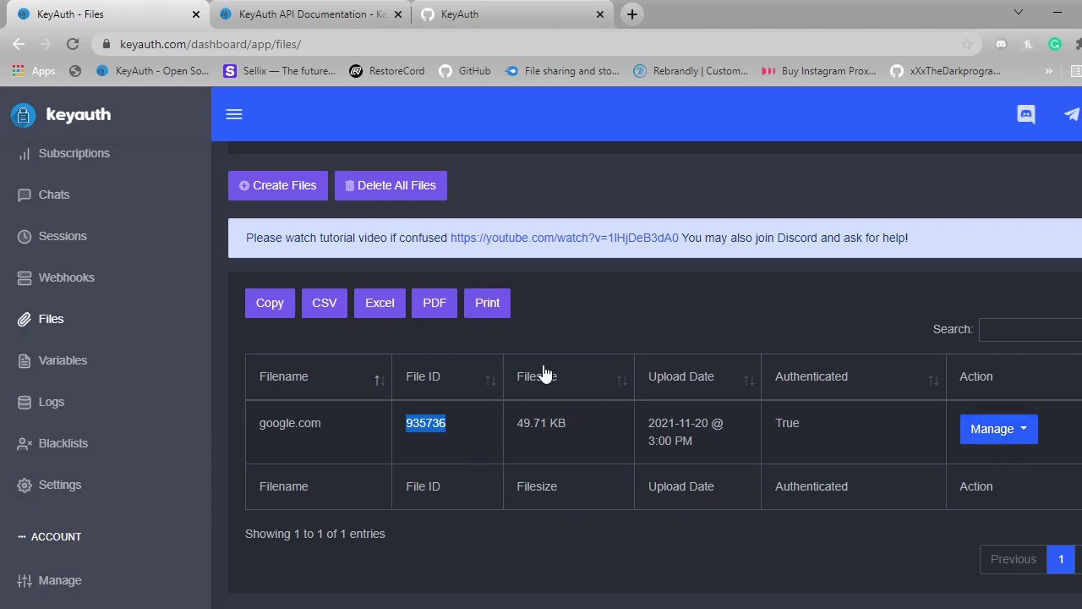
pyautogui.click(52, 367)
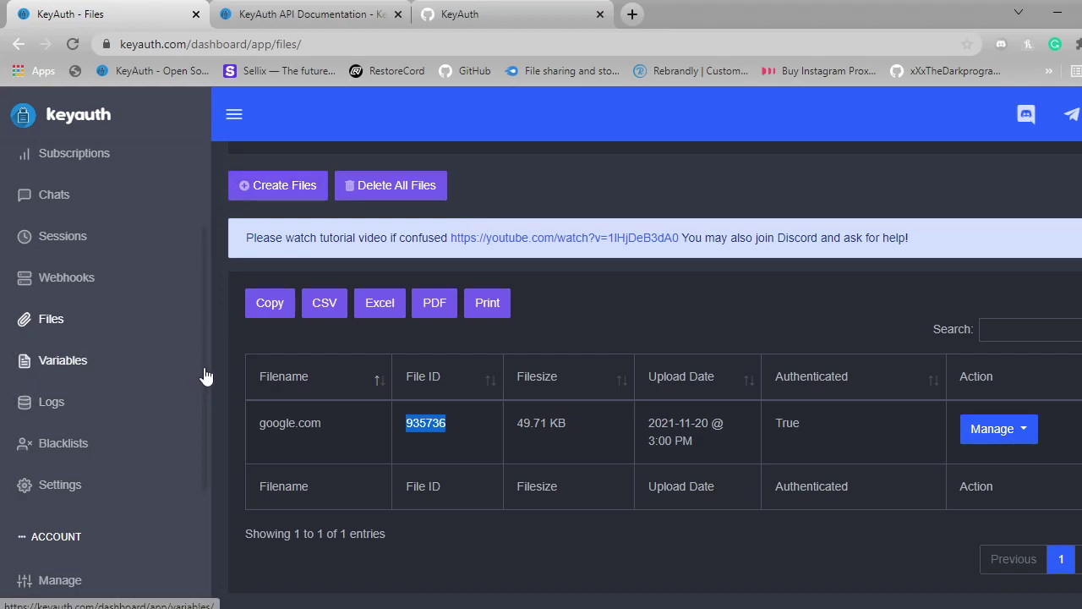
pyautogui.click(175, 363)
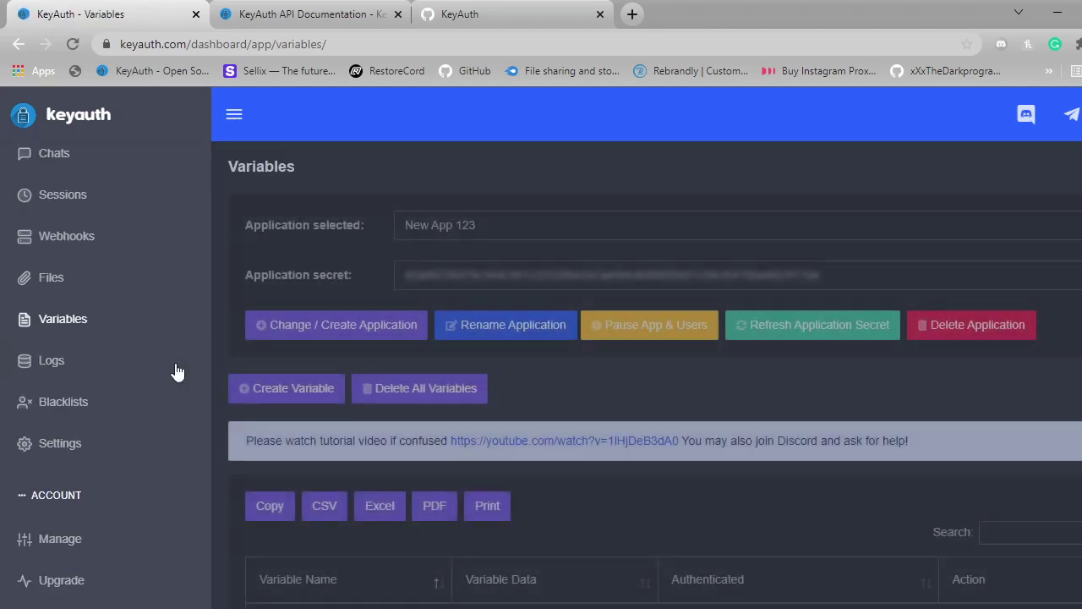
# Inspect the Add Variables form's name, data and authenticated fields, closing it without adding a variable
pyautogui.click(259, 393)
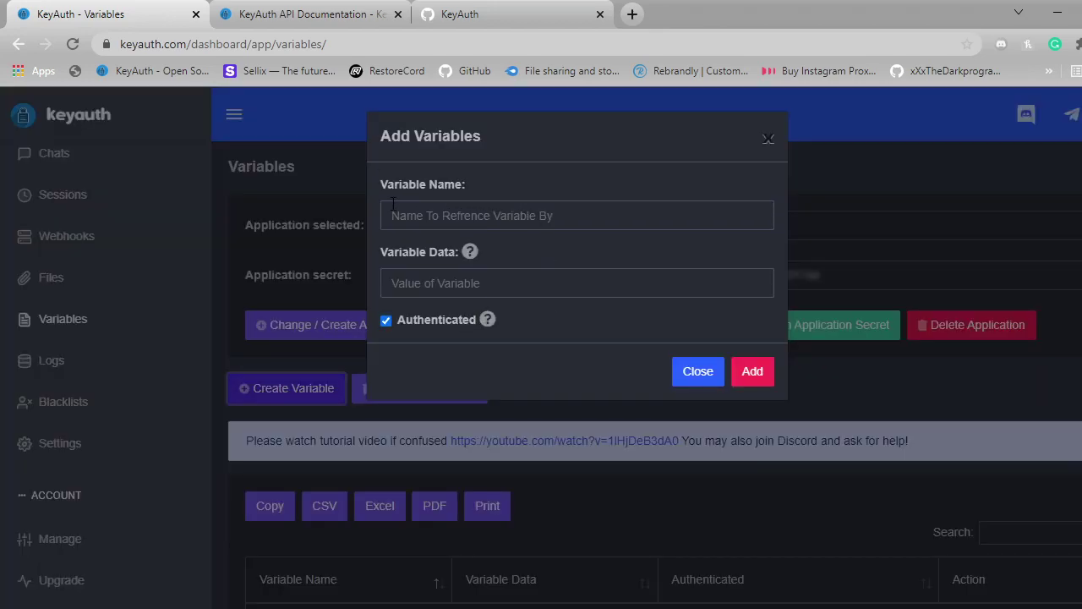
pyautogui.click(524, 214)
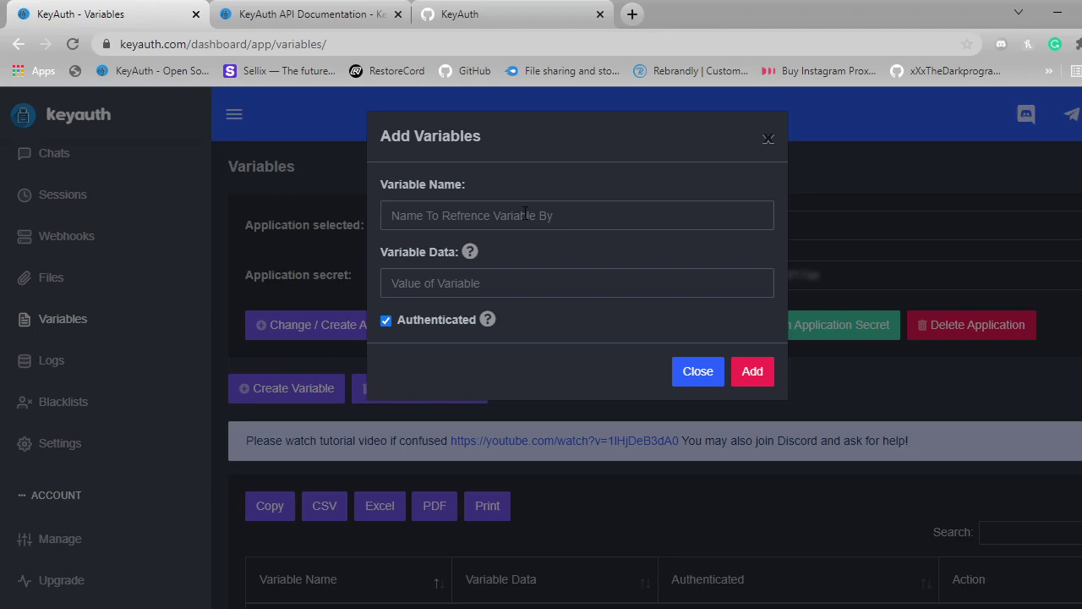
pyautogui.click(462, 277)
pyautogui.click(698, 371)
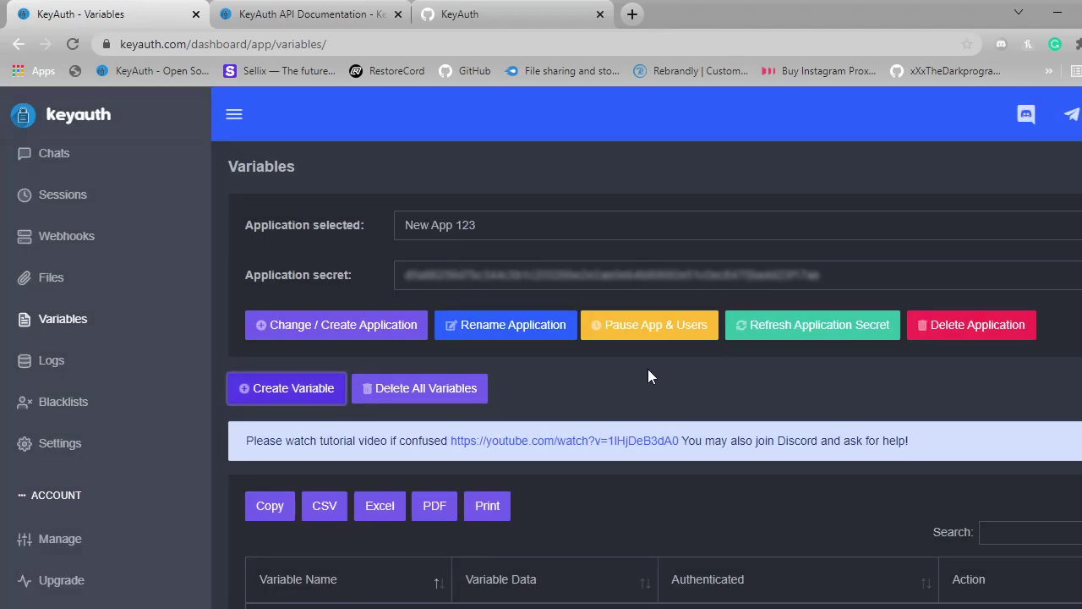
# Review the table on the application's Logs page, followed by the table on its Blacklists page
pyautogui.click(118, 374)
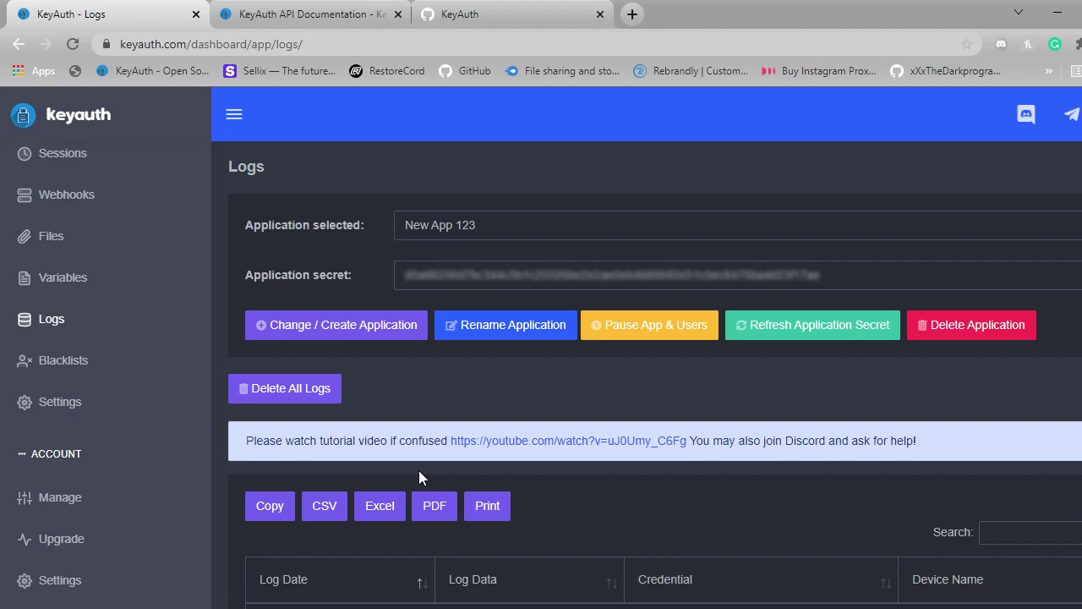
pyautogui.scroll(-1, 420, 475)
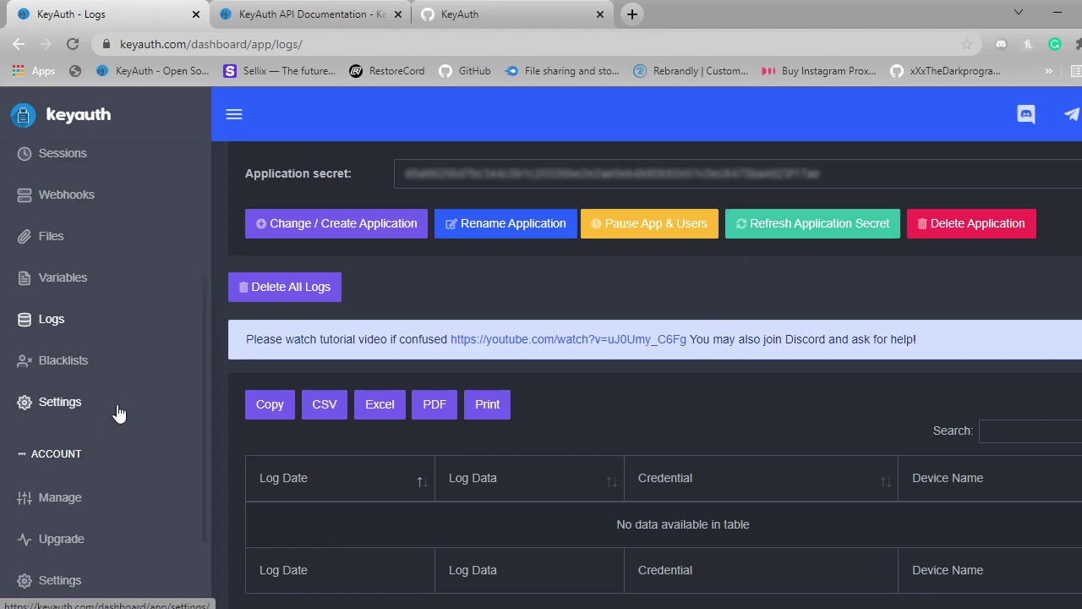
pyautogui.click(99, 360)
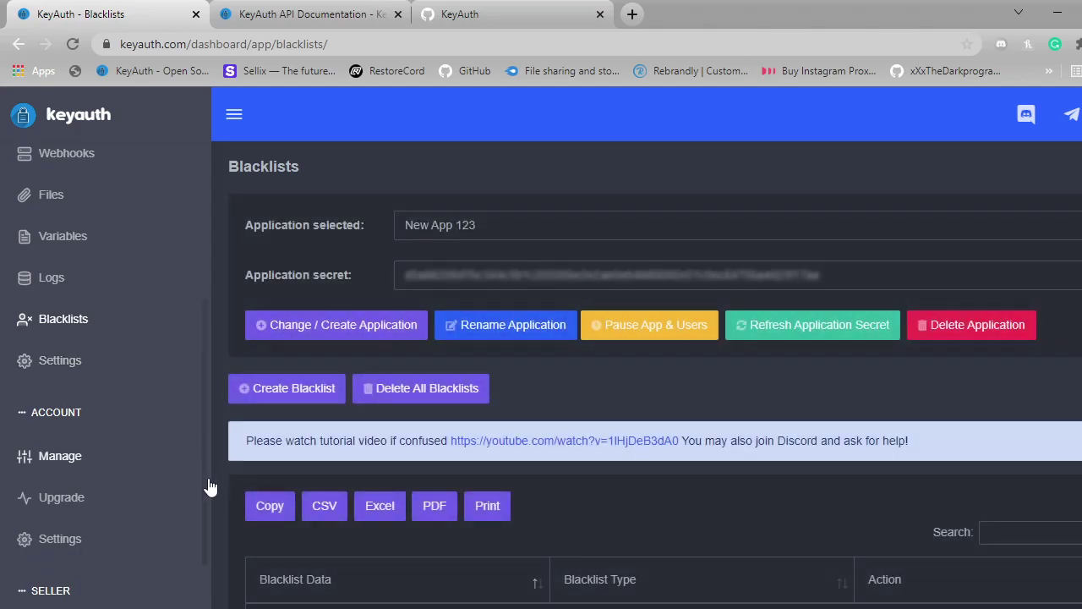
pyautogui.scroll(-1, 219, 499)
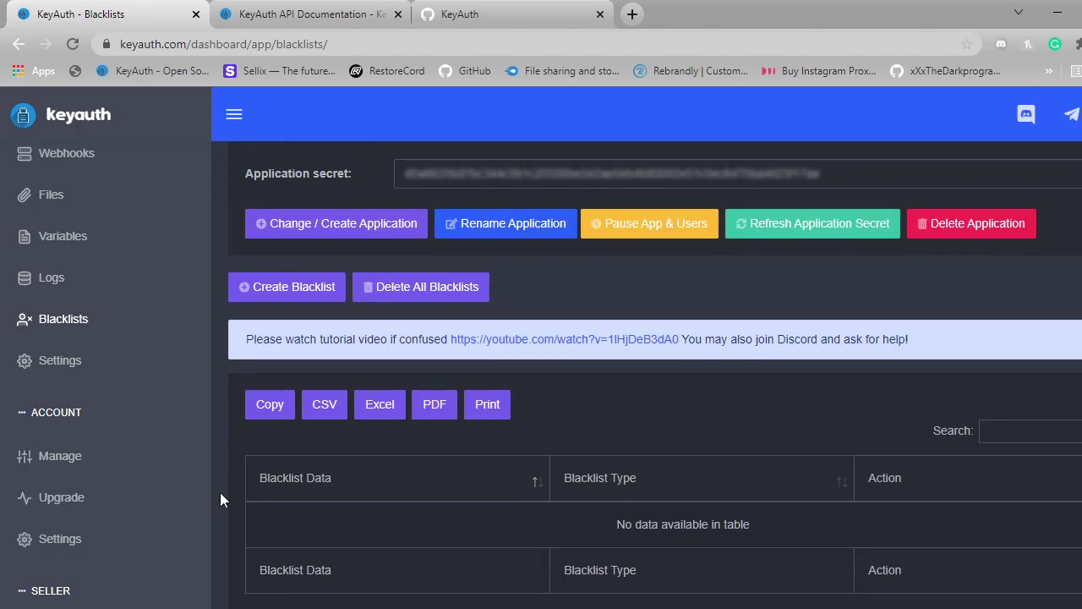
# Inspect the Add Blacklist form and its IP Address and Hardware ID types, closing it without adding a blacklist
pyautogui.click(262, 301)
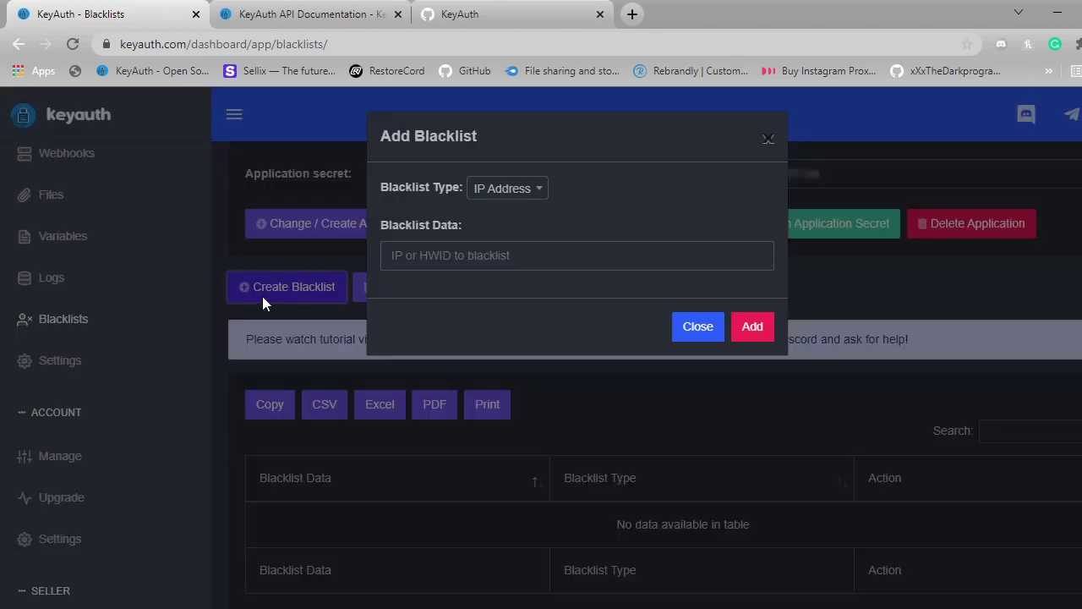
pyautogui.click(539, 190)
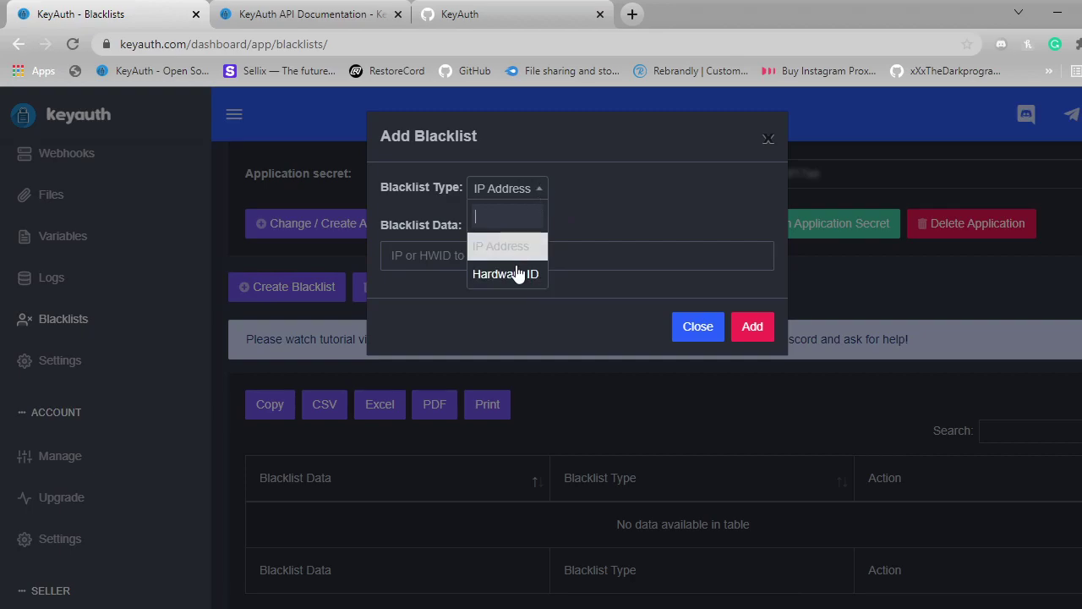
pyautogui.click(660, 173)
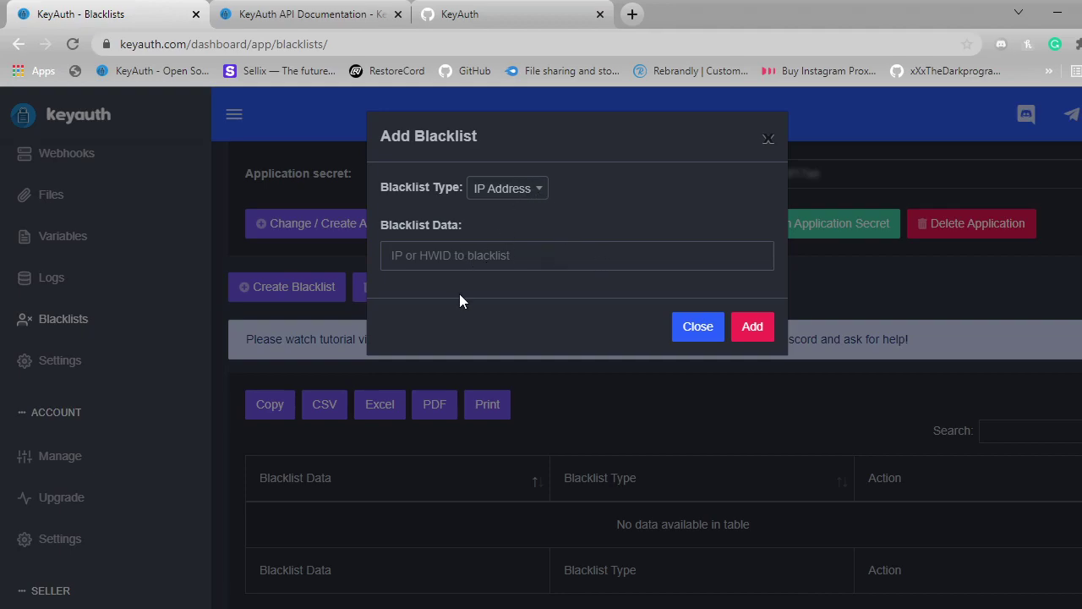
pyautogui.click(768, 137)
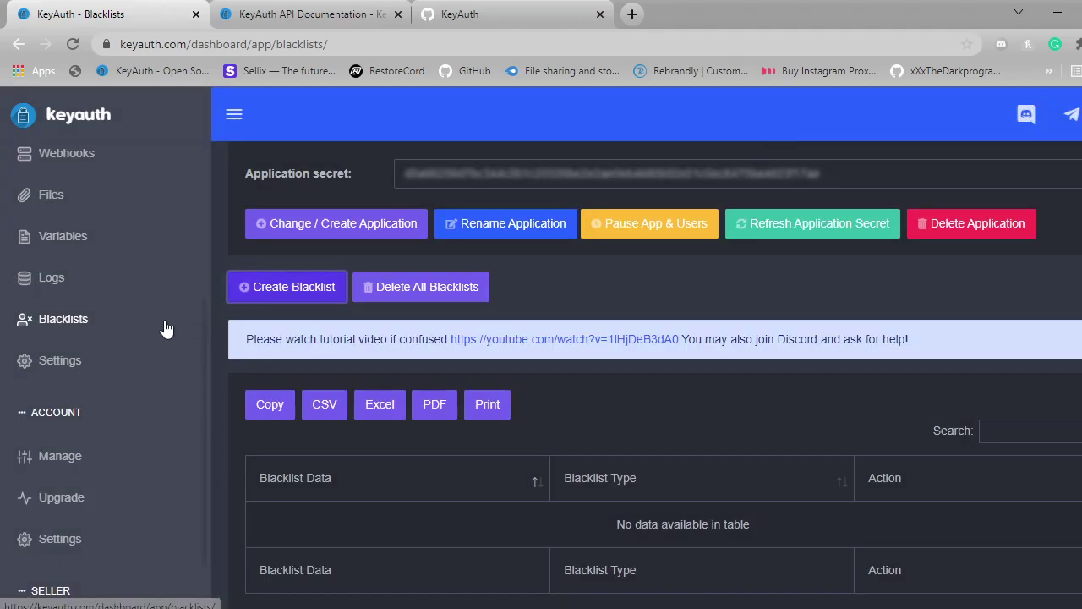
# Go to the application's Settings page and view the Status options without changing the selection
pyautogui.click(89, 357)
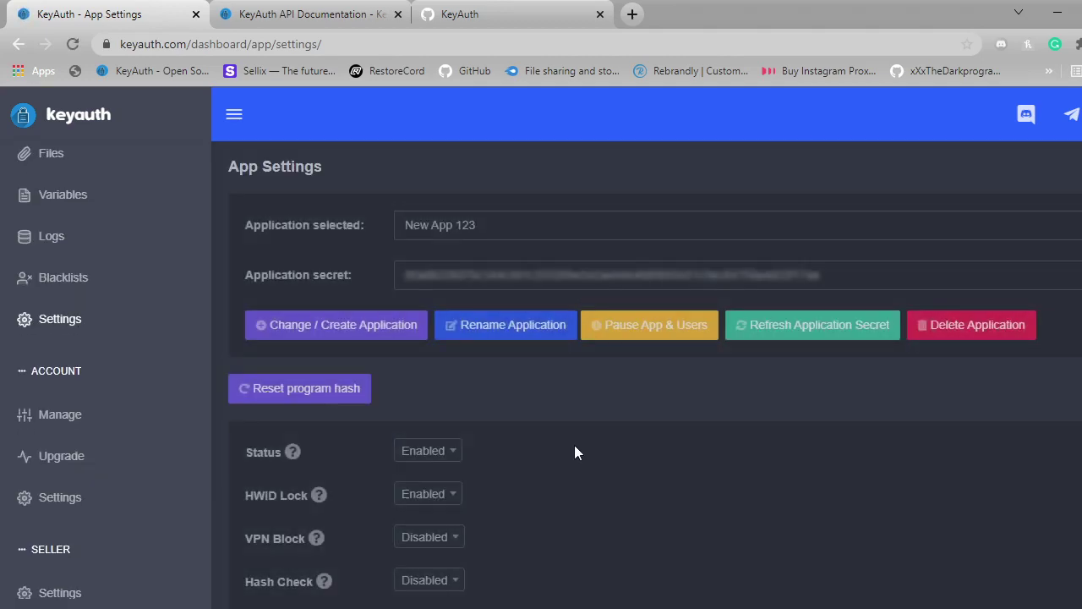
pyautogui.scroll(-3, 455, 409)
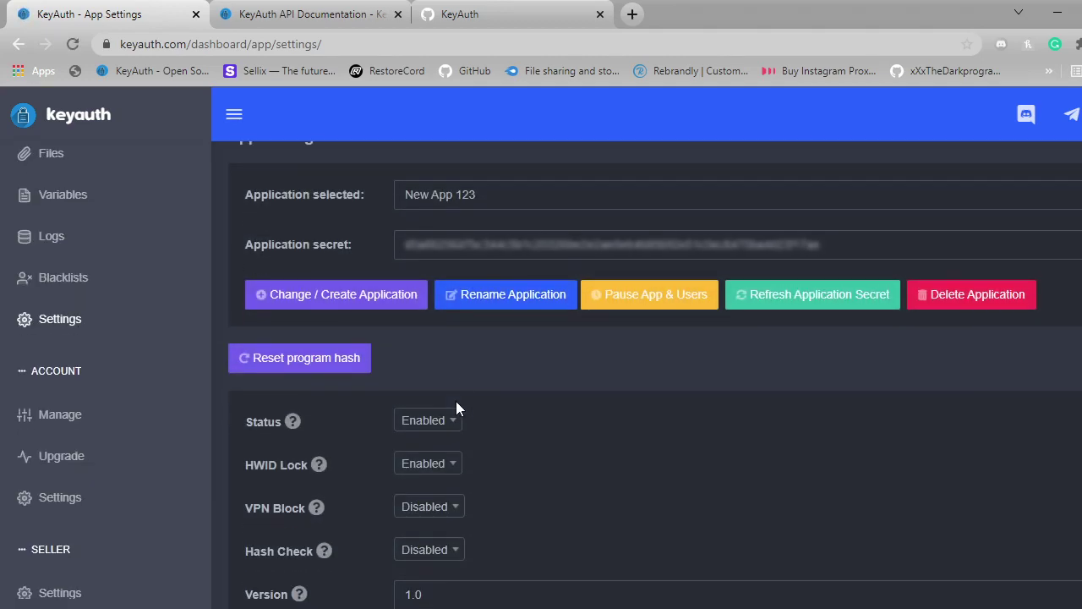
pyautogui.scroll(-1, 456, 409)
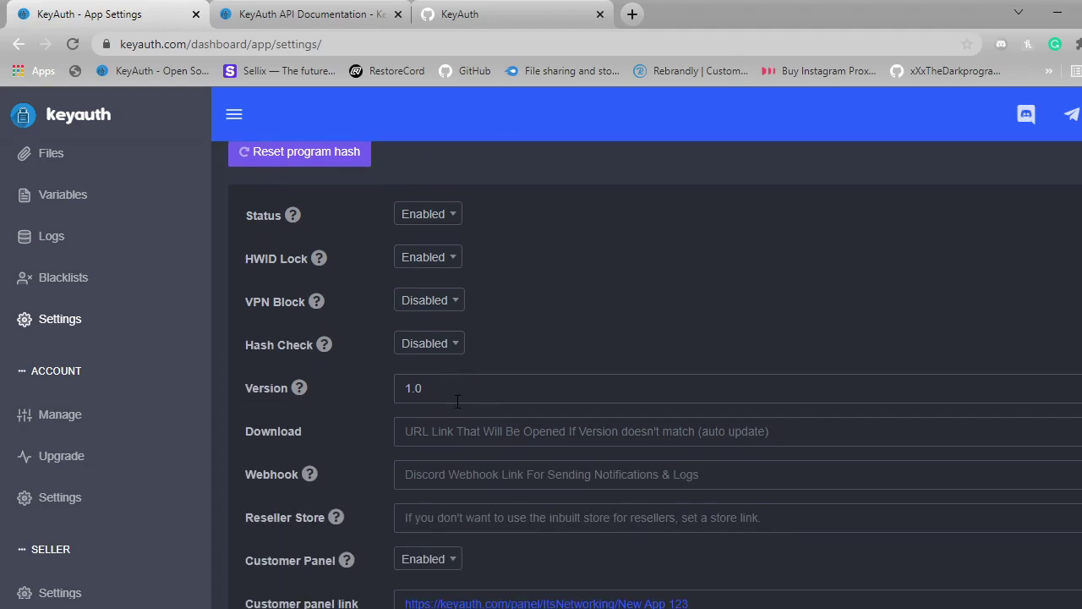
pyautogui.click(447, 188)
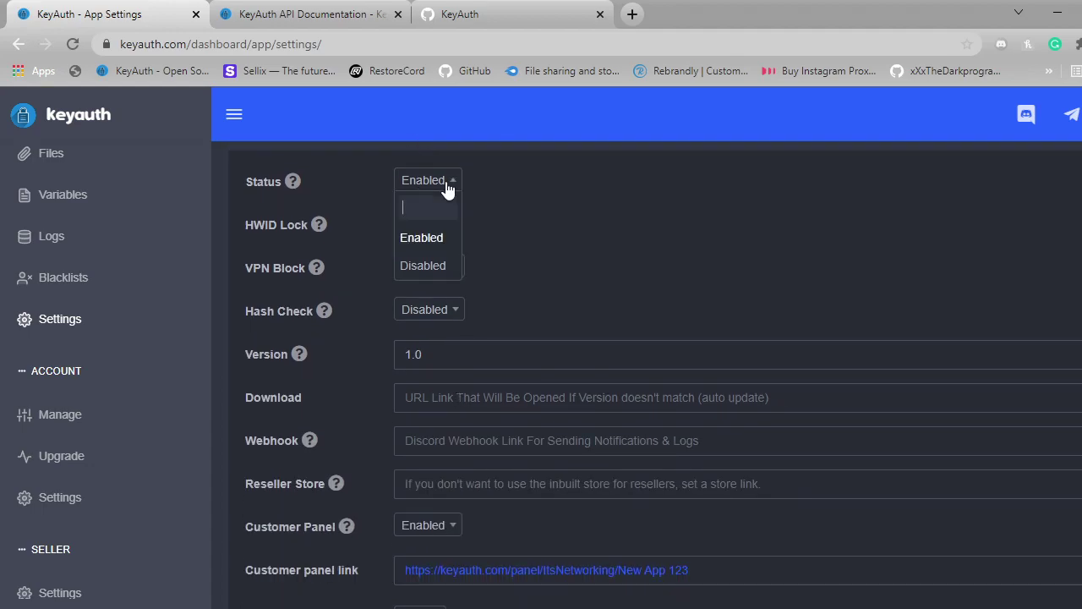
pyautogui.click(447, 188)
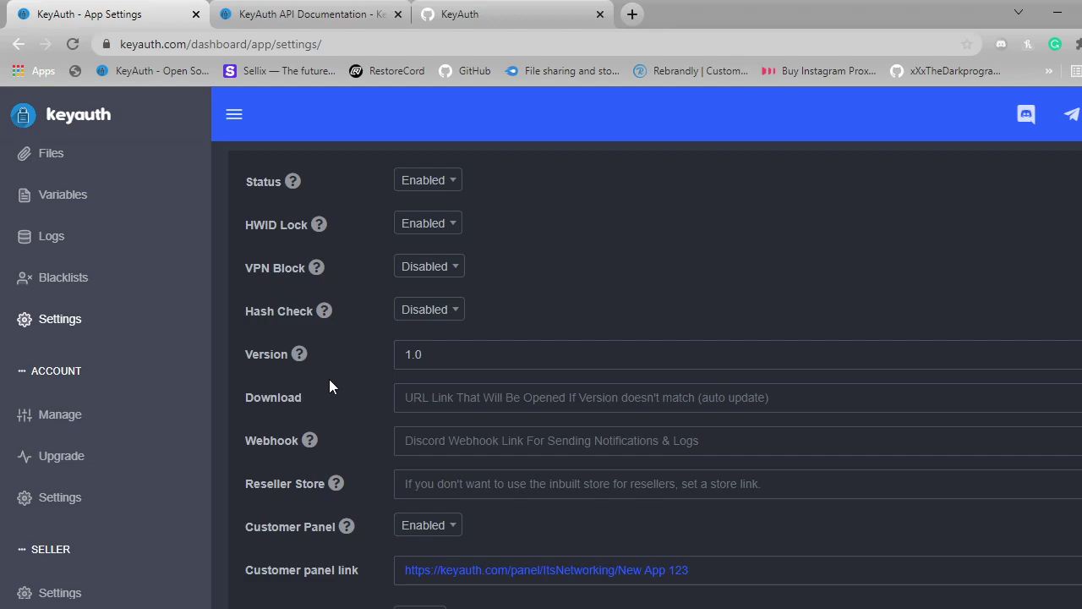
# Review the version, download, webhook and reseller store settings, and view the Customer Panel options without changing them
pyautogui.scroll(-2, 329, 385)
pyautogui.scroll(-1, 329, 386)
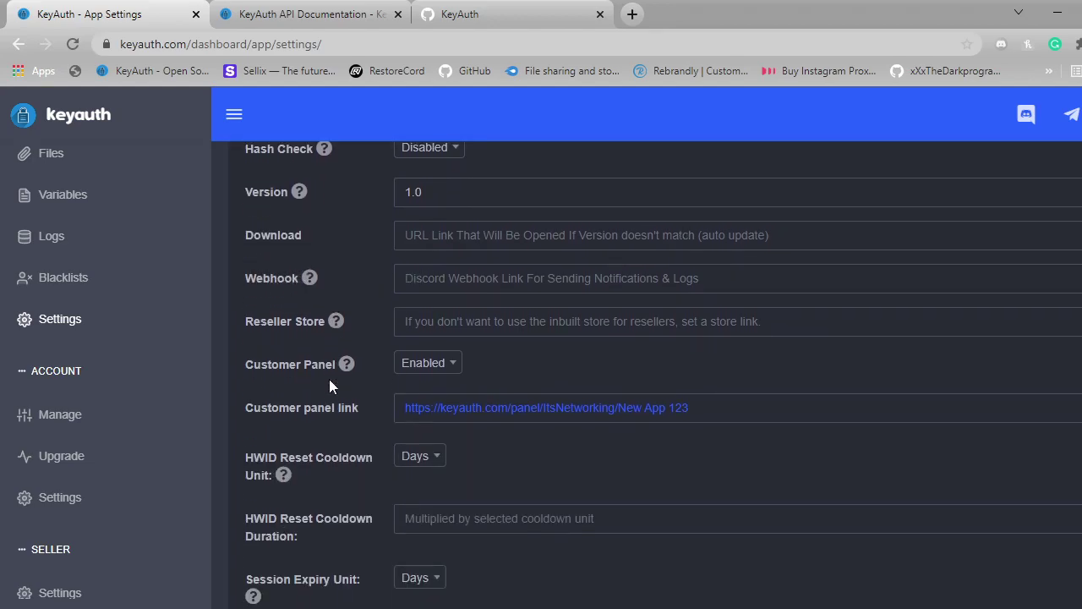
pyautogui.scroll(1, 329, 385)
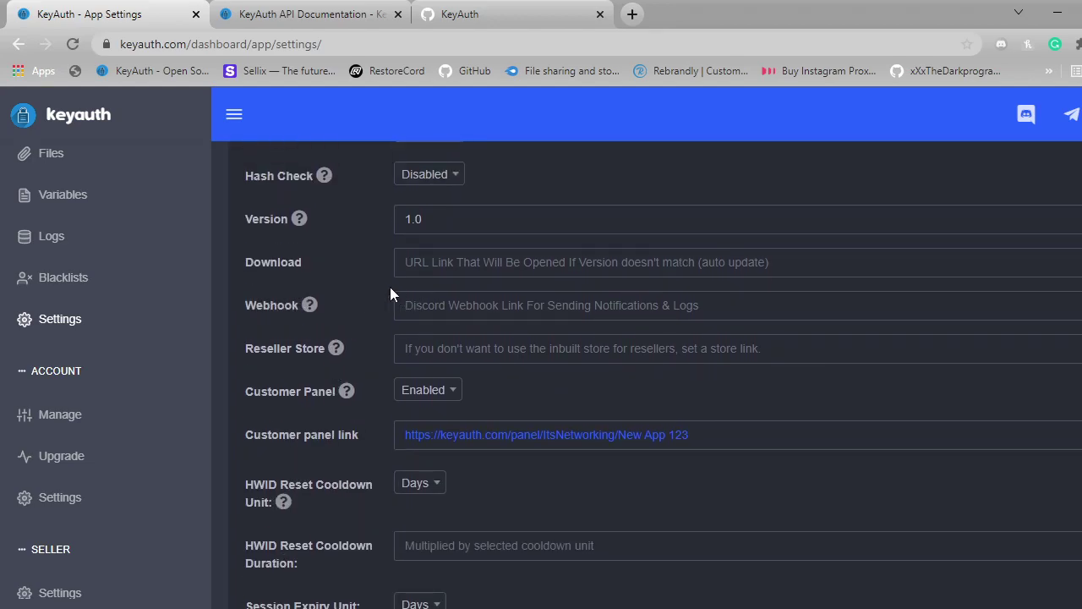
pyautogui.click(521, 233)
pyautogui.scroll(-1, 546, 387)
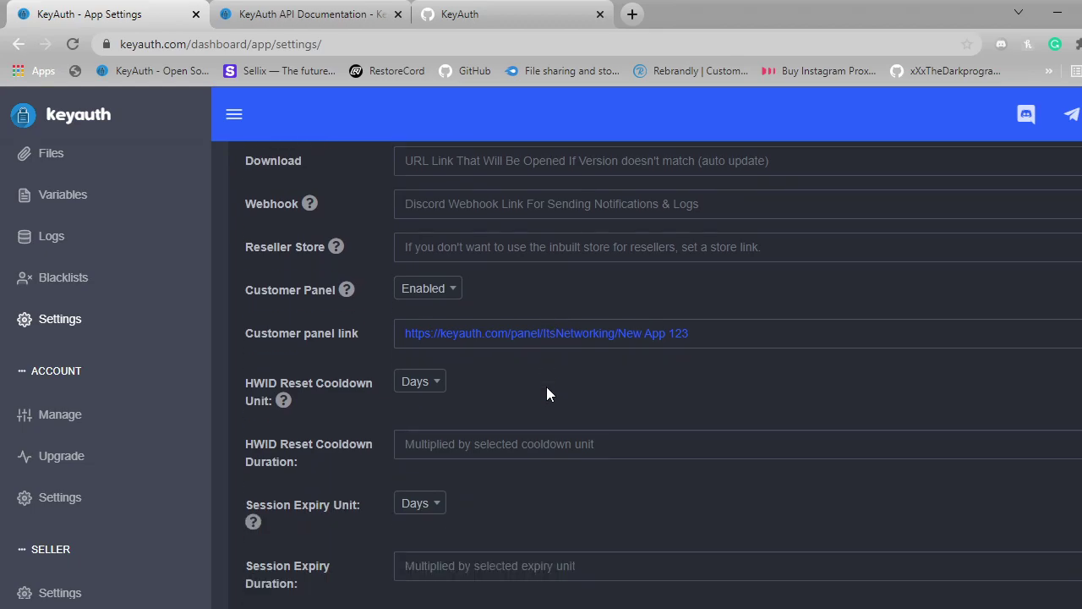
pyautogui.click(454, 289)
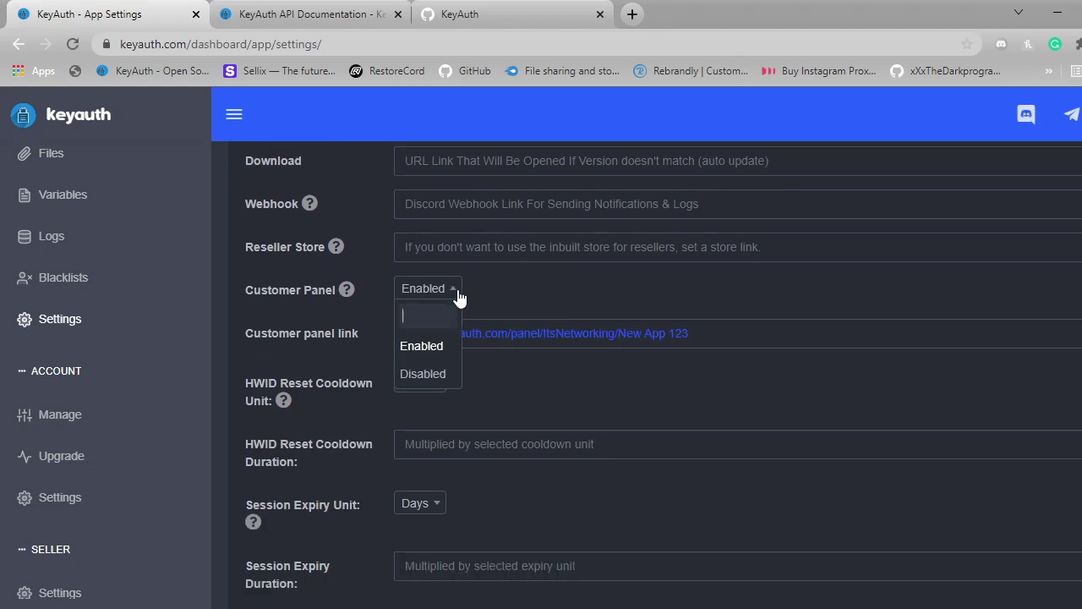
pyautogui.click(456, 292)
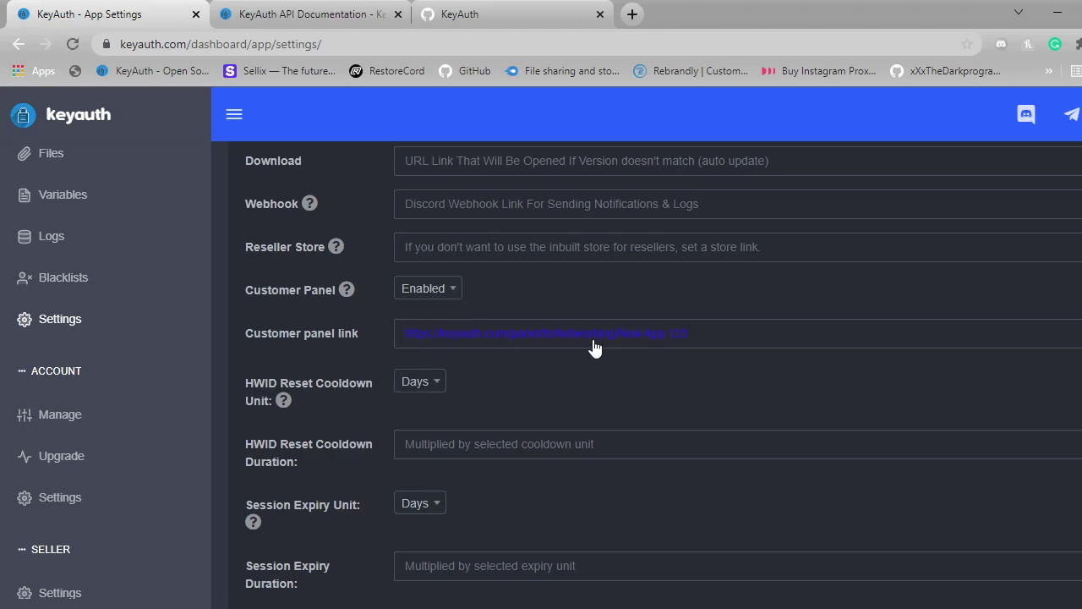
# Examine the HWID reset cooldown, session expiry and custom message settings, highlighting the App Disabled message text
pyautogui.scroll(-2, 522, 384)
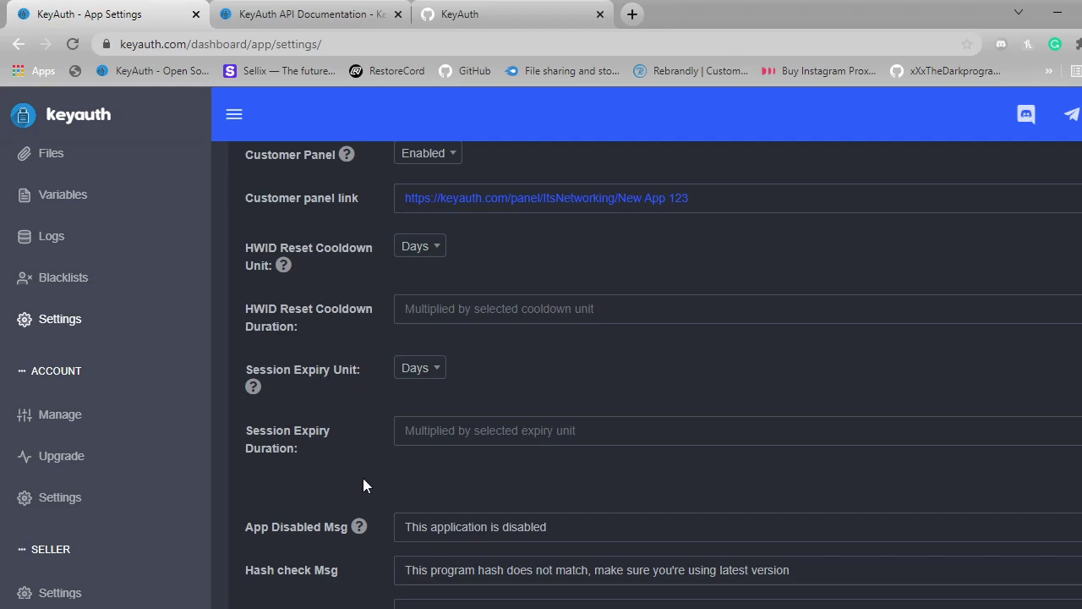
pyautogui.scroll(-2, 363, 484)
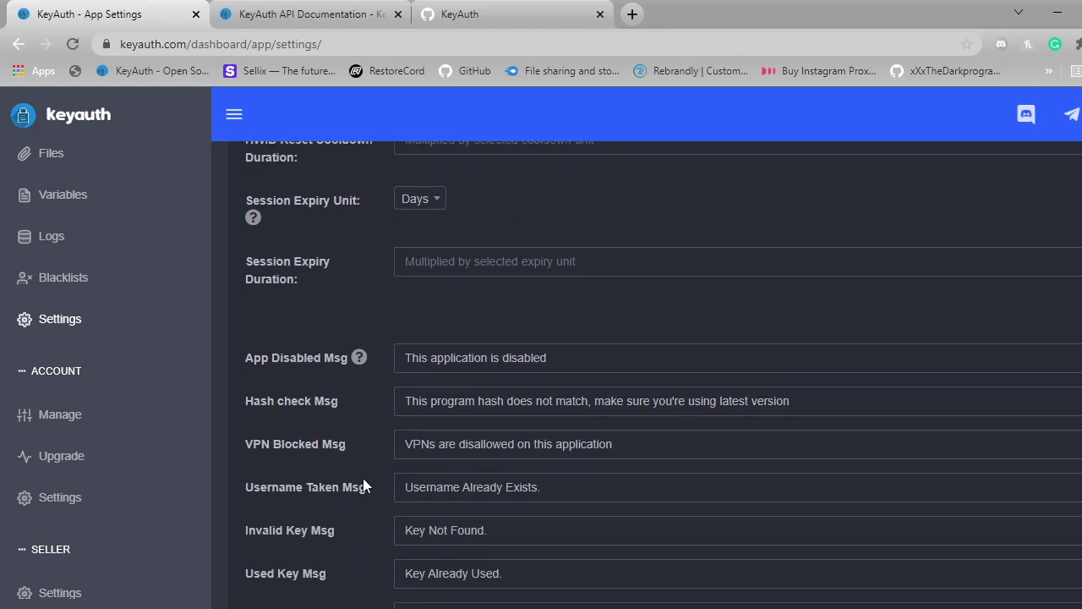
pyautogui.scroll(-1, 364, 485)
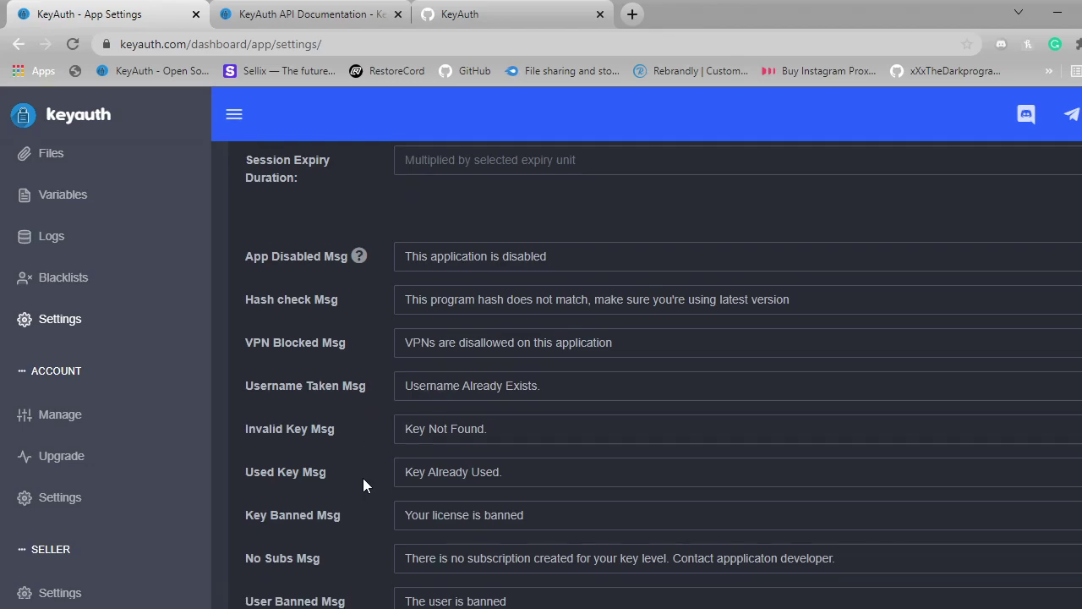
pyautogui.scroll(-1, 363, 484)
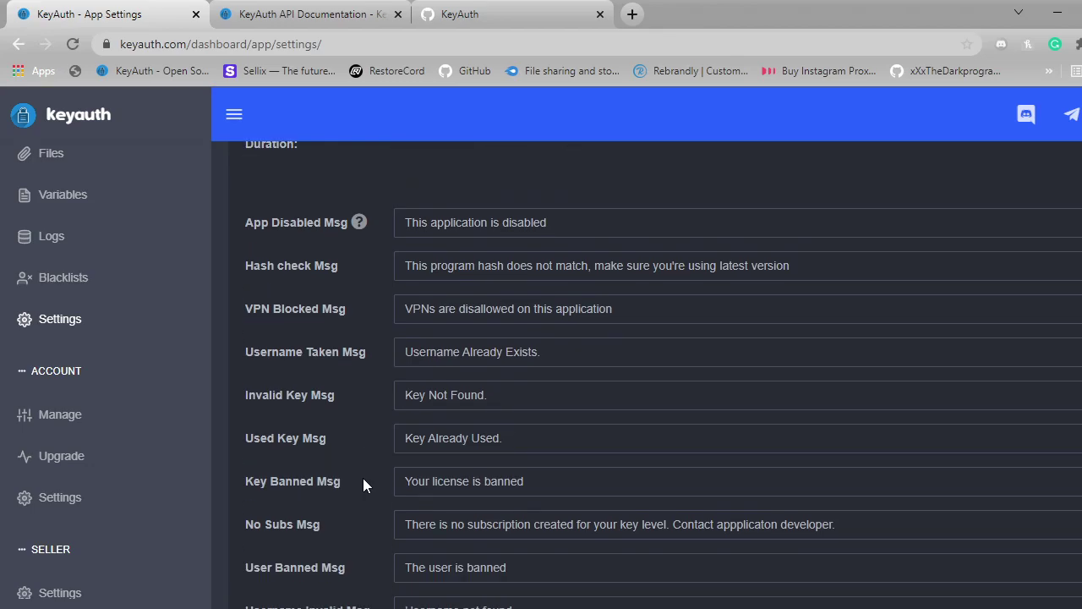
pyautogui.scroll(-1, 363, 483)
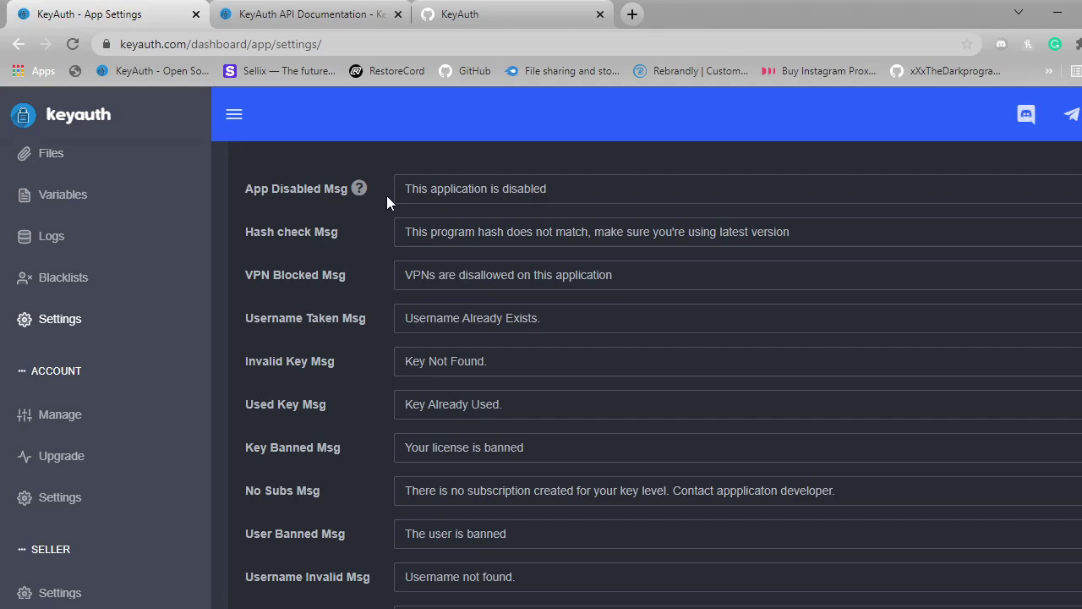
pyautogui.moveTo(412, 189); pyautogui.dragTo(319, 187)
pyautogui.click(648, 187)
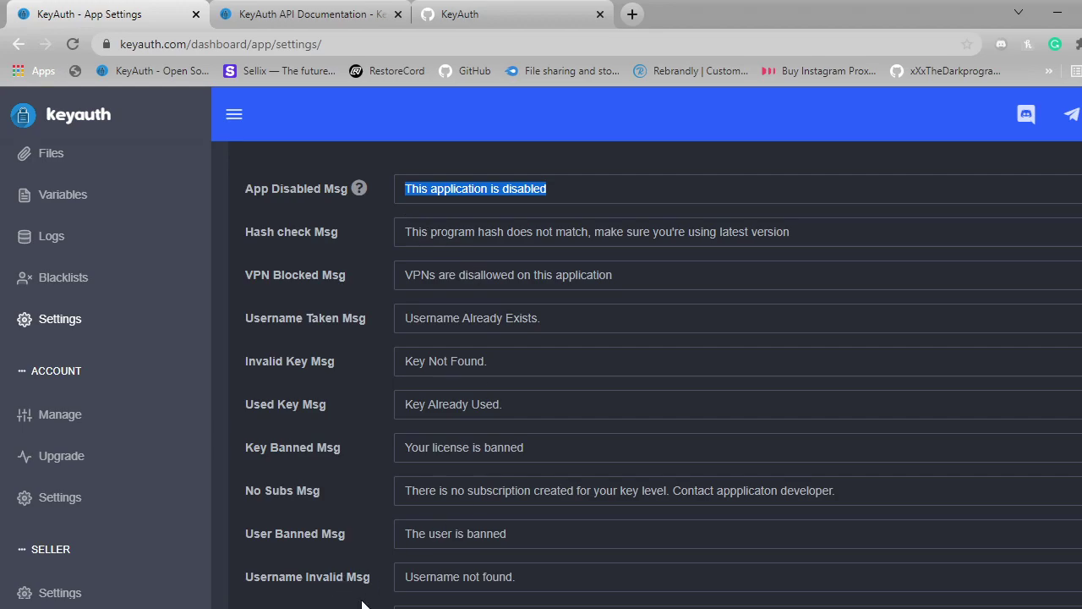
pyautogui.click(346, 386)
# Review the remaining custom message fields, the reseller webhook link, and the Shoppy and Sellix webhook secret and product ID settings
pyautogui.scroll(-1, 346, 386)
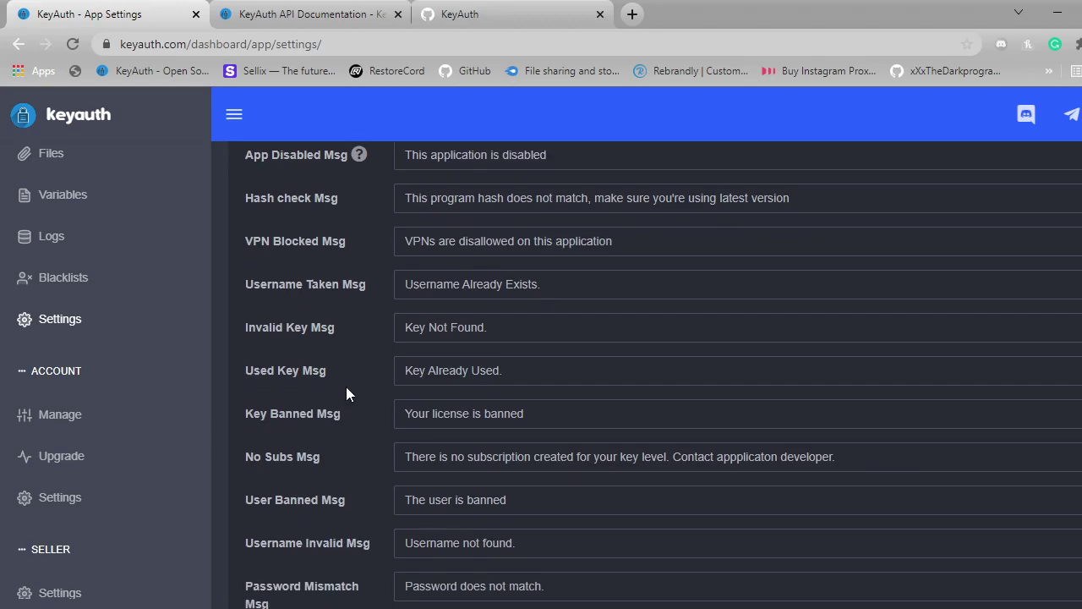
pyautogui.scroll(-3, 345, 387)
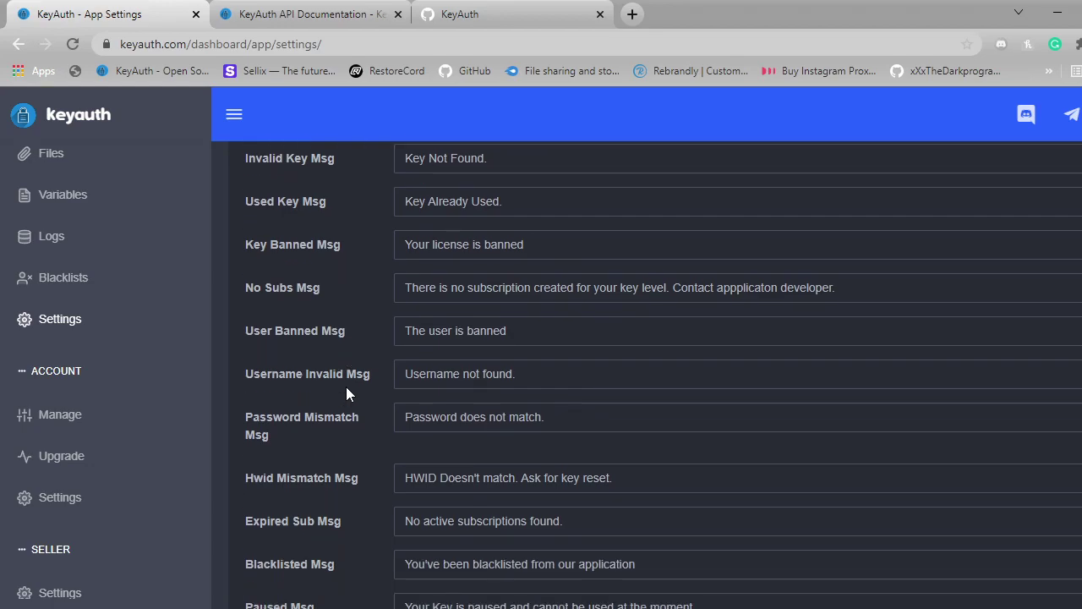
pyautogui.scroll(-3, 346, 390)
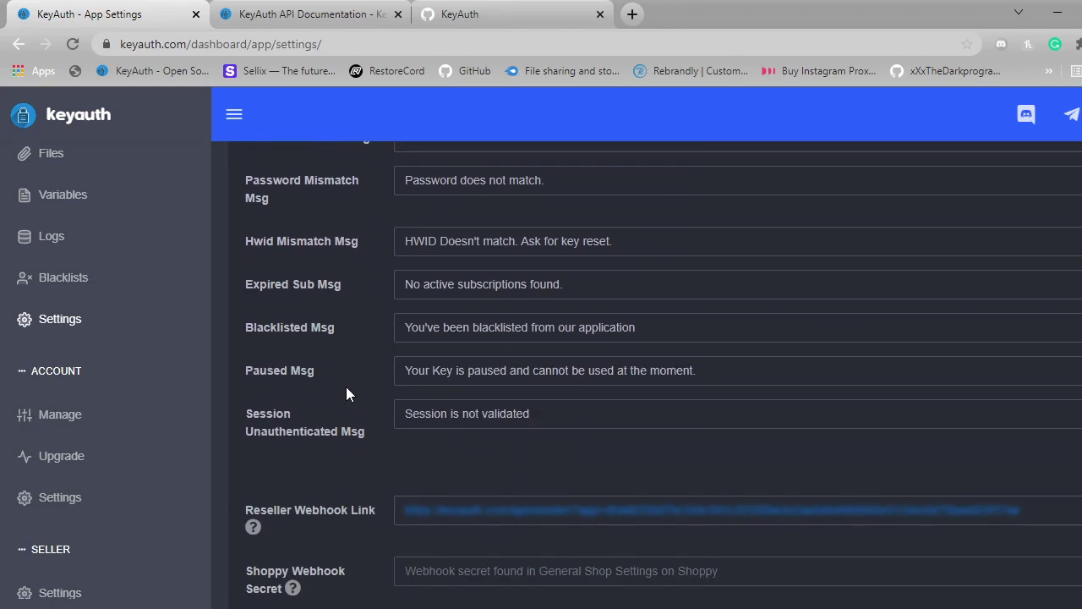
pyautogui.scroll(-3, 346, 389)
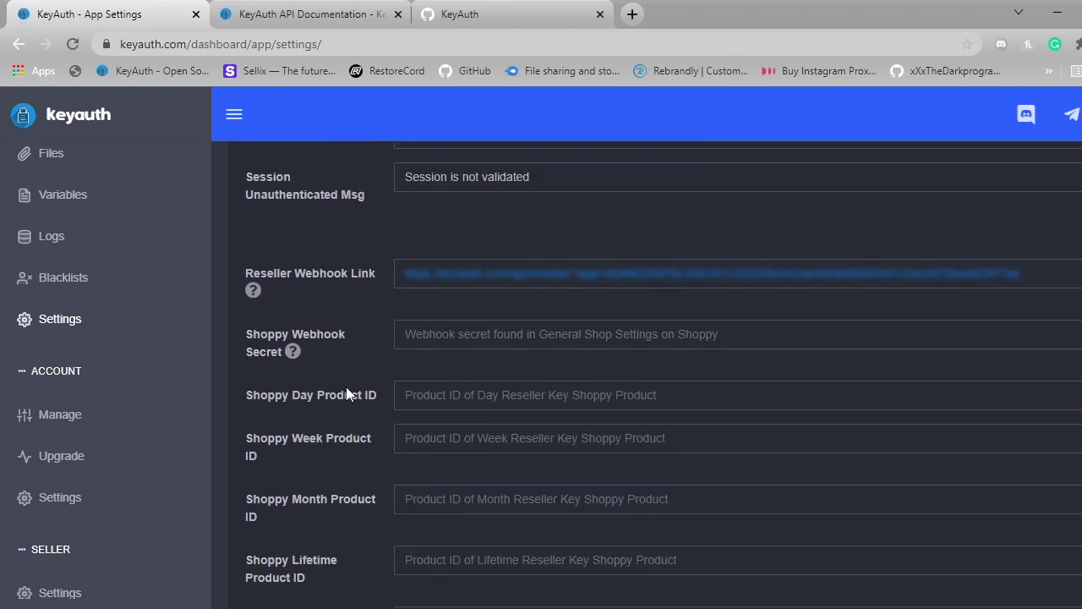
pyautogui.scroll(-1, 346, 394)
pyautogui.scroll(-1, 345, 394)
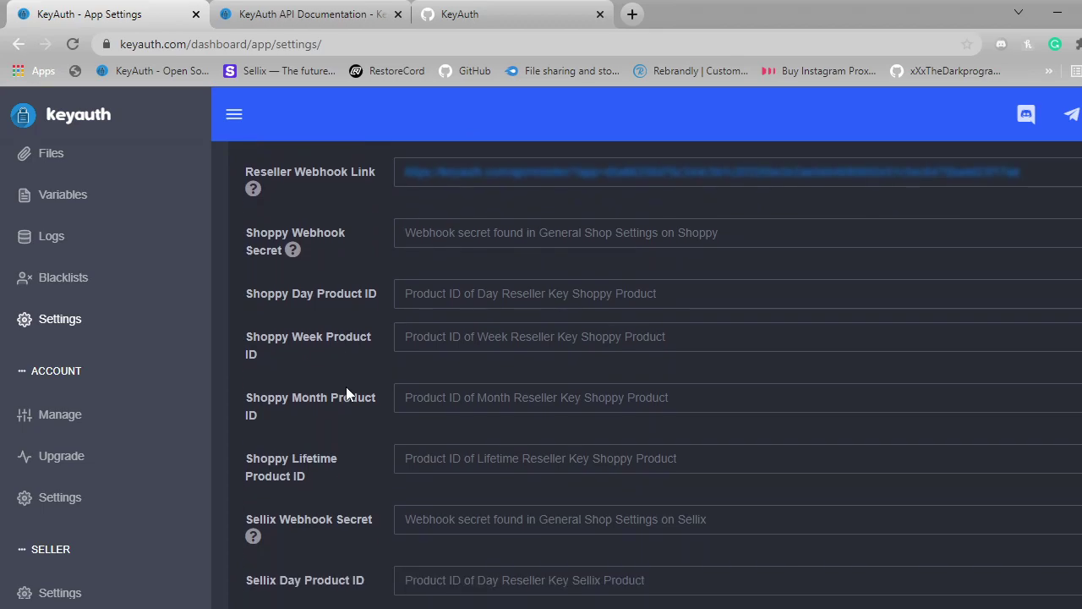
pyautogui.scroll(-1, 345, 394)
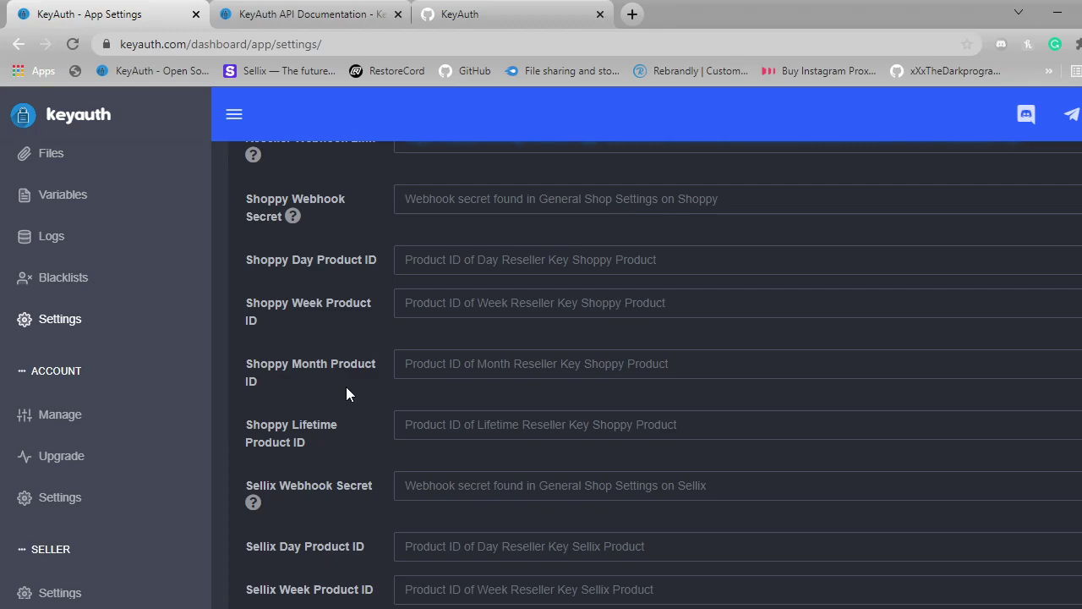
pyautogui.scroll(-3, 346, 394)
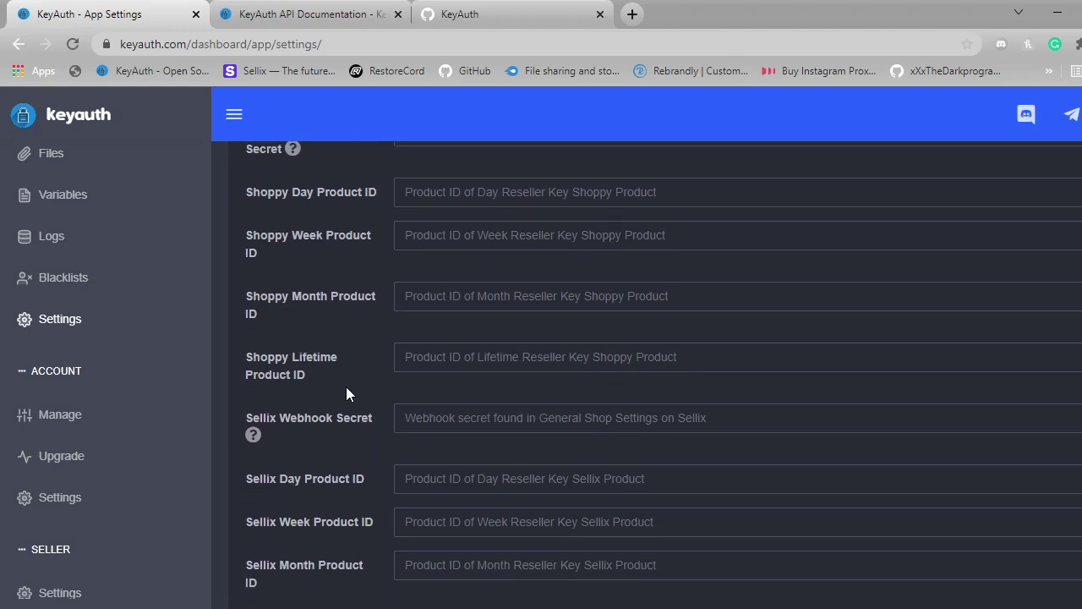
pyautogui.scroll(-3, 346, 388)
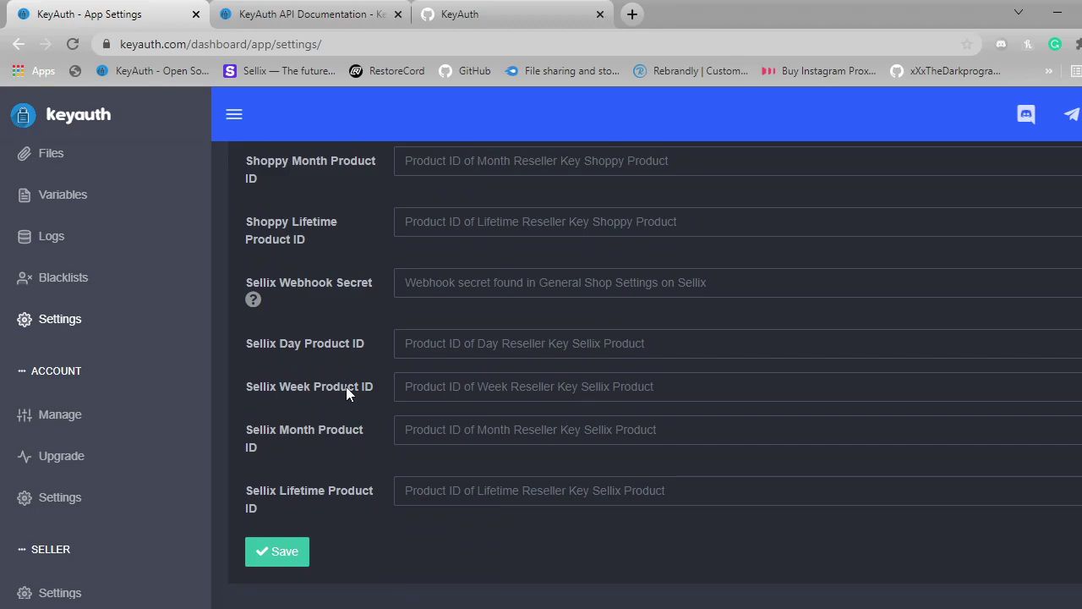
# Inspect the Add Accounts form and its Account Role options on the Manage Accounts page, closing it without adding an account
pyautogui.click(140, 414)
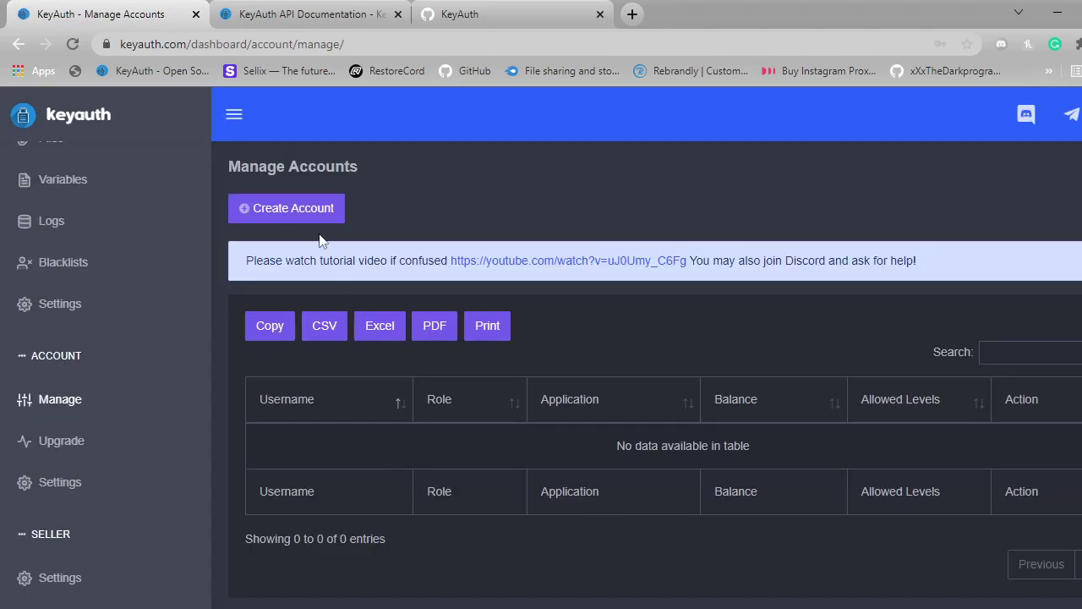
pyautogui.click(303, 217)
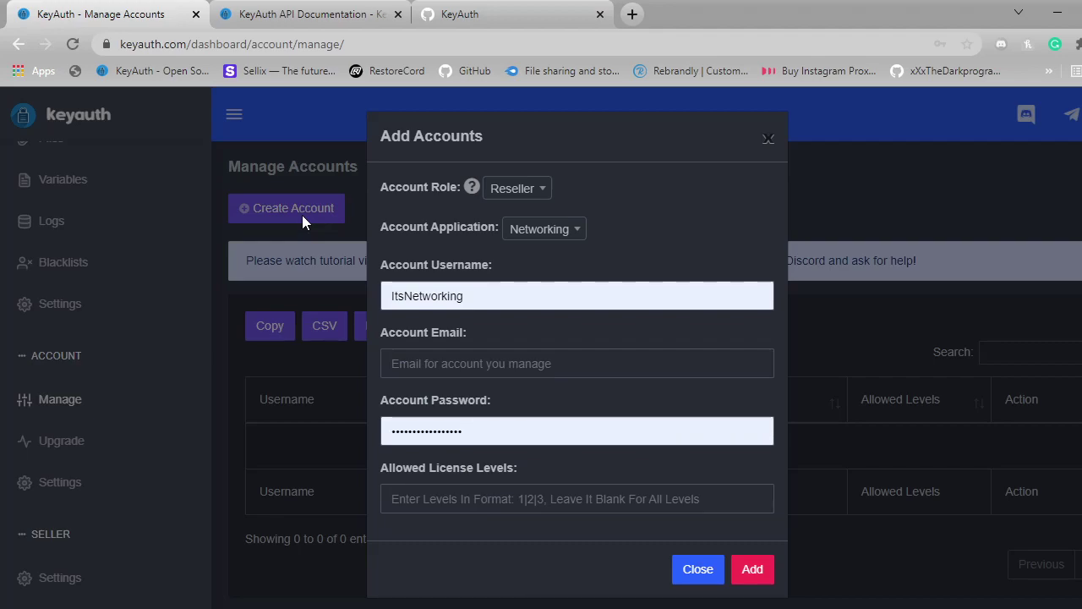
pyautogui.click(522, 195)
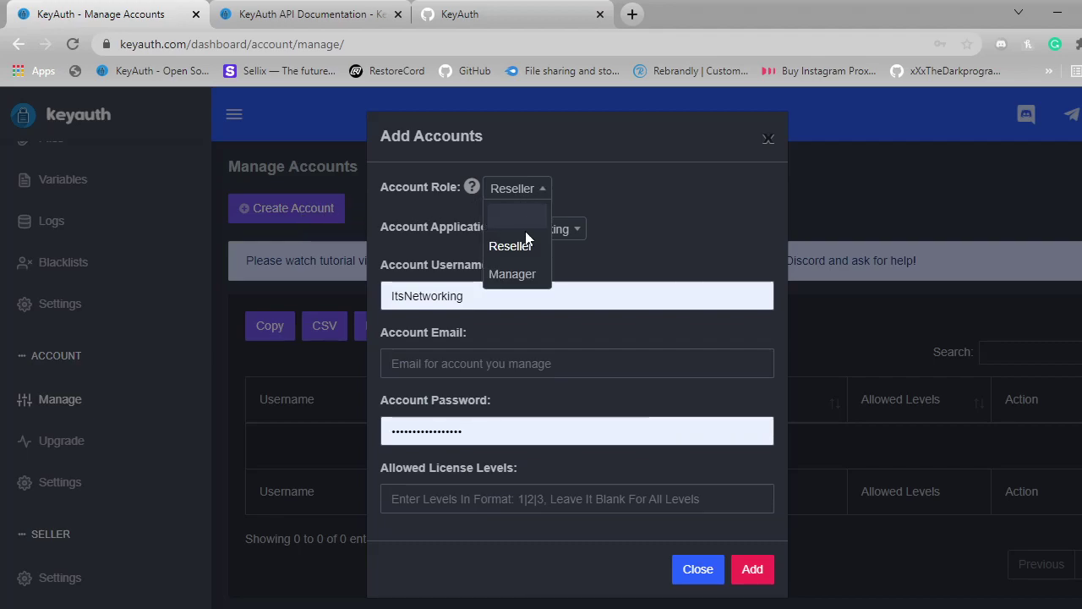
pyautogui.click(604, 263)
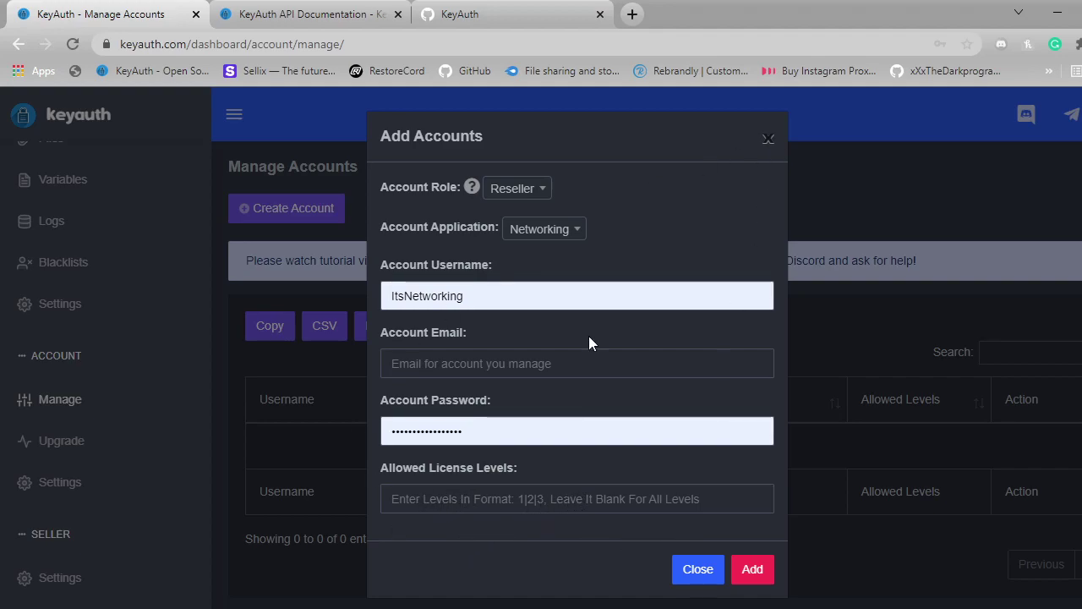
pyautogui.click(768, 140)
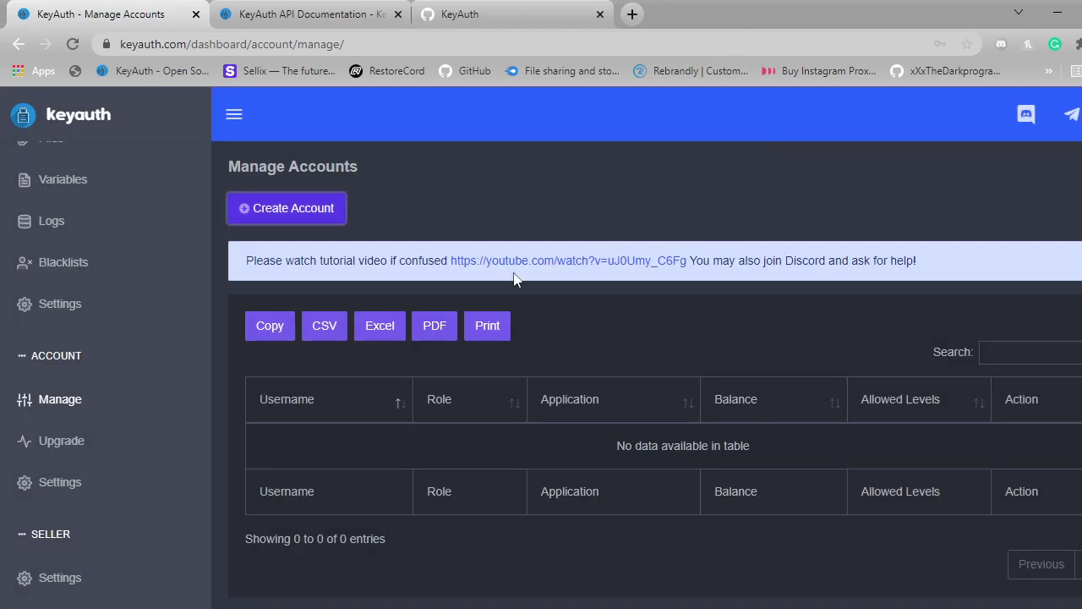
# Review the Tester, Developer and Seller plans on the Upgrade page, and examine the Account Settings down to the Secure Chat option
pyautogui.click(74, 440)
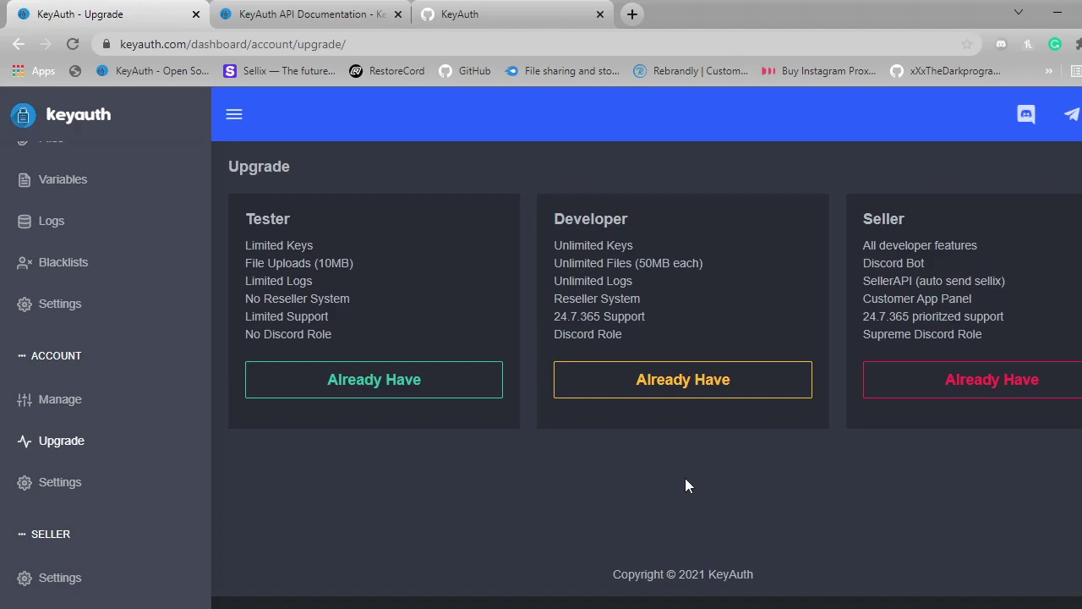
pyautogui.click(100, 490)
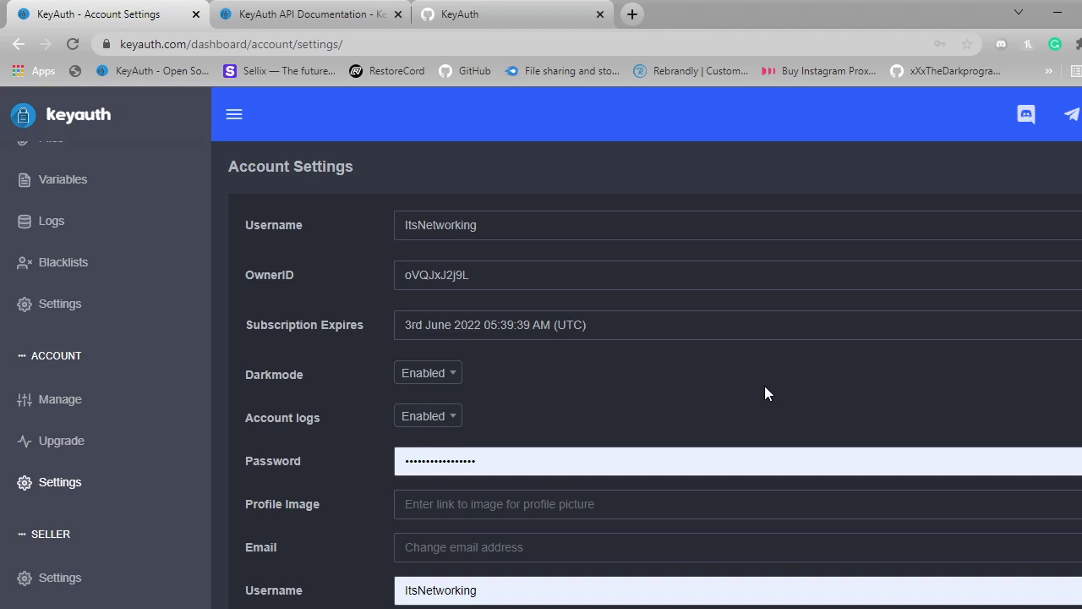
pyautogui.scroll(-1, 764, 393)
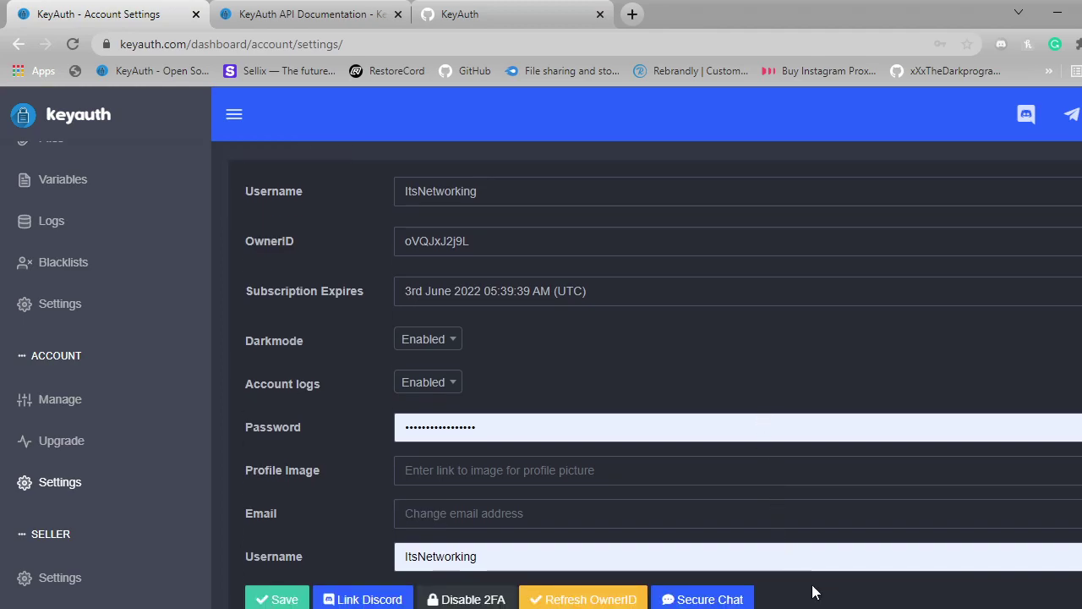
pyautogui.scroll(-2, 811, 592)
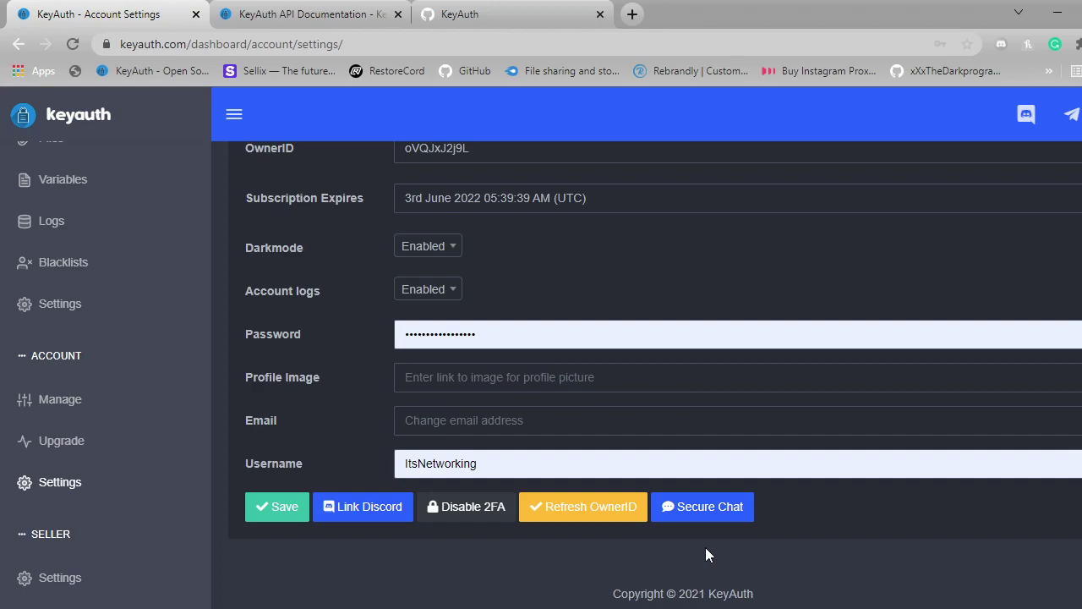
# Go to the Seller Settings page and examine the seller key, seller link and Discord bot option
pyautogui.click(106, 589)
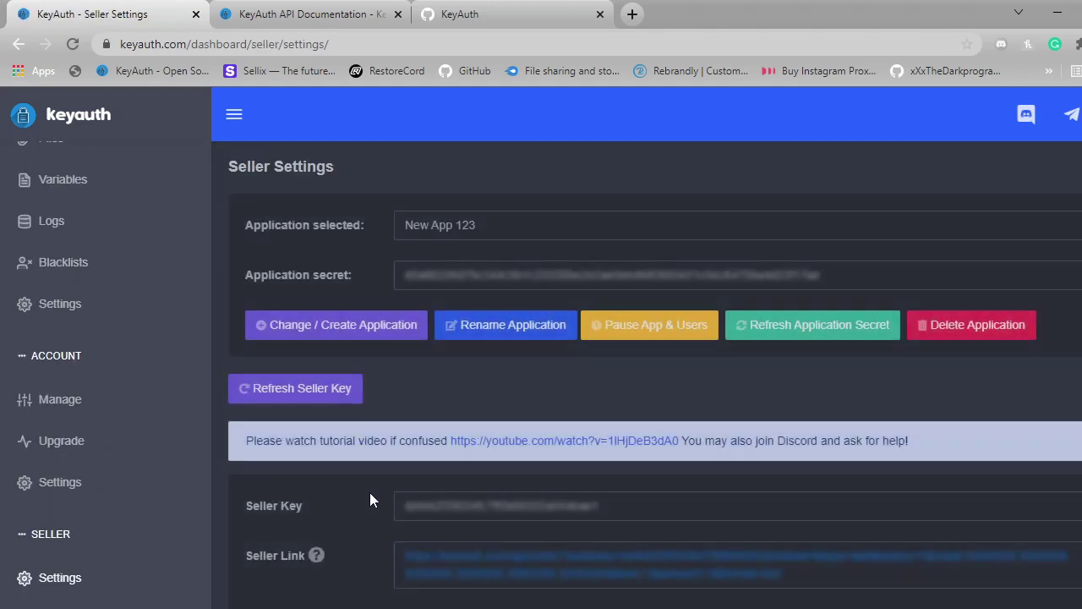
pyautogui.scroll(-2, 320, 478)
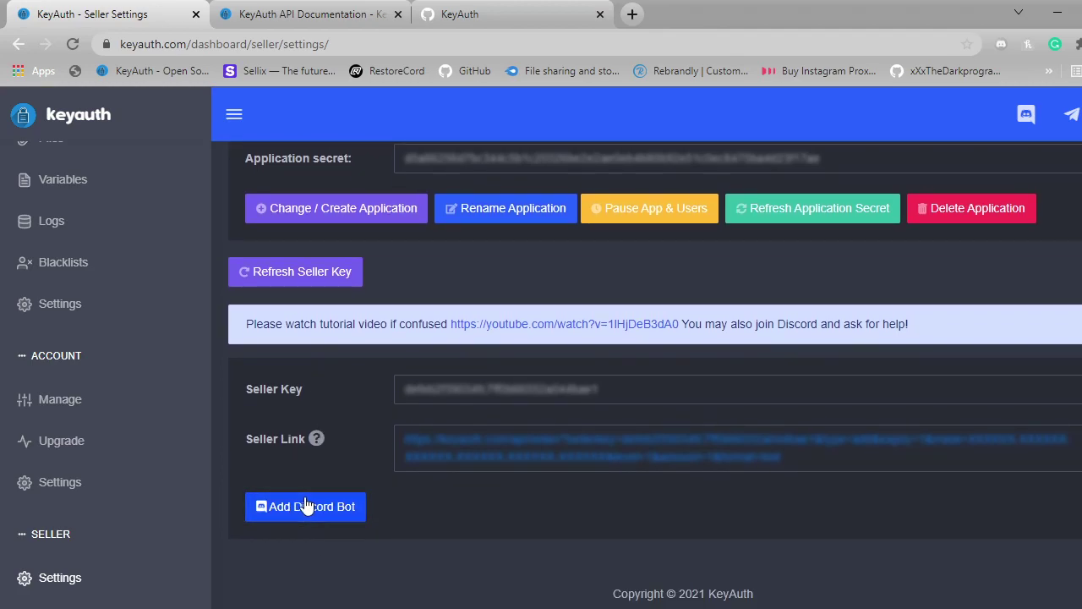
pyautogui.click(341, 528)
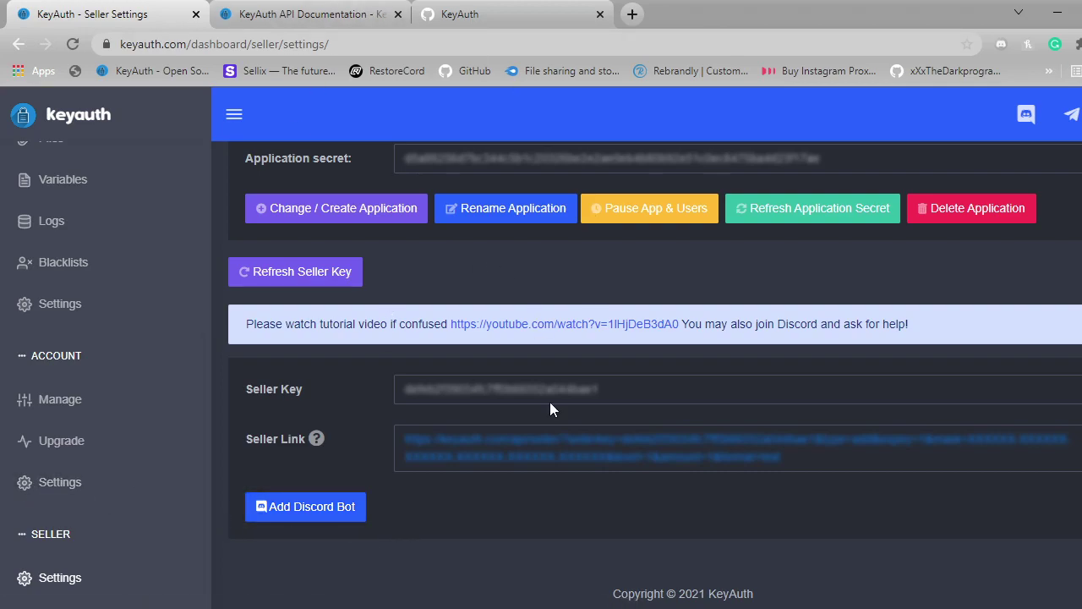
# Switch to the KeyAuth API Documentation and browse its list of API and Seller topics
pyautogui.click(292, 6)
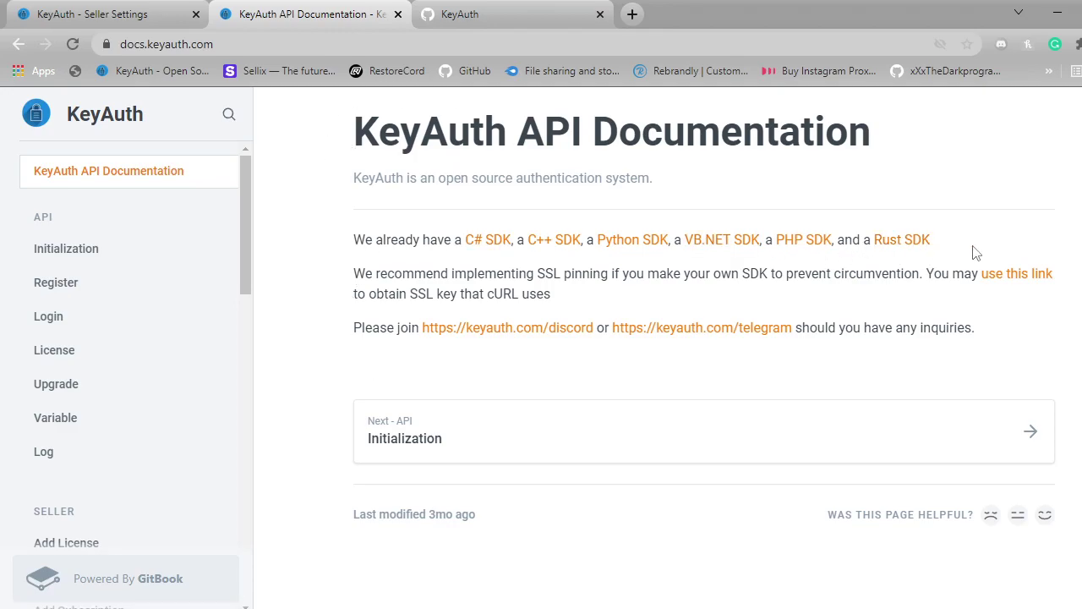
pyautogui.moveTo(351, 239)
pyautogui.mouseDown()
pyautogui.moveTo(986, 240)
pyautogui.moveTo(322, 249)
pyautogui.moveTo(514, 273)
pyautogui.moveTo(529, 240)
pyautogui.moveTo(598, 273)
pyautogui.moveTo(366, 239)
pyautogui.moveTo(341, 254)
pyautogui.mouseUp()
pyautogui.moveTo(239, 213); pyautogui.dragTo(241, 224)
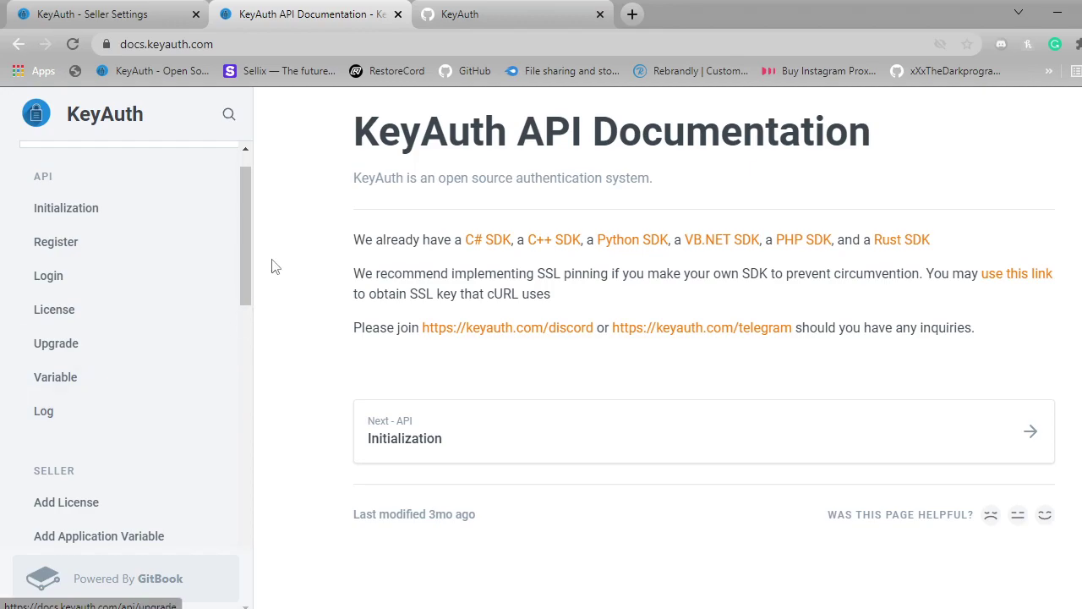
pyautogui.moveTo(251, 235); pyautogui.dragTo(268, 369)
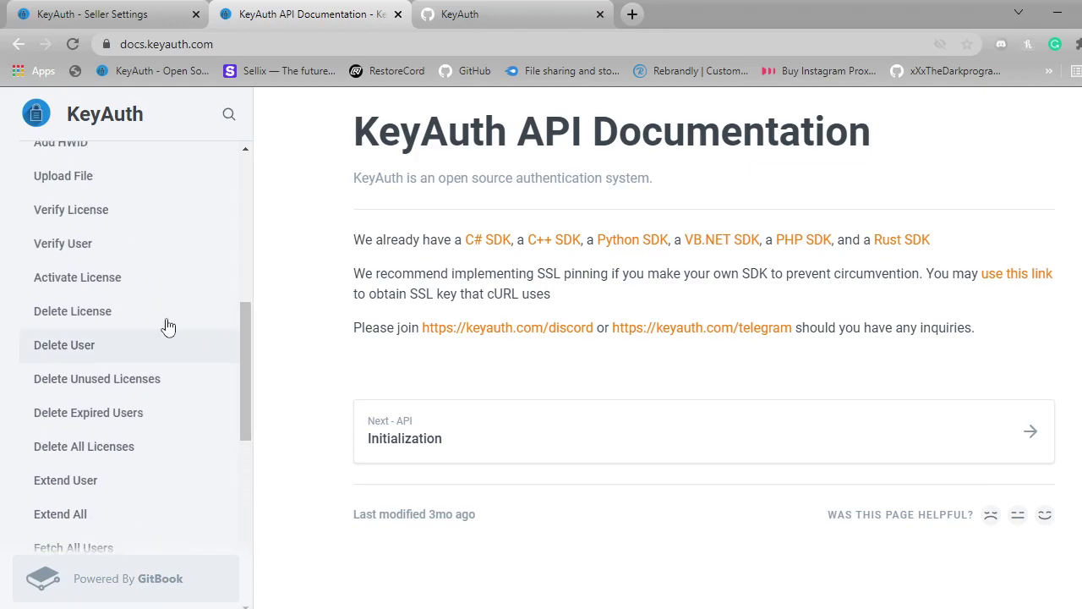
# Read the Activate License documentation, highlighting the usernamehere and keyhere placeholders in the example URL, and return to the start of the topic list
pyautogui.click(115, 289)
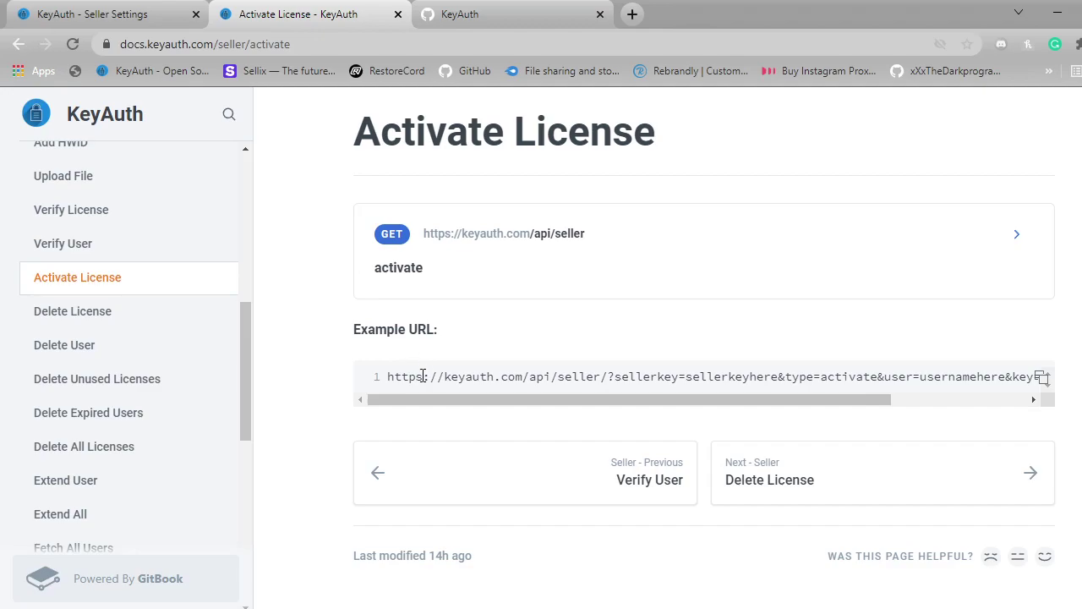
pyautogui.moveTo(409, 395); pyautogui.dragTo(552, 403)
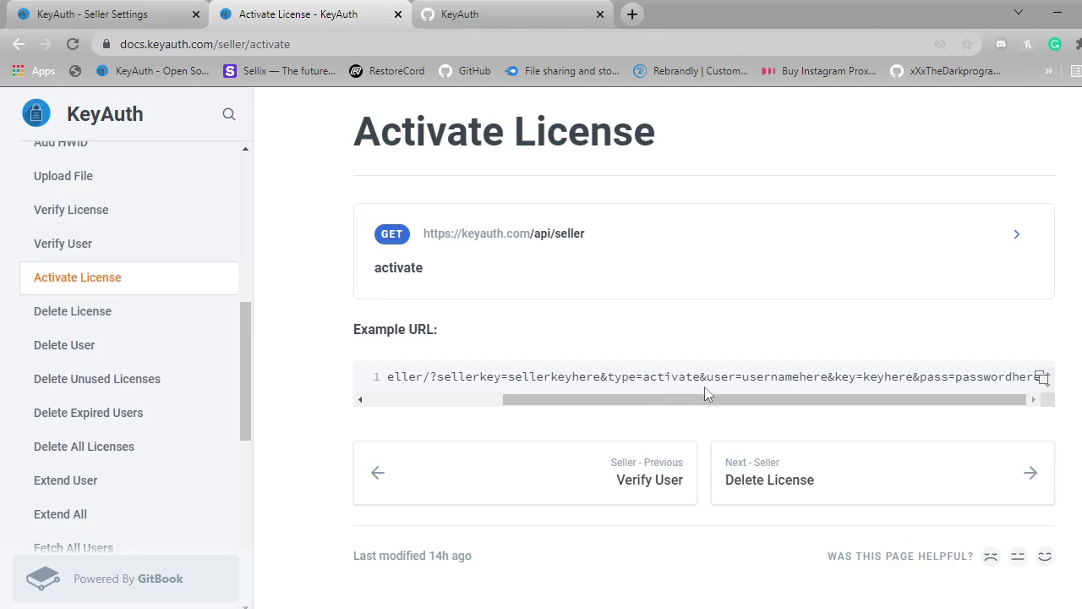
pyautogui.doubleClick(783, 374)
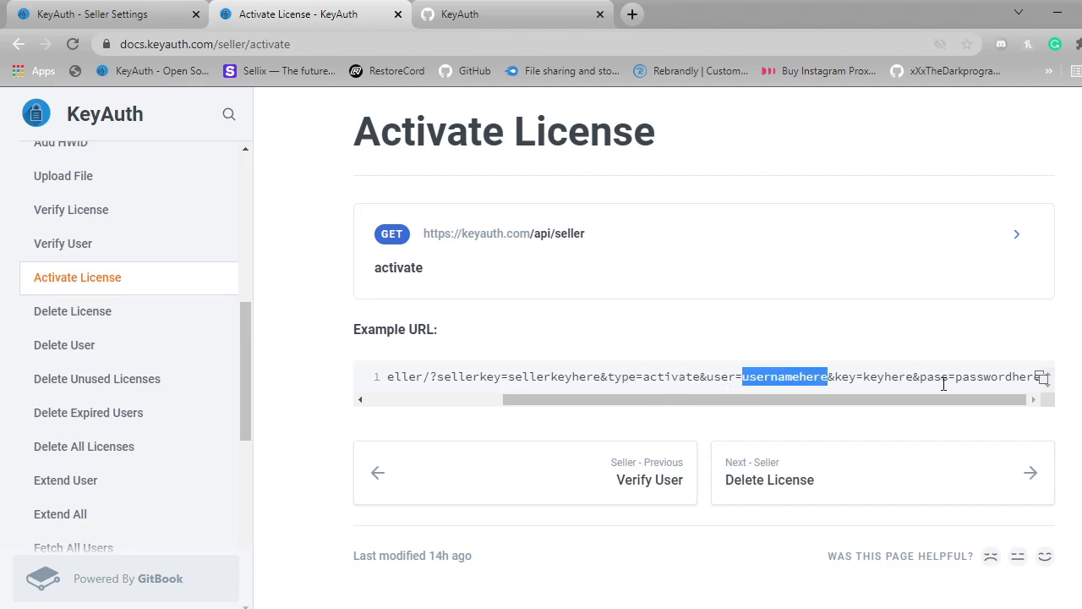
pyautogui.click(892, 375)
pyautogui.doubleClick(892, 375)
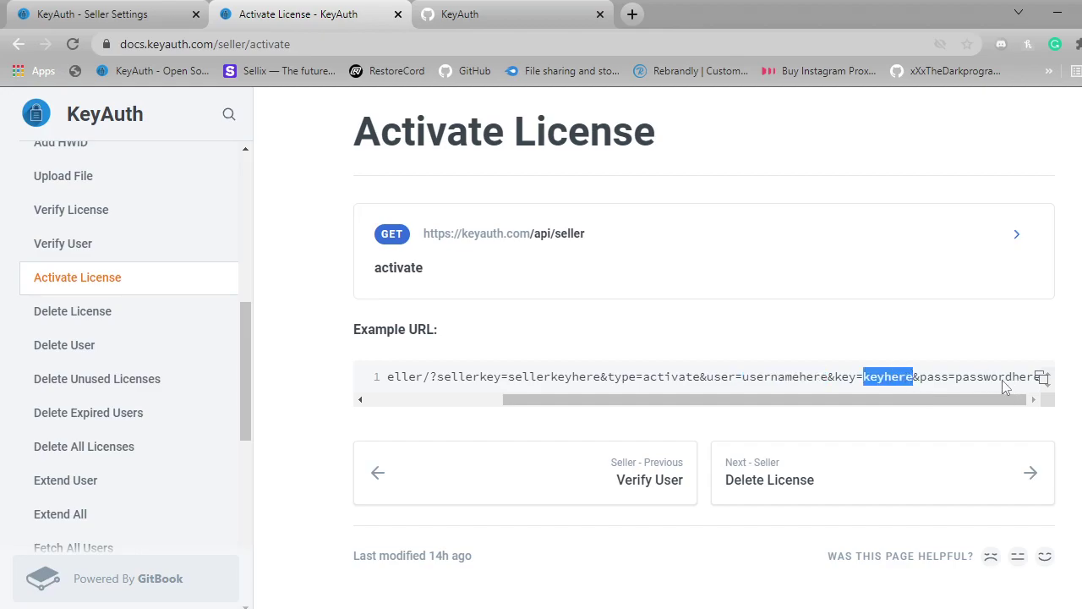
pyautogui.moveTo(744, 399); pyautogui.dragTo(414, 366)
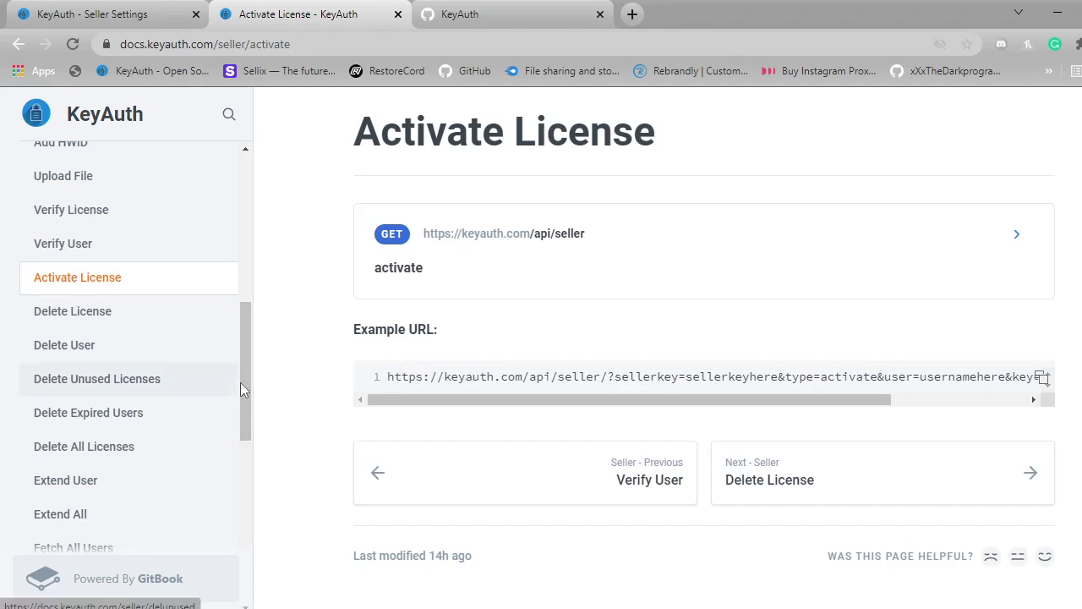
pyautogui.moveTo(245, 382); pyautogui.dragTo(251, 126)
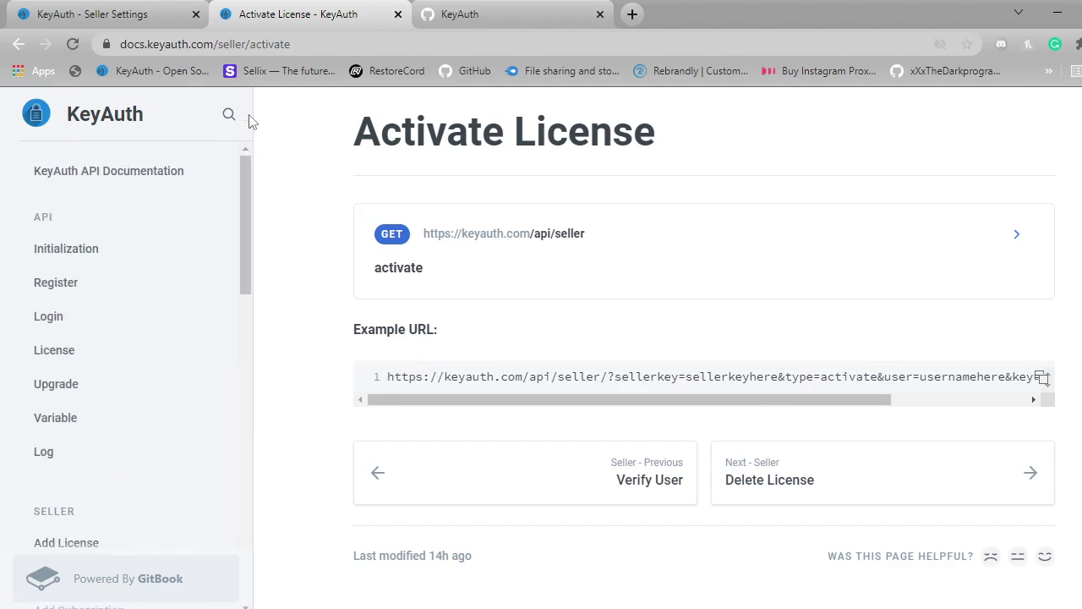
# Switch to KeyAuth's GitHub repositories and look through the source code and language example projects to the end of the list
pyautogui.click(509, 10)
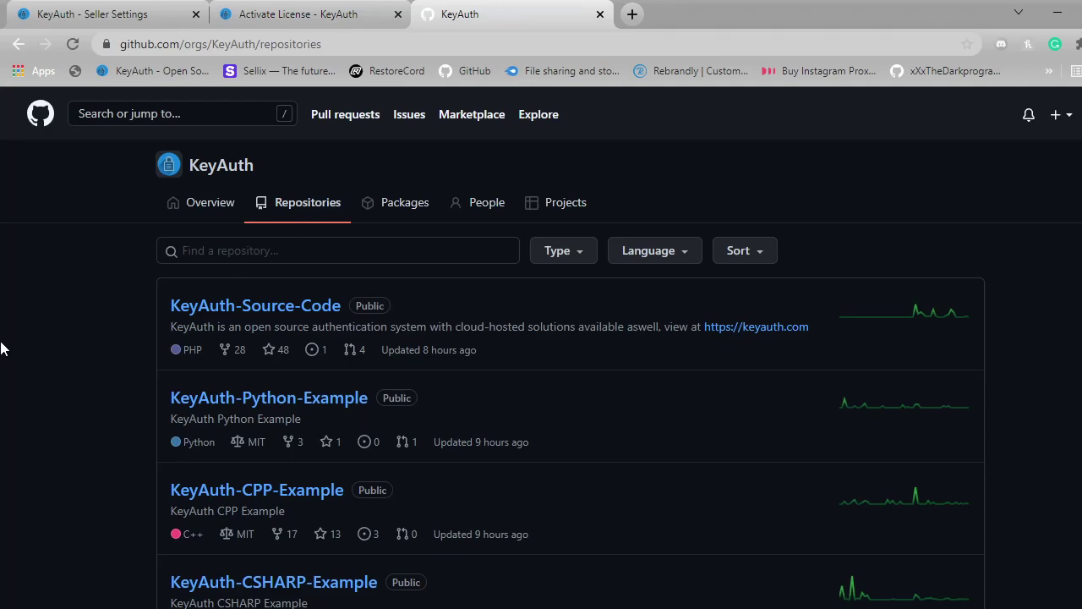
pyautogui.scroll(-2, 3, 348)
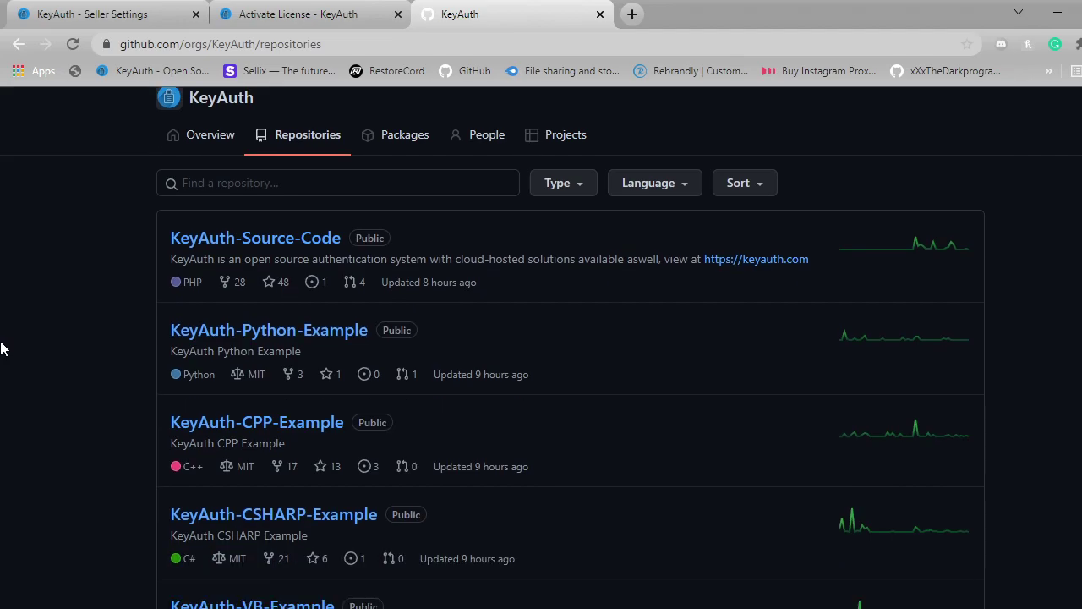
pyautogui.scroll(-2, 2, 349)
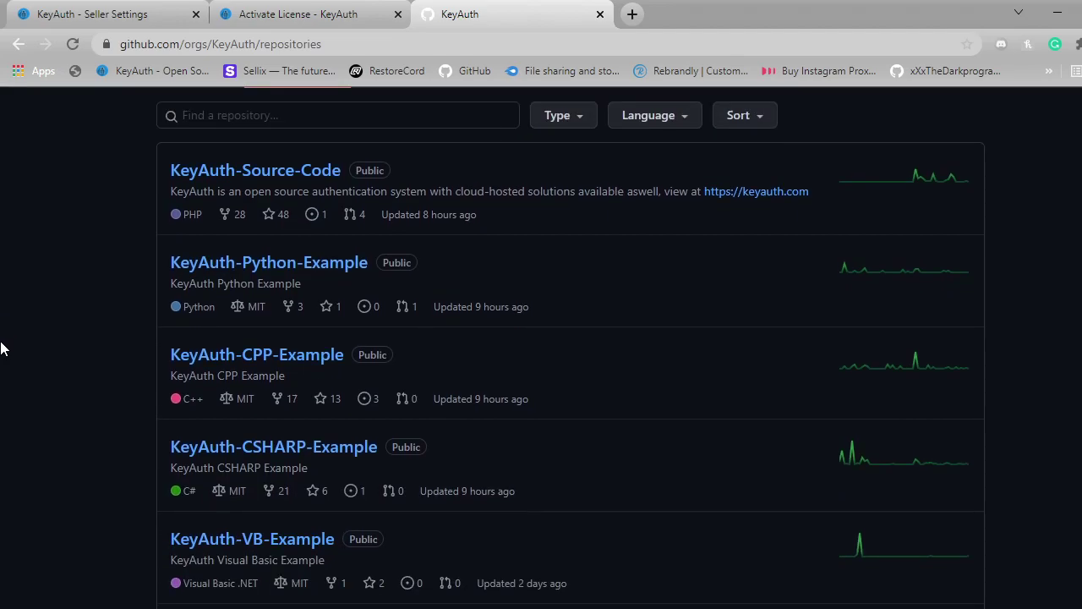
pyautogui.scroll(-4, 2, 348)
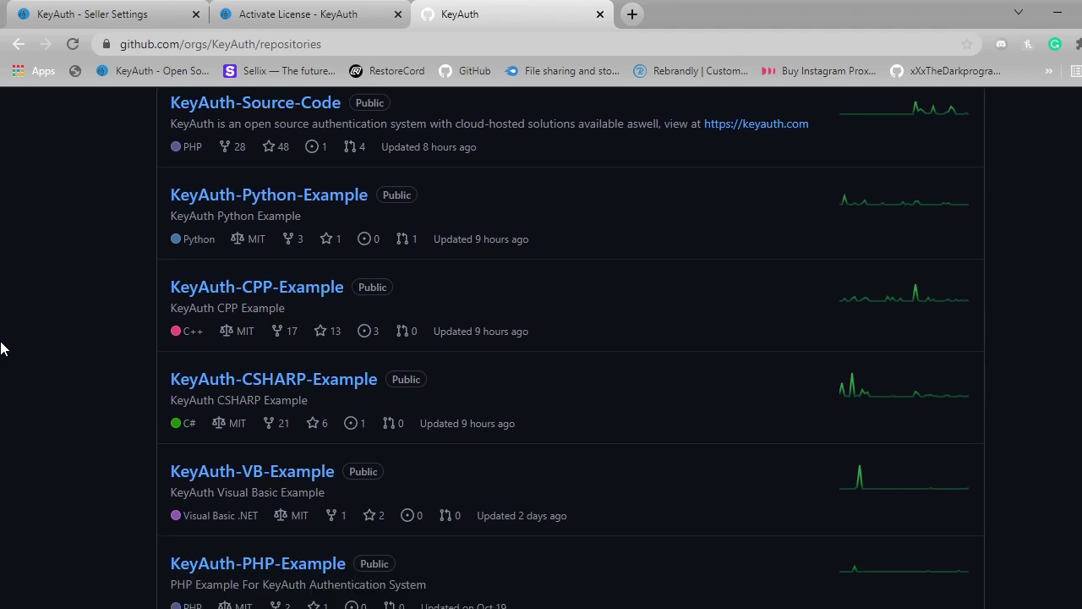
pyautogui.scroll(-7, 2, 349)
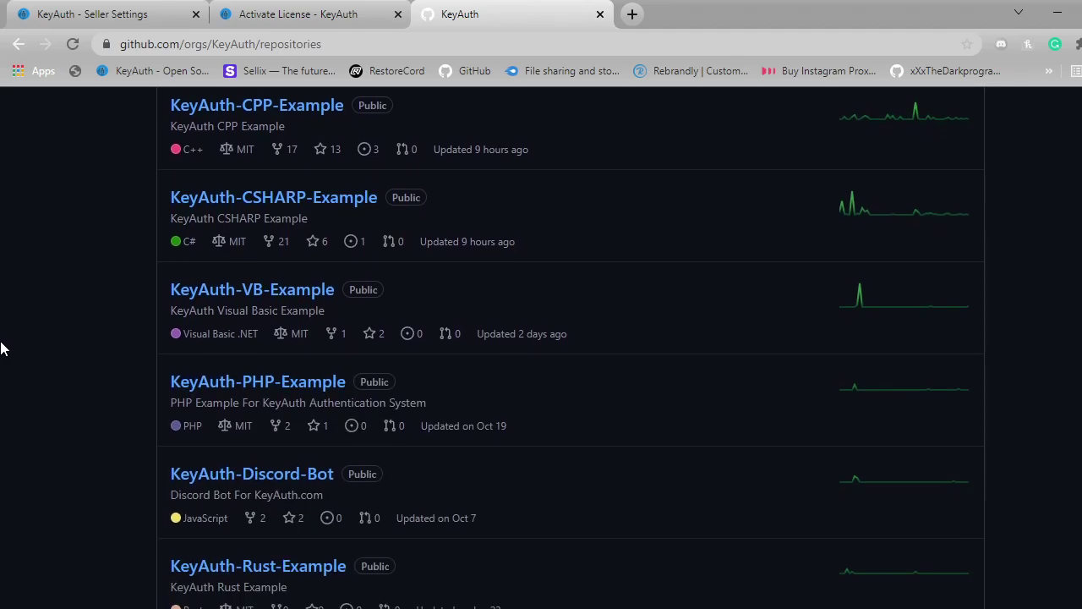
pyautogui.scroll(-1, 2, 348)
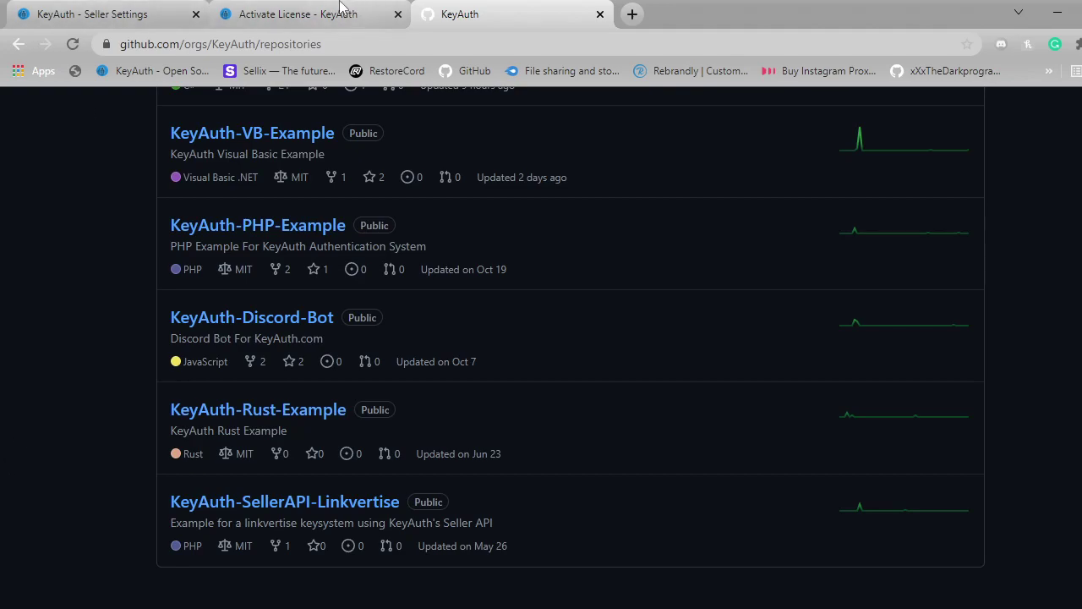
# Return to the KeyAuth dashboard's Seller Settings and view the selected application's details and the Application section's page list
pyautogui.click(177, 10)
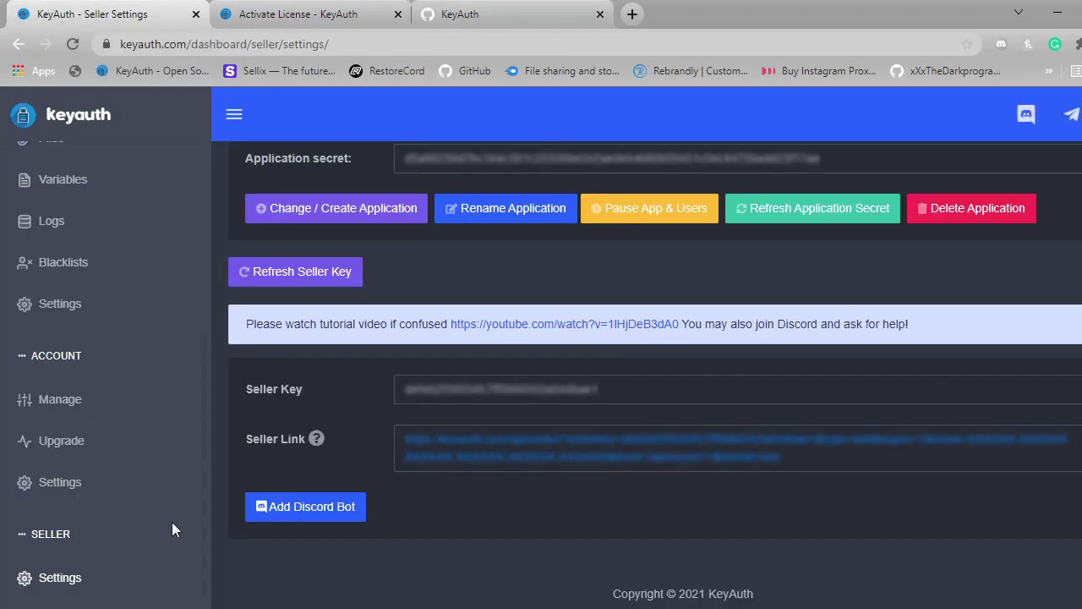
pyautogui.moveTo(203, 542); pyautogui.dragTo(212, 180)
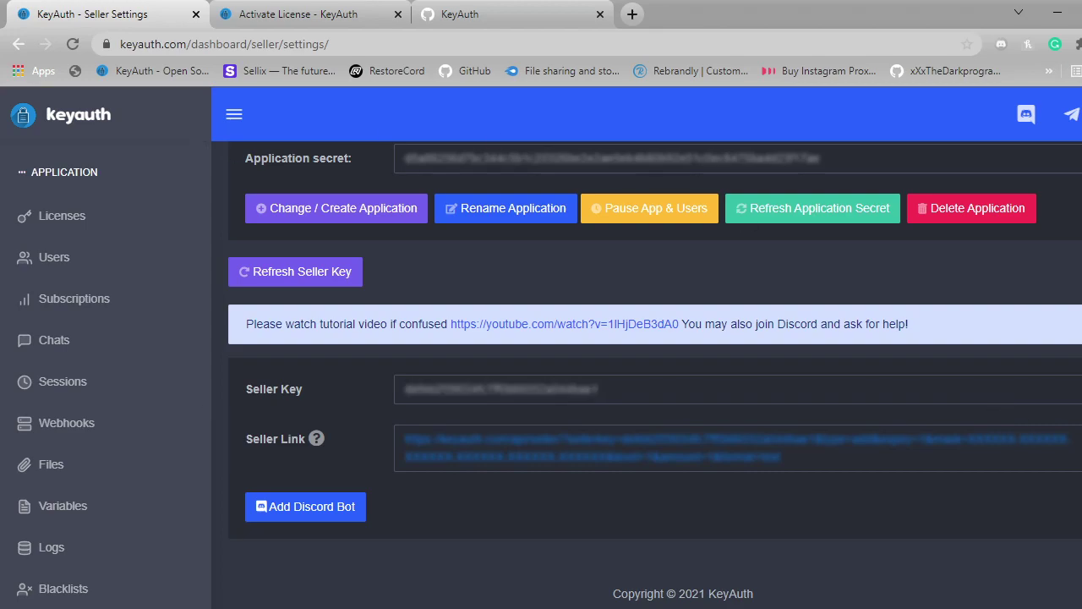
pyautogui.scroll(2, 655, 370)
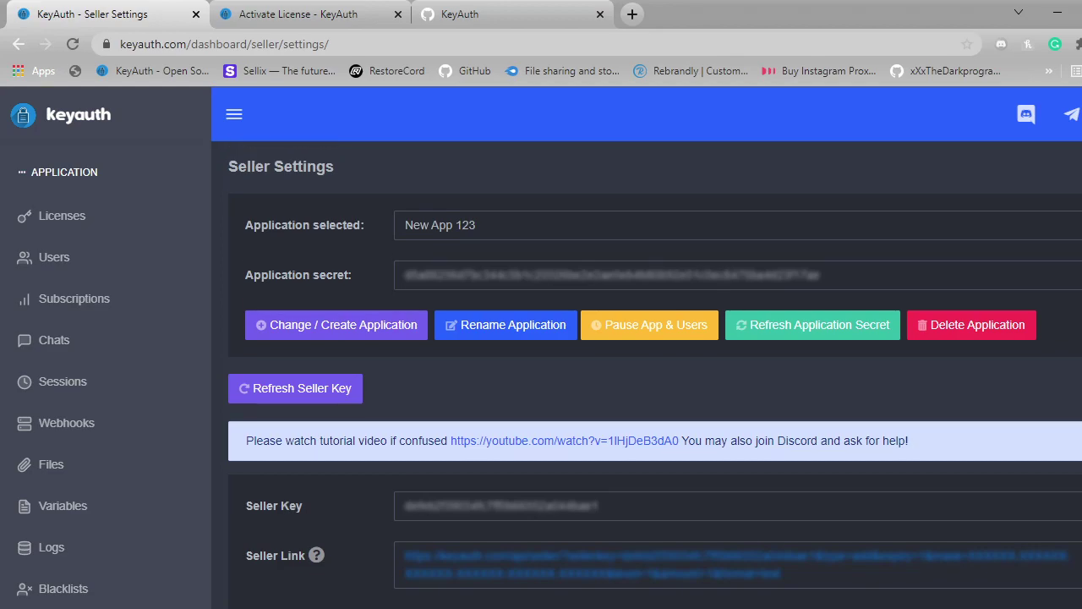